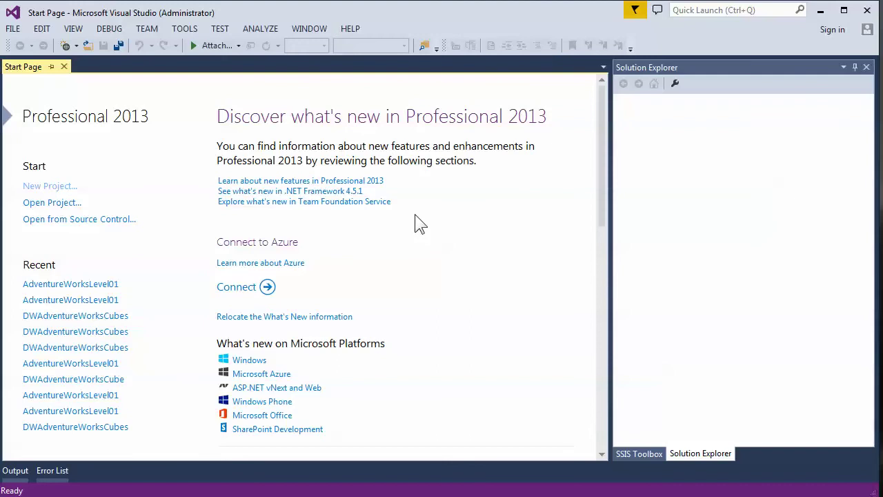
# - Create an Analysis Services Multidimensional and Data Mining project, keeping the default name MultidimensionalProject1
pyautogui.click(16, 31)
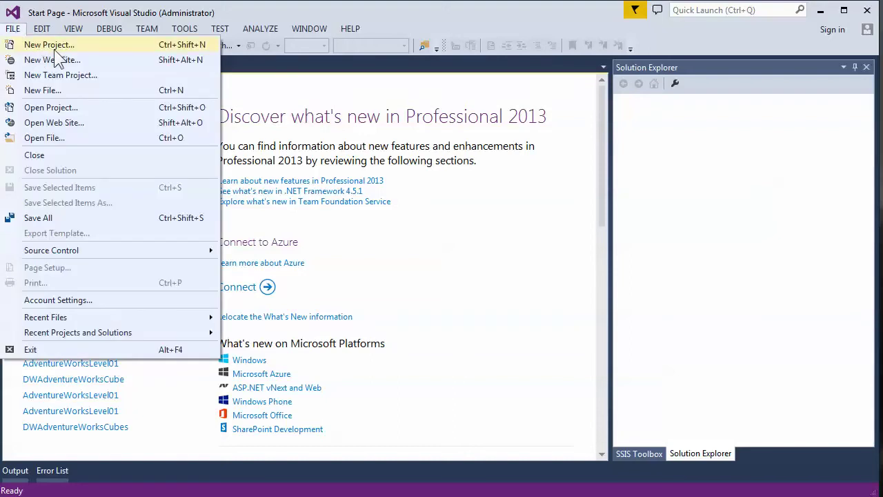
pyautogui.click(56, 46)
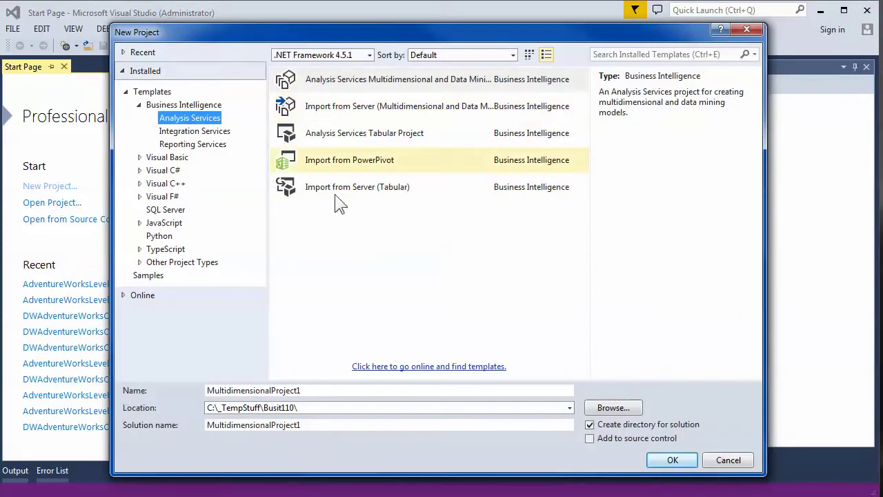
pyautogui.click(288, 85)
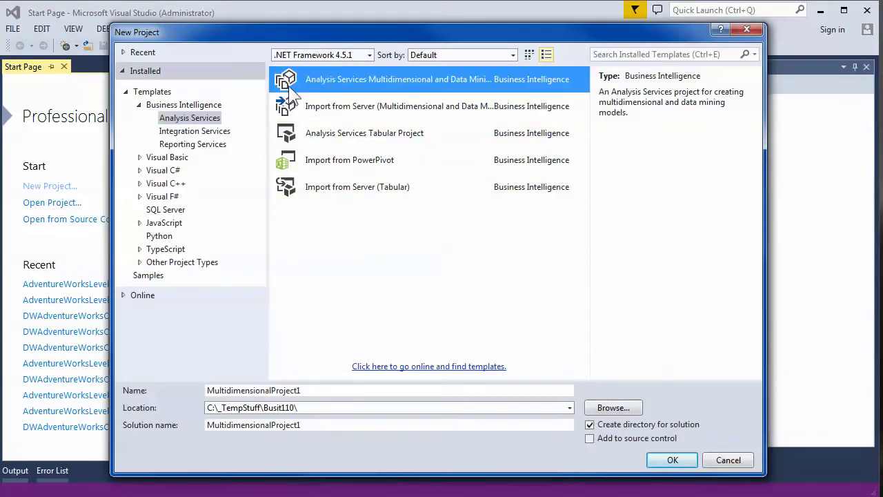
pyautogui.click(661, 460)
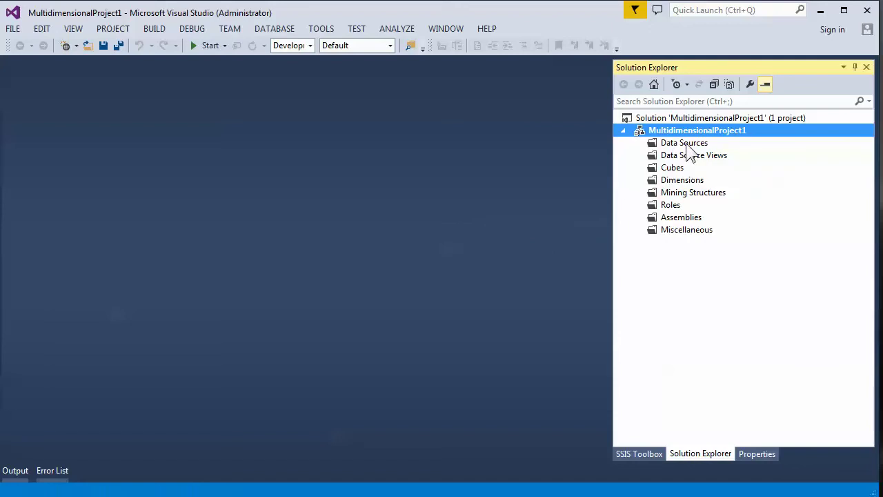
# - Add a data source on the DWAdventureWorks_Level01 connection with Inherit impersonation
pyautogui.rightClick(688, 145)
pyautogui.click(739, 153)
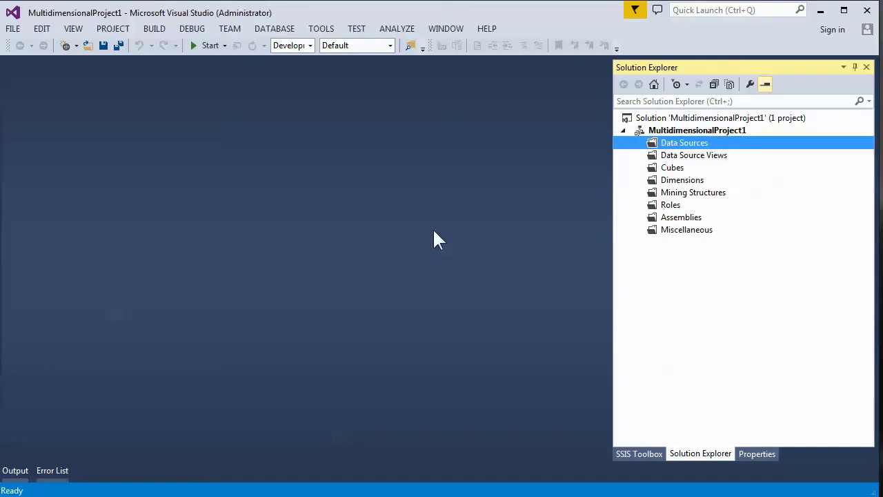
pyautogui.click(458, 385)
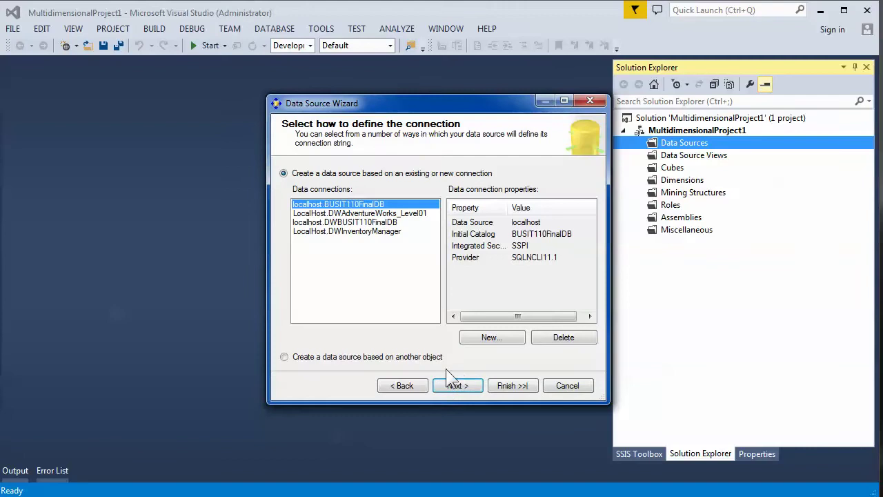
pyautogui.click(358, 214)
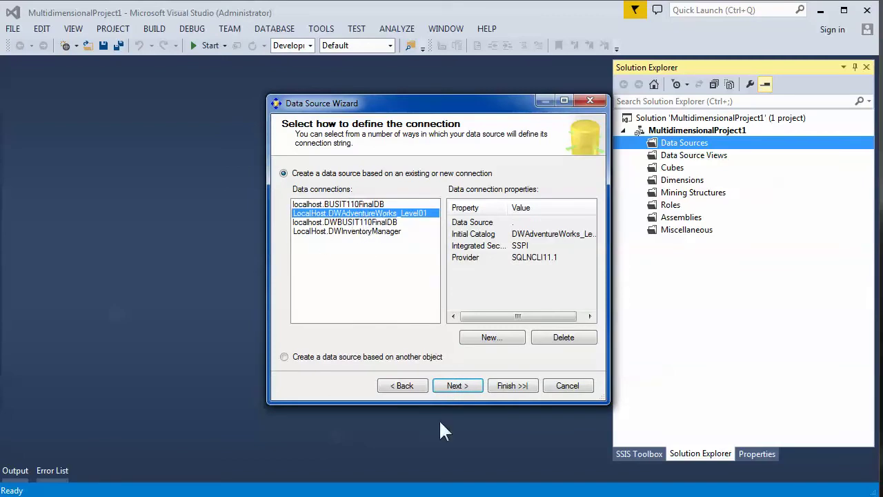
pyautogui.click(457, 386)
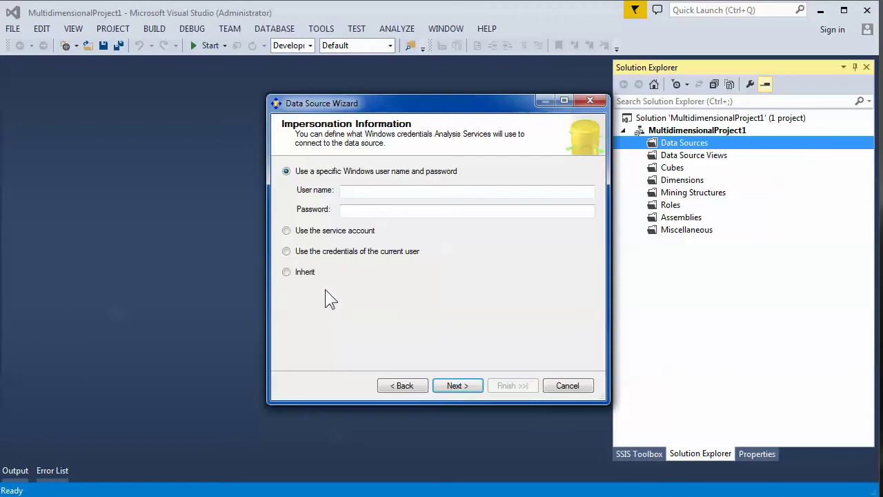
pyautogui.click(285, 274)
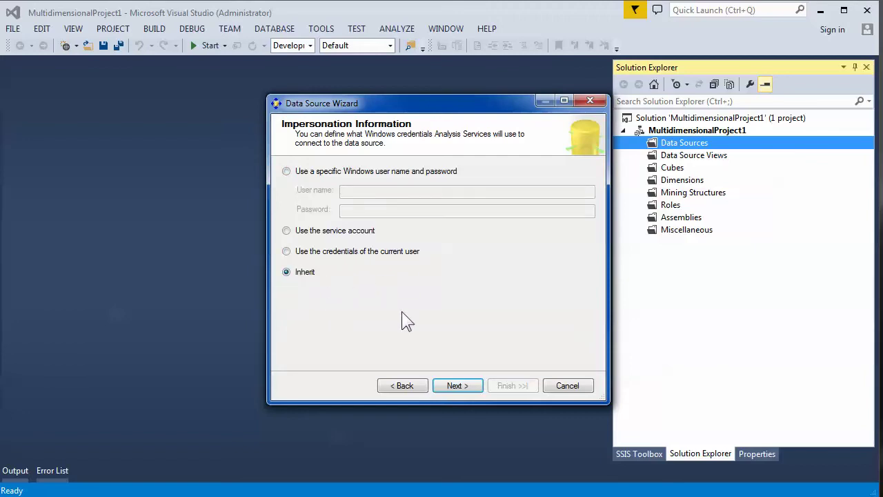
pyautogui.click(466, 386)
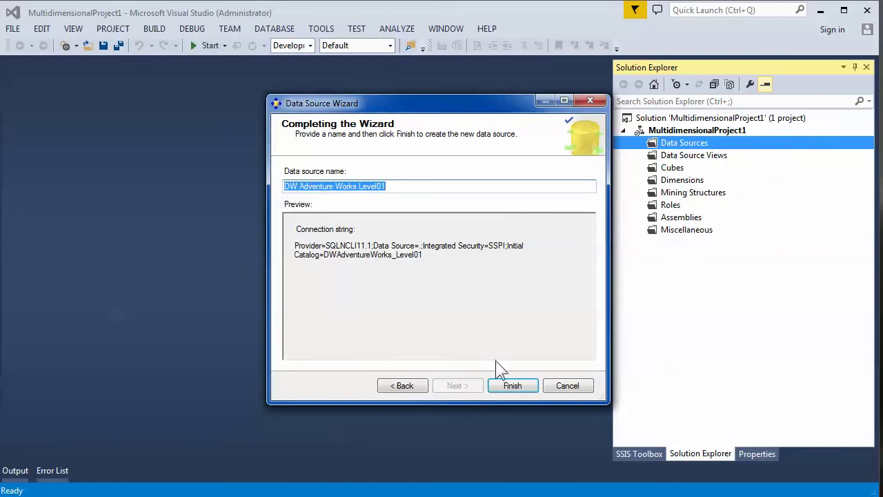
pyautogui.click(514, 391)
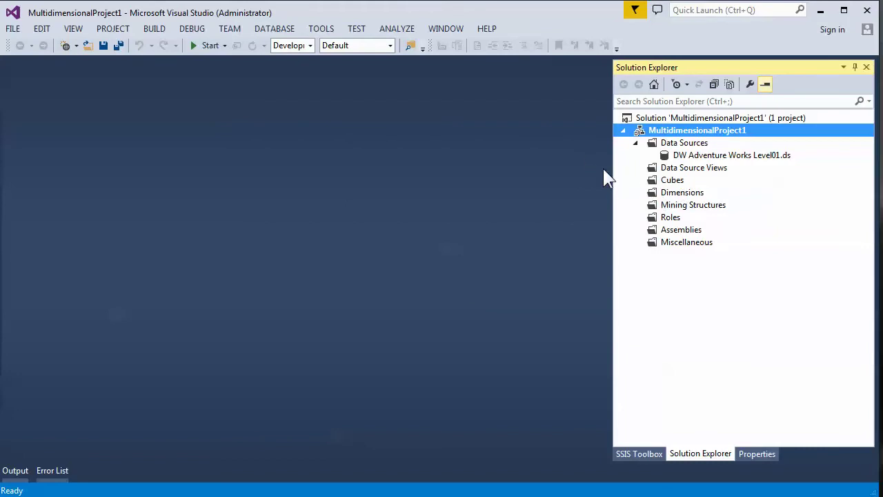
# - Start a new data source view based on the DW Adventure Works Level01 data source
pyautogui.rightClick(682, 172)
pyautogui.click(714, 178)
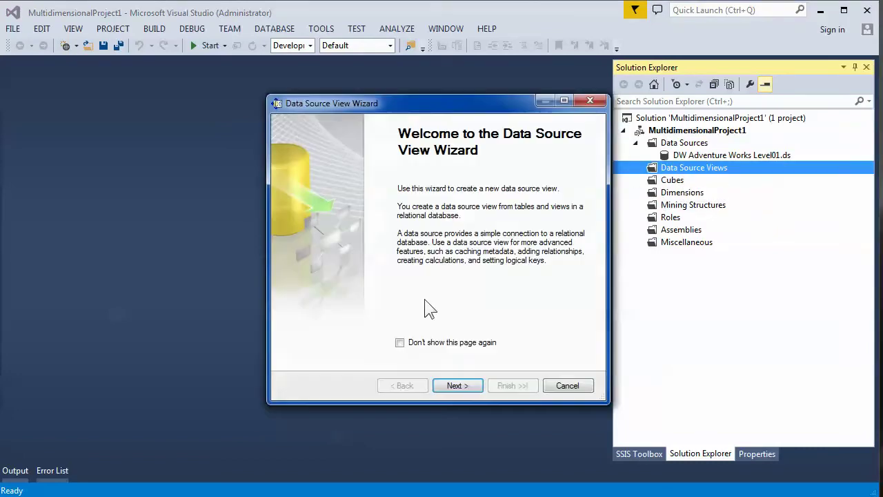
pyautogui.click(457, 384)
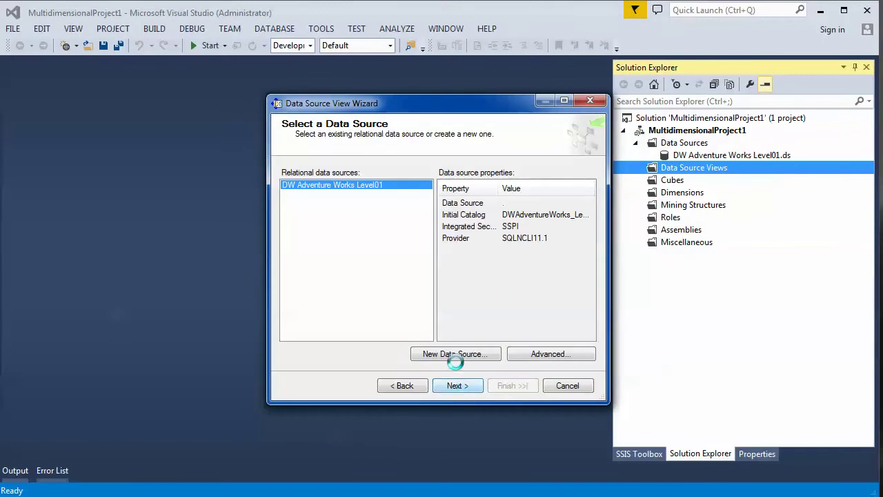
pyautogui.click(456, 385)
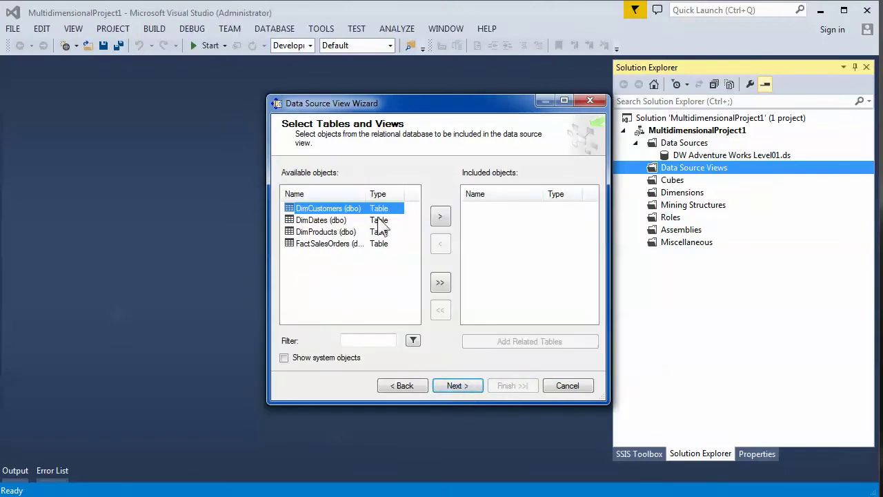
# - Include only DimProducts and FactSalesOrders in the view, removing DimCustomers, and finish
pyautogui.click(439, 215)
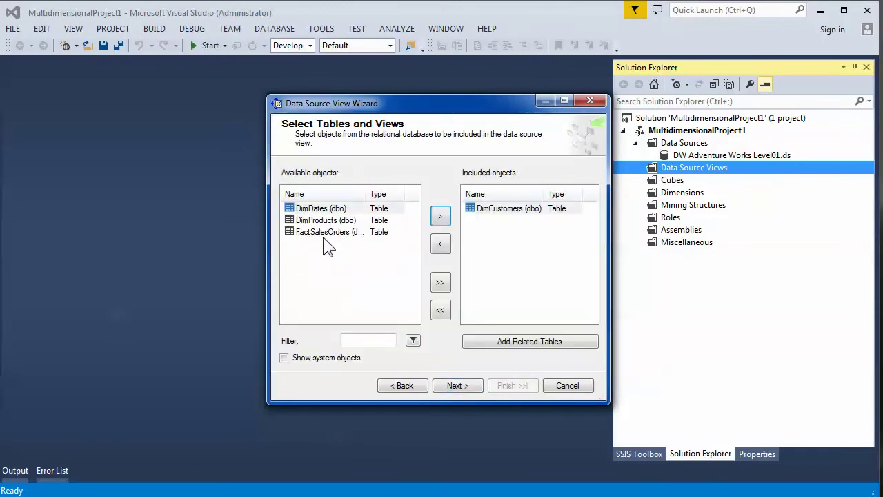
pyautogui.click(327, 235)
pyautogui.click(479, 213)
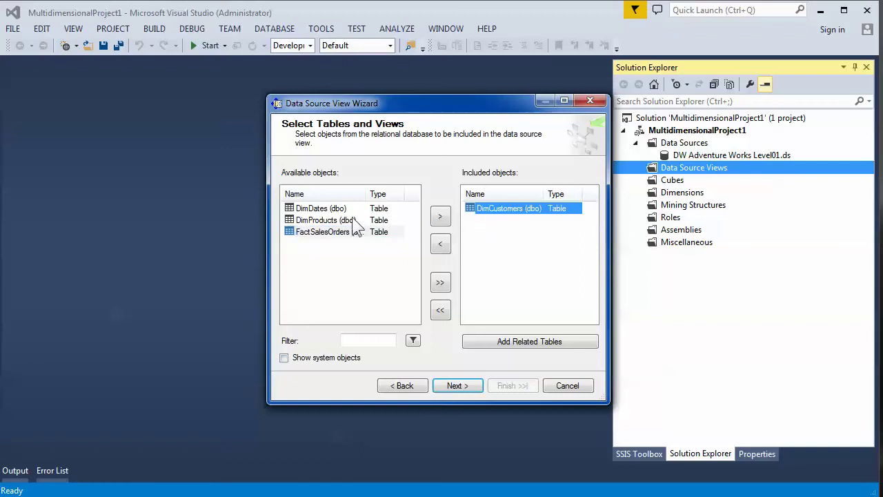
pyautogui.click(353, 220)
pyautogui.click(439, 216)
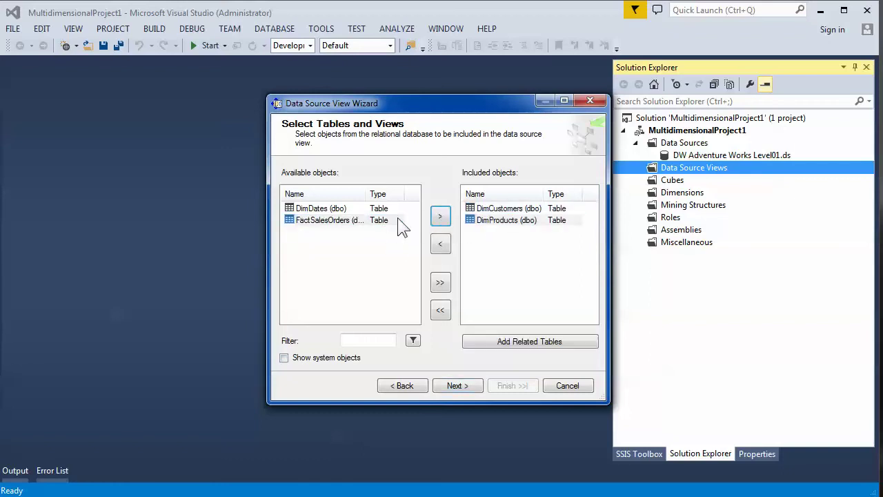
pyautogui.click(355, 223)
pyautogui.click(439, 216)
pyautogui.click(487, 209)
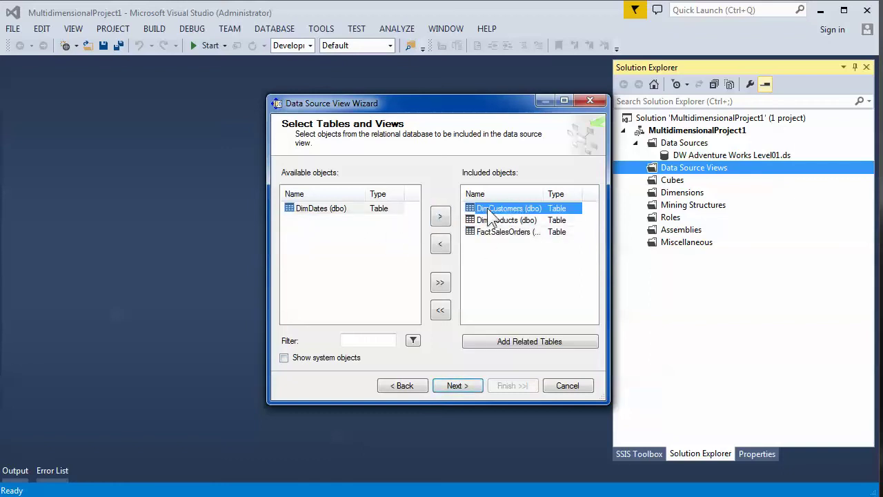
pyautogui.click(439, 246)
pyautogui.click(449, 385)
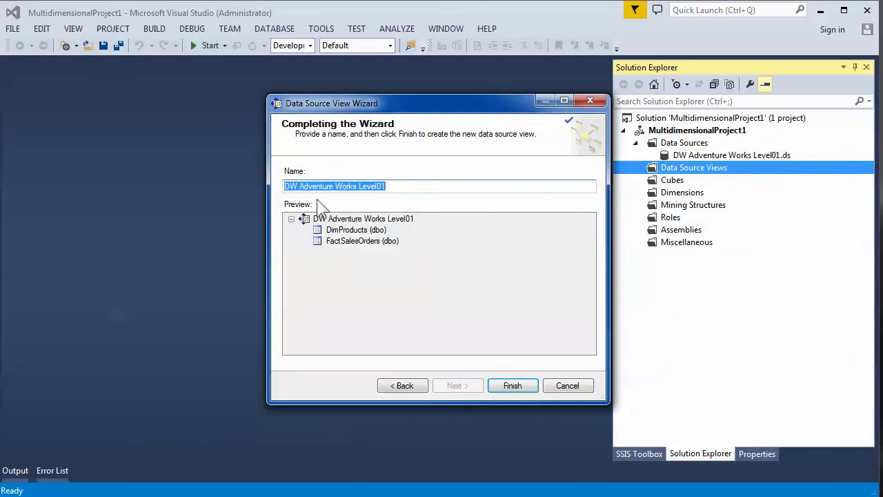
pyautogui.click(512, 385)
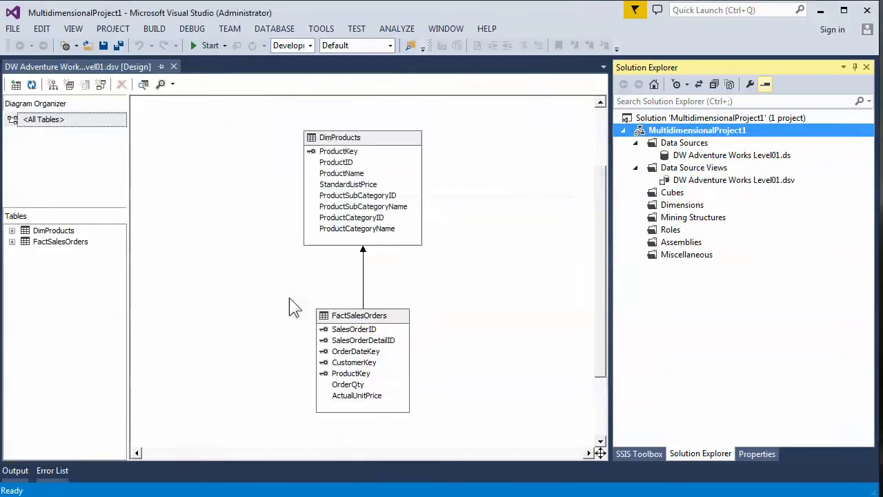
# - Start a new dimension built from an existing table in the data source view
pyautogui.click(666, 209)
pyautogui.rightClick(666, 211)
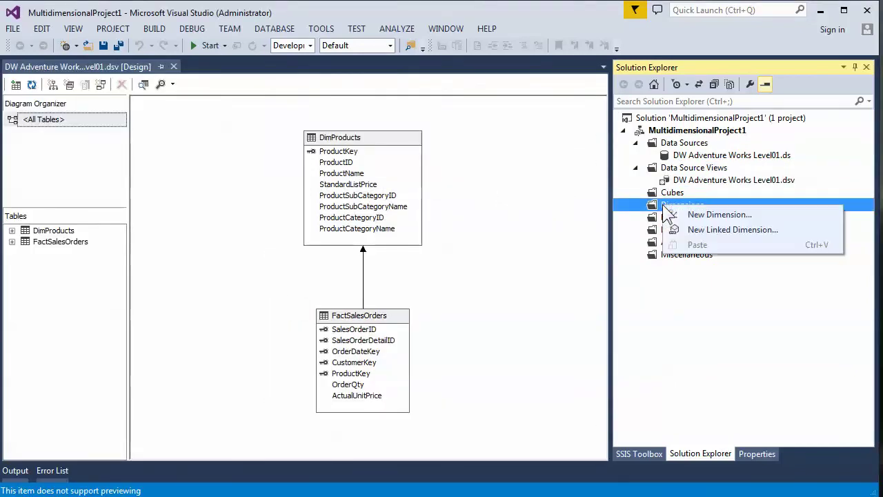
pyautogui.click(701, 214)
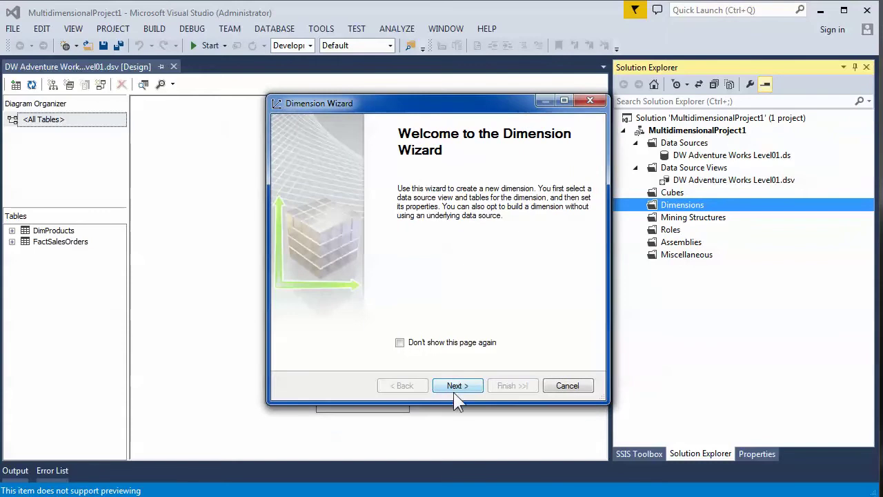
pyautogui.click(456, 386)
pyautogui.click(455, 387)
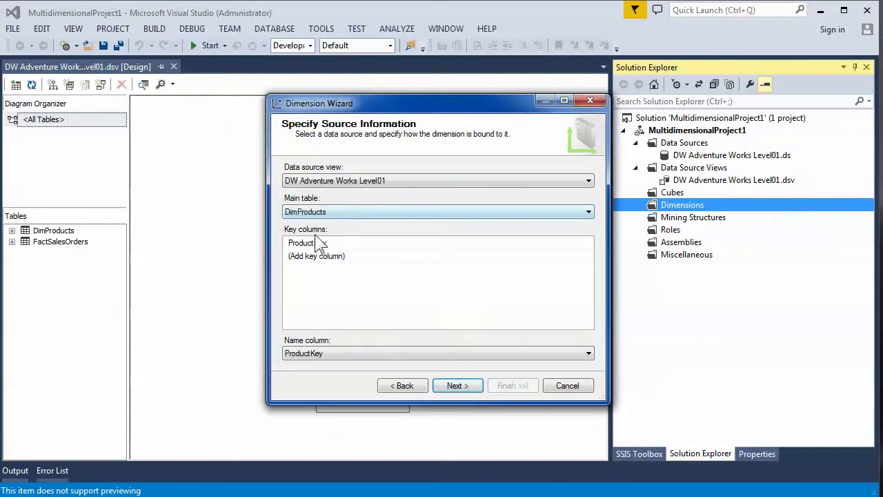
# - Use ProductName as the name column, rename the key attribute to Product, and finish
pyautogui.click(331, 355)
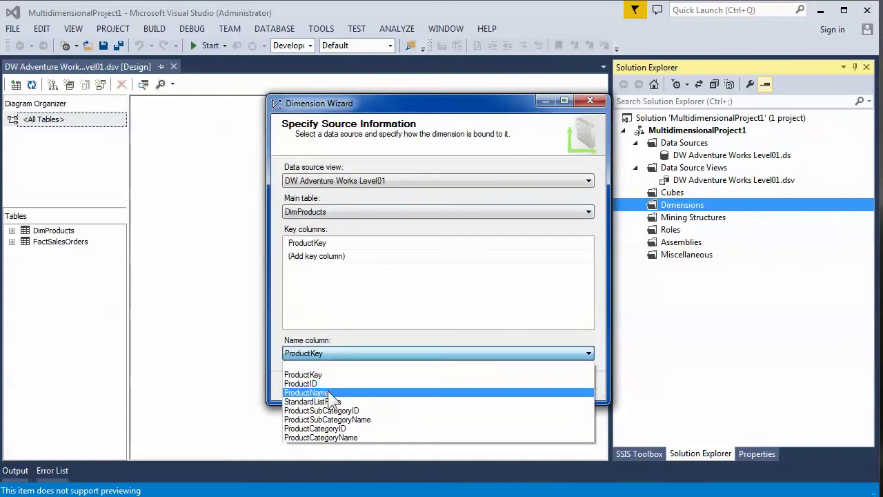
pyautogui.click(331, 393)
pyautogui.click(461, 385)
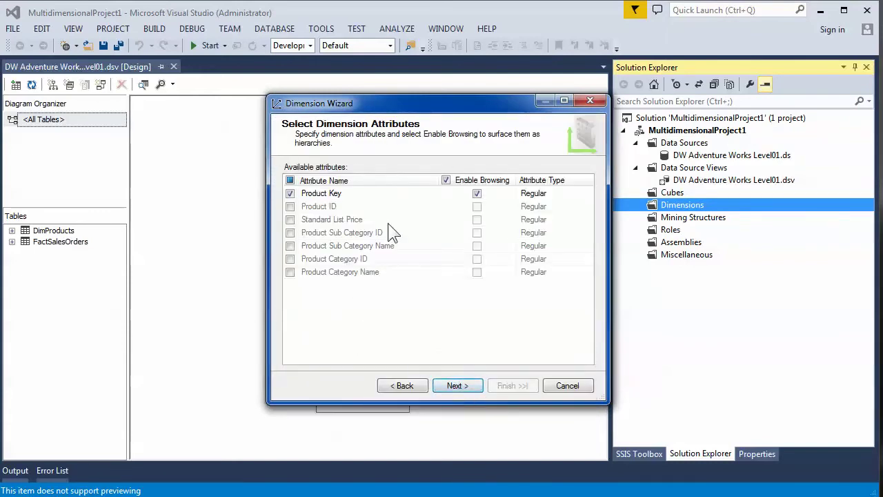
pyautogui.click(334, 193)
pyautogui.press('BackSpace')
pyautogui.press('BackSpace')
pyautogui.press('BackSpace')
pyautogui.press('BackSpace')
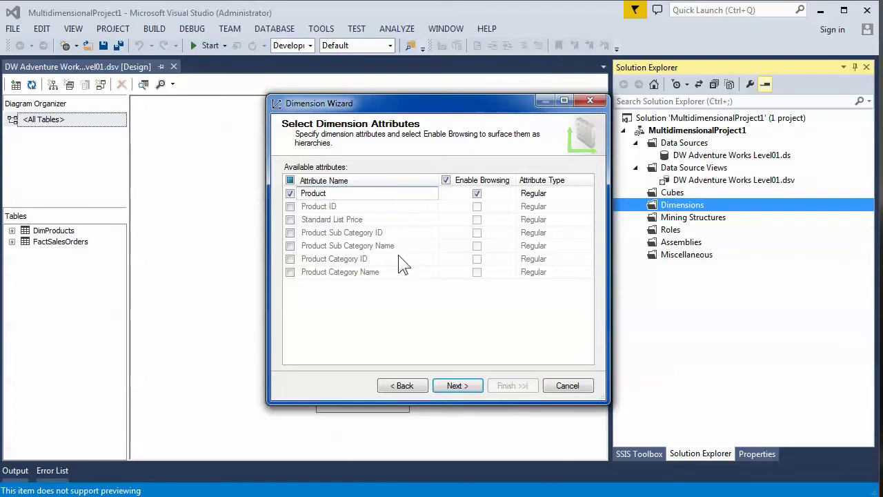
pyautogui.click(456, 386)
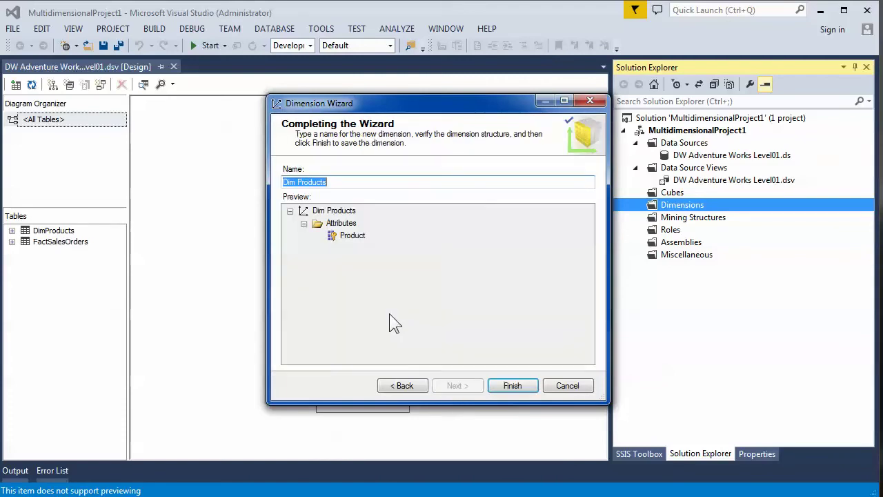
pyautogui.click(512, 386)
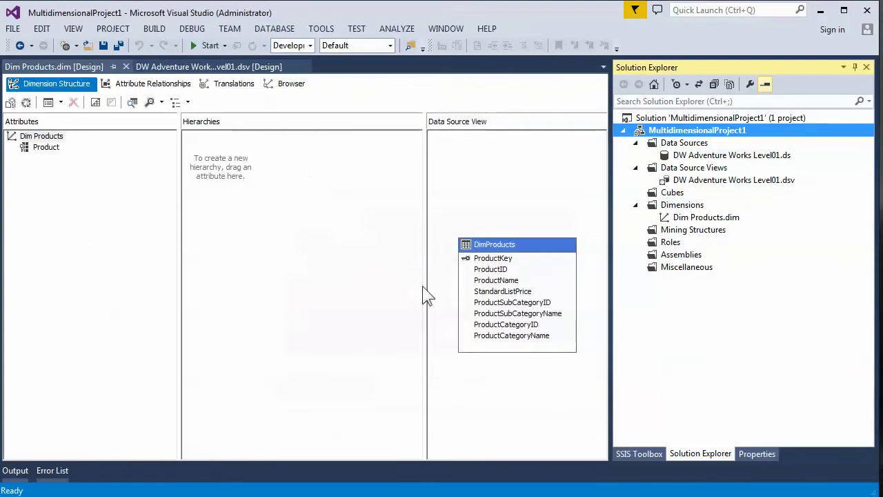
pyautogui.click(664, 192)
# - Build the cube from FactSalesOrders, dropping Actual Unit Price and Fact Sales Orders Count, keeping Dim Products
pyautogui.rightClick(664, 193)
pyautogui.click(685, 205)
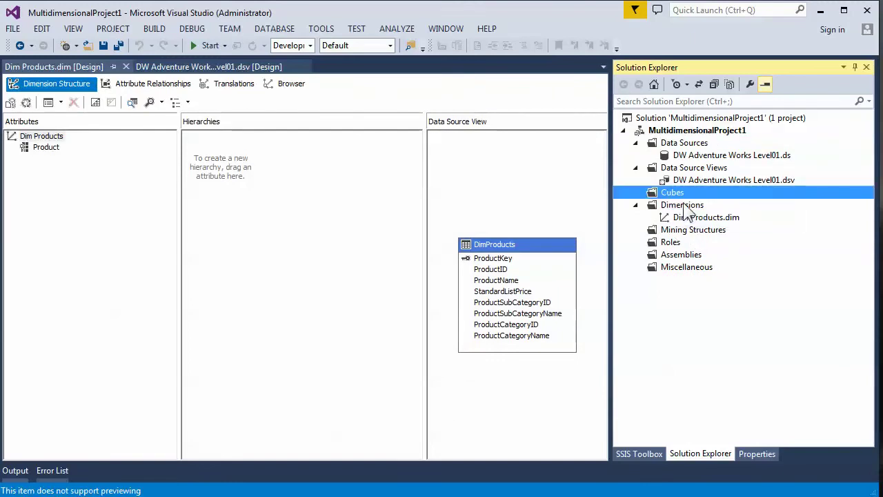
pyautogui.click(457, 386)
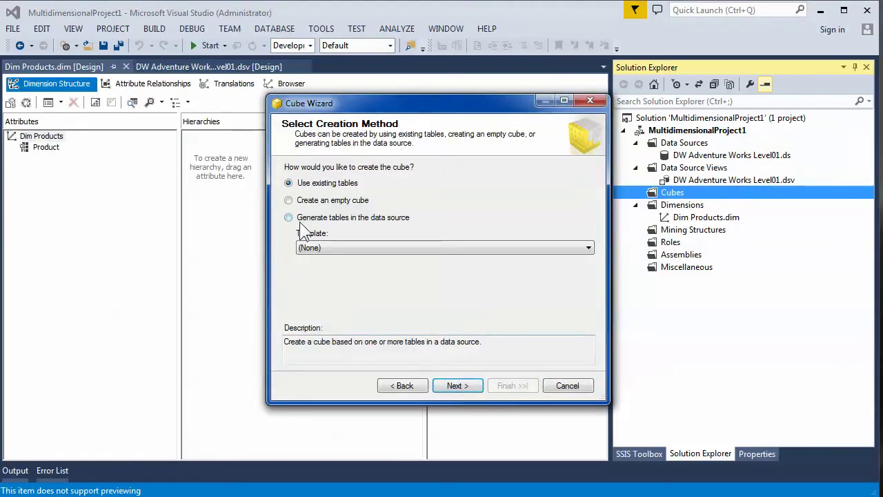
pyautogui.click(461, 386)
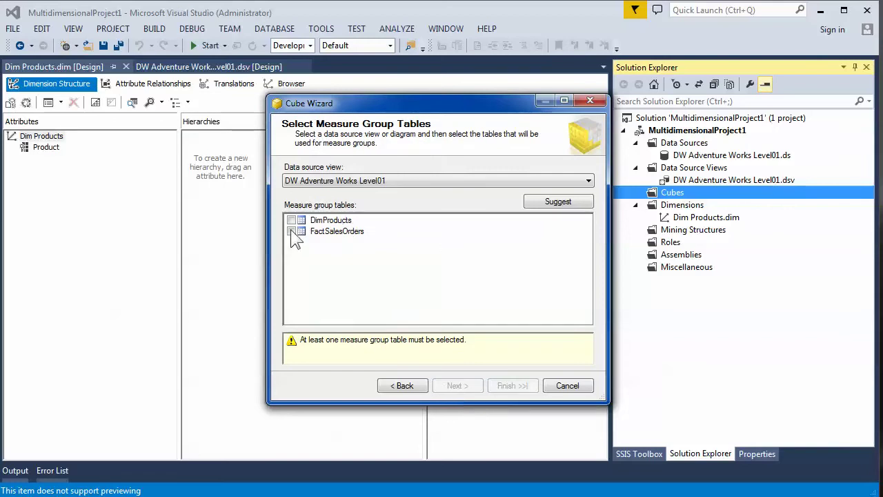
pyautogui.click(292, 231)
pyautogui.click(461, 386)
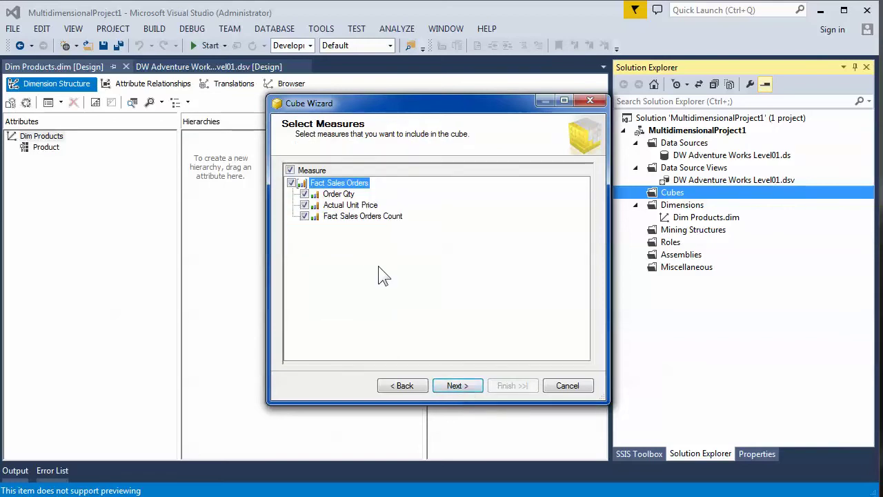
pyautogui.click(304, 205)
pyautogui.click(305, 216)
pyautogui.click(457, 386)
pyautogui.click(465, 389)
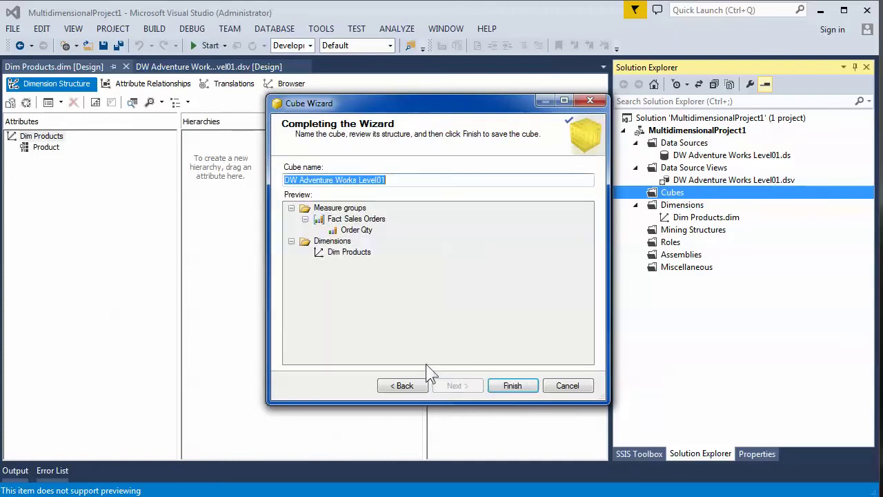
pyautogui.click(511, 387)
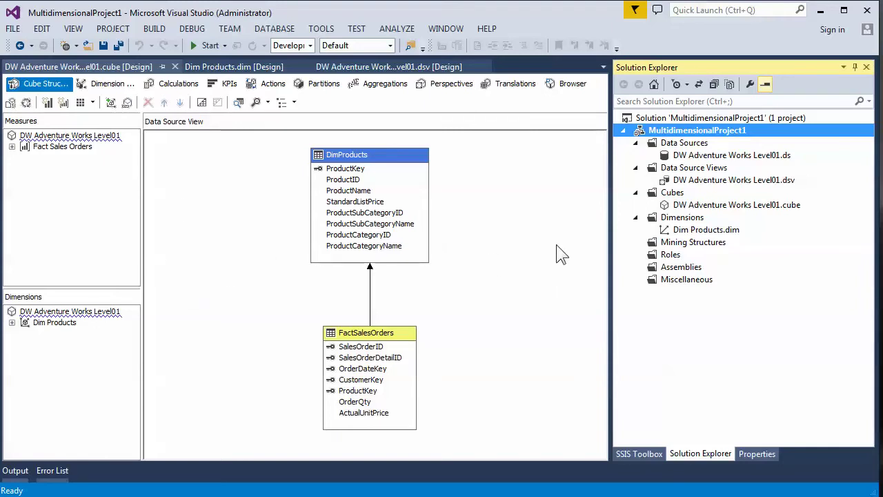
# - Open the XML code view of Dim Products.dim with F7
pyautogui.click(675, 234)
pyautogui.rightClick(675, 233)
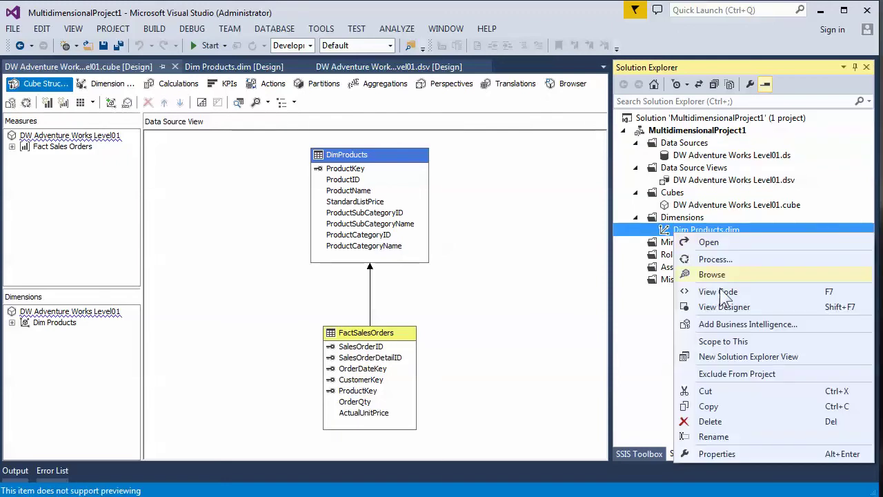
pyautogui.press('Escape')
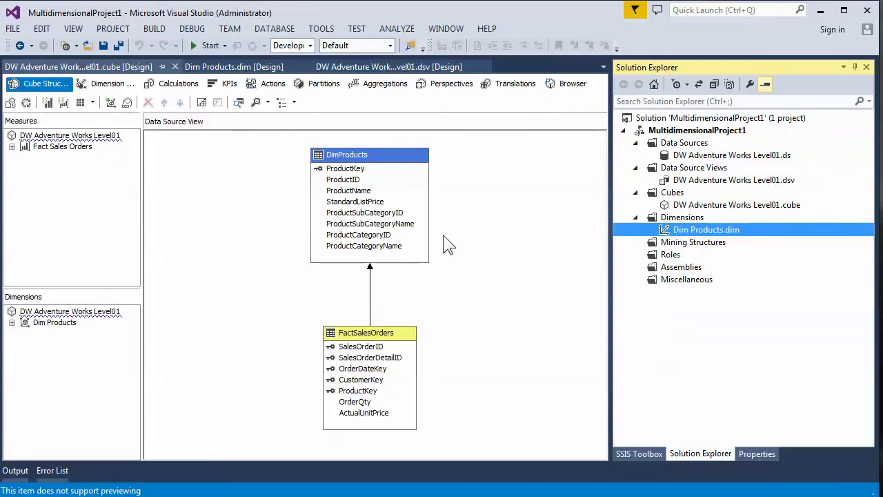
pyautogui.press('F7')
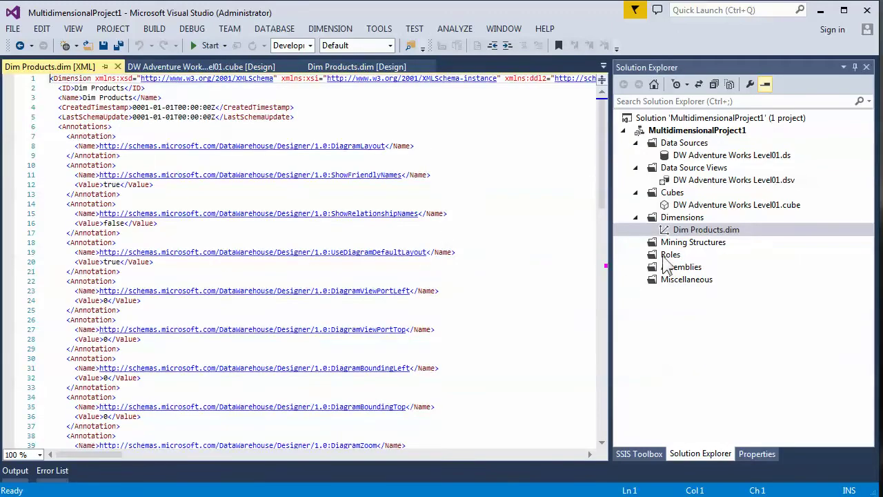
# - Select the data source view and data source, then close the dimension's XML code tab
pyautogui.rightClick(688, 230)
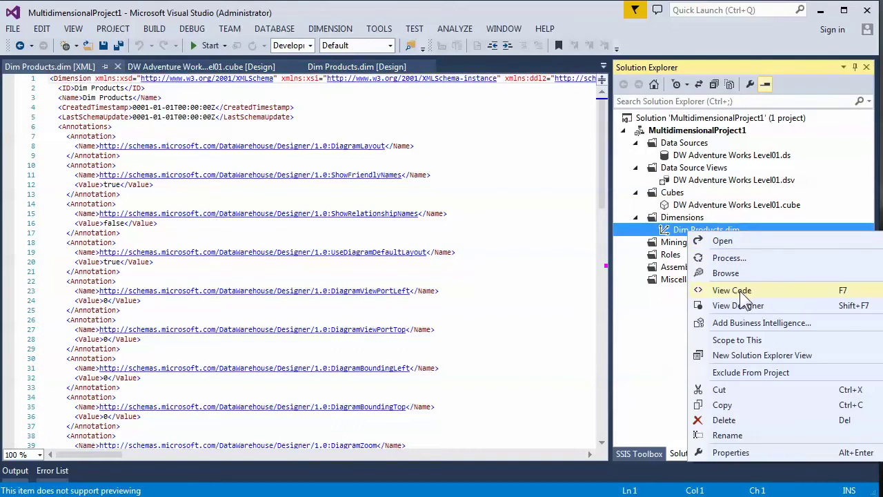
pyautogui.click(702, 205)
pyautogui.click(701, 181)
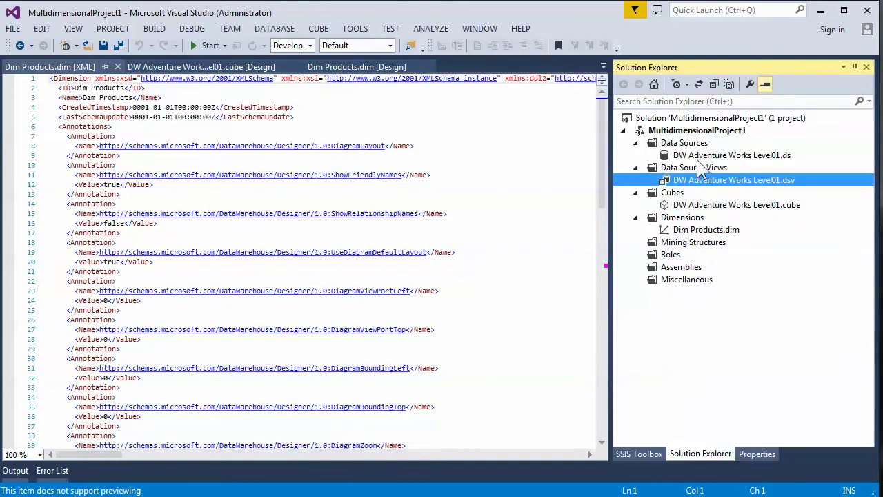
pyautogui.click(703, 156)
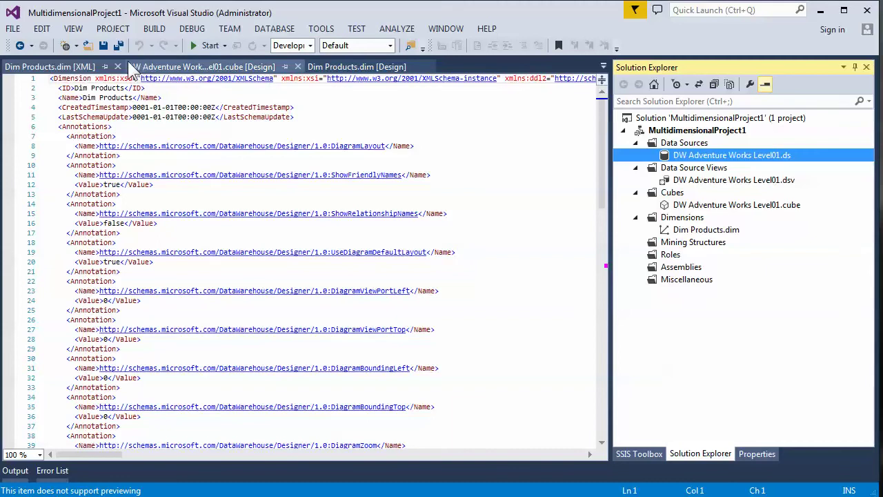
pyautogui.click(117, 66)
# - Close the cube, Dim Products and data source view designers, then launch SQL Server Management Studio
pyautogui.click(175, 67)
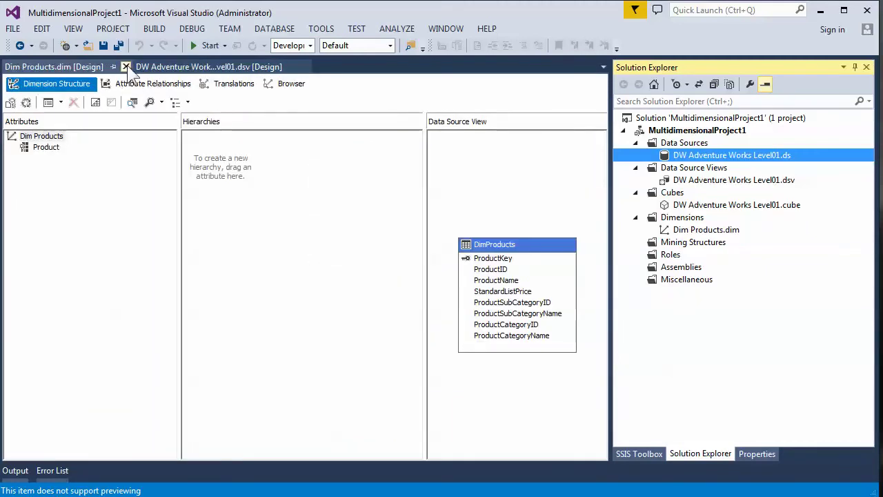
pyautogui.click(126, 66)
pyautogui.click(172, 67)
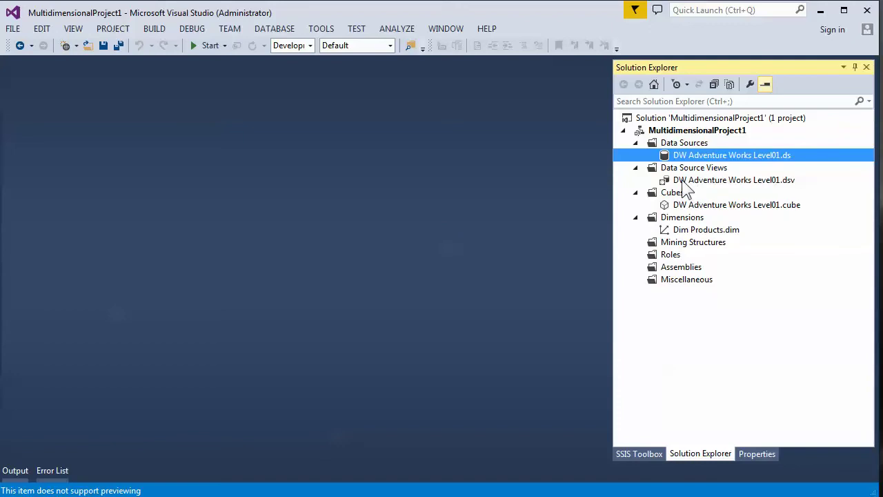
pyautogui.click(688, 203)
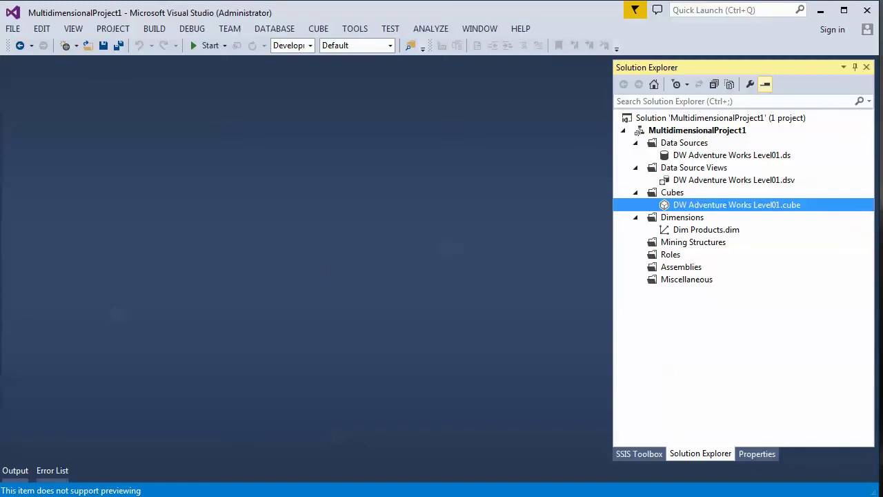
pyautogui.press('super')
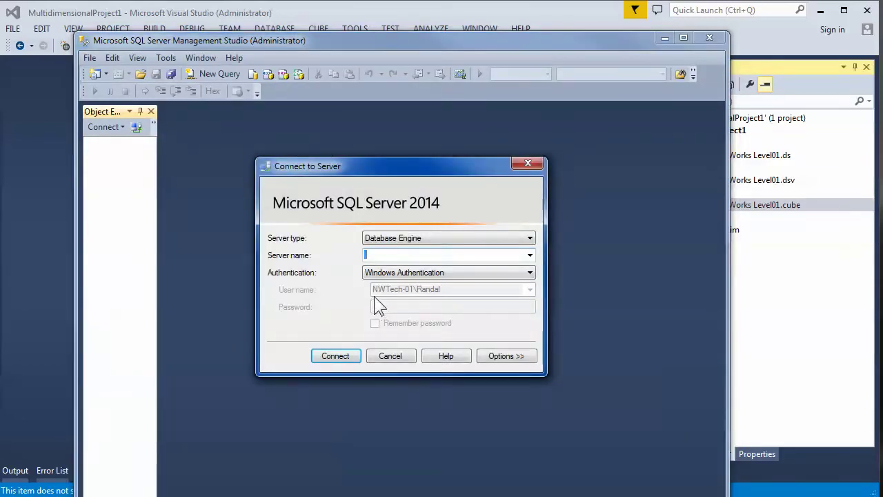
# - Connect to the local Analysis Services server, then return to the Visual Studio window
pyautogui.click(399, 238)
pyautogui.click(375, 260)
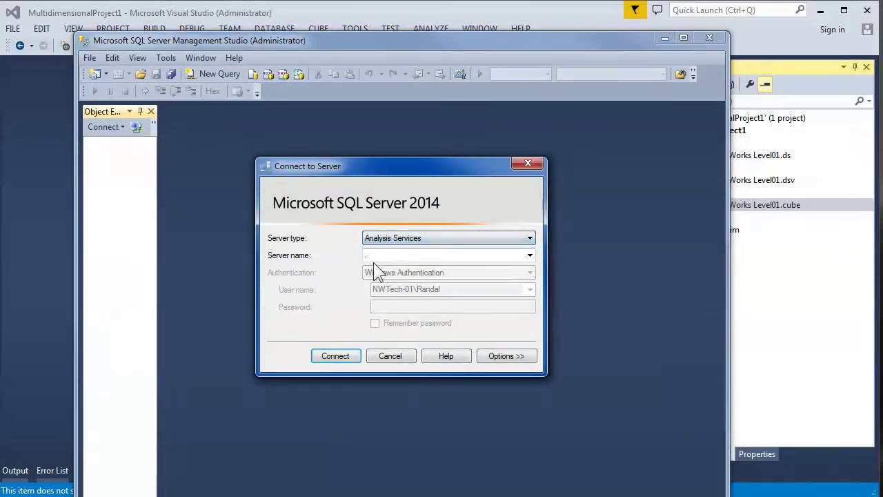
pyautogui.click(338, 356)
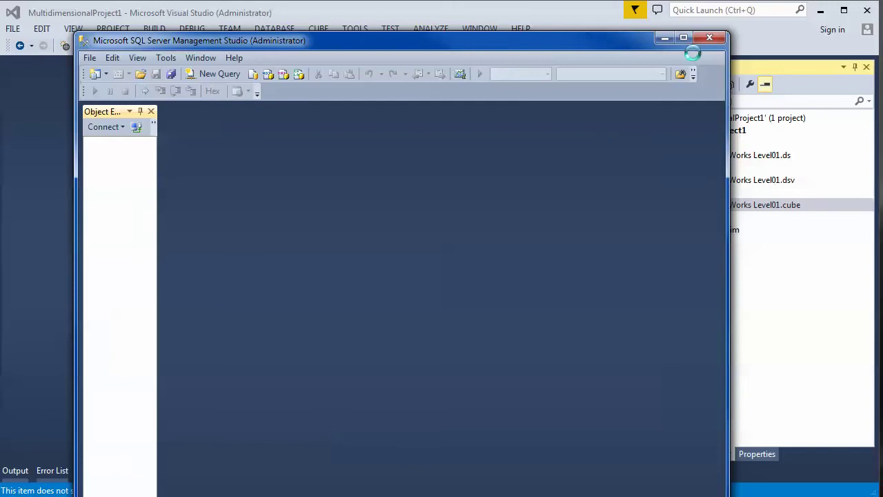
pyautogui.click(776, 230)
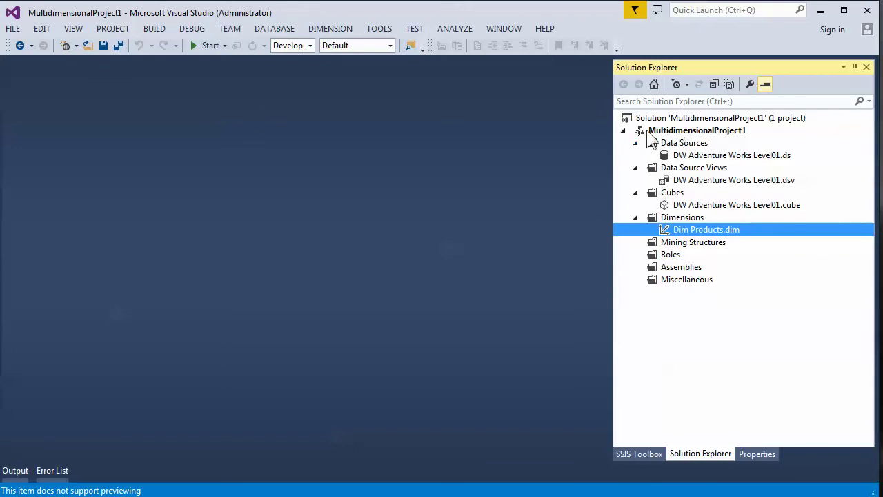
# - Browse the project's dimension, cube, data source view and data source in Solution Explorer
pyautogui.rightClick(686, 129)
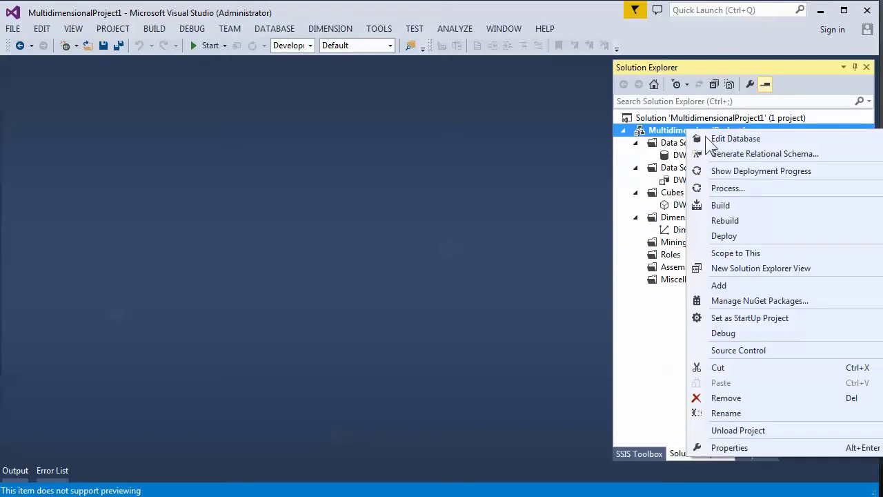
pyautogui.click(673, 234)
pyautogui.click(674, 232)
pyautogui.click(680, 205)
pyautogui.click(682, 182)
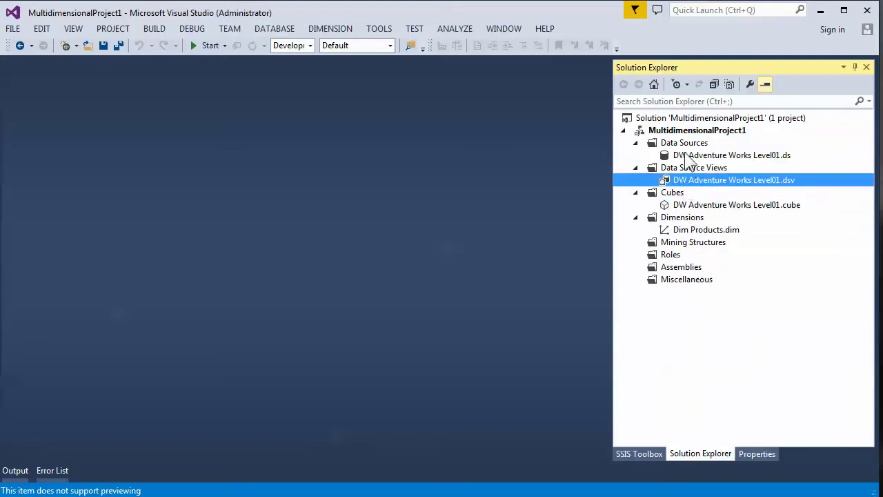
pyautogui.click(688, 155)
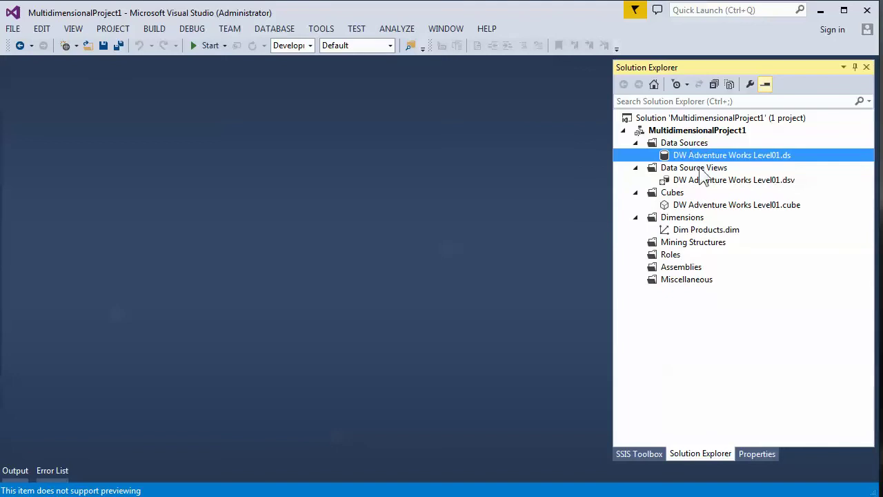
pyautogui.click(708, 206)
pyautogui.click(705, 231)
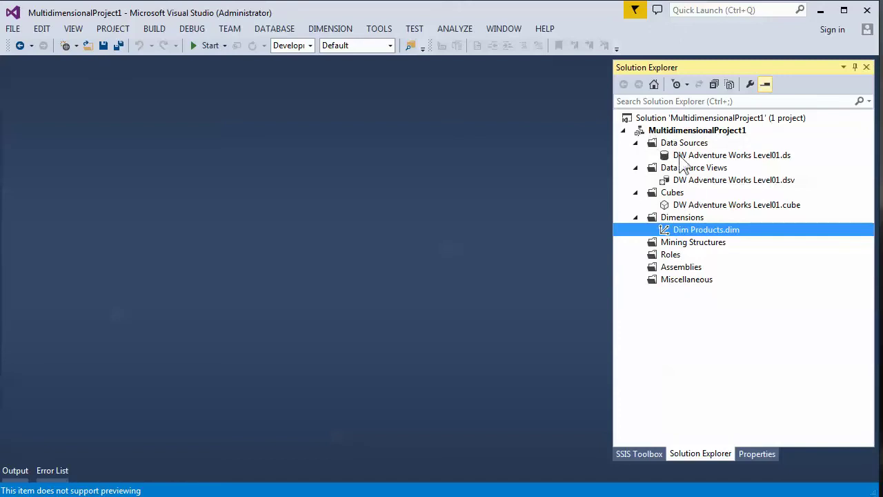
# - Open the MultidimensionalProject1 solution folder in File Explorer from the solution's context menu
pyautogui.rightClick(667, 133)
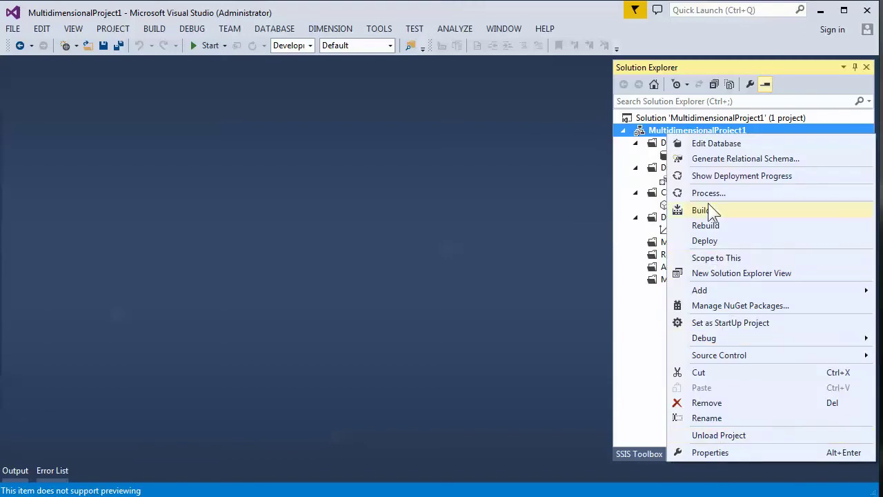
pyautogui.click(656, 119)
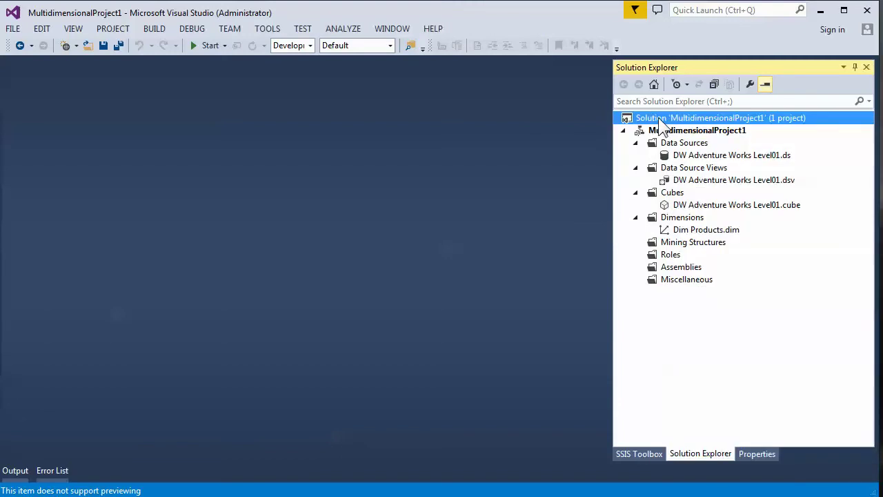
pyautogui.rightClick(660, 120)
pyautogui.click(724, 370)
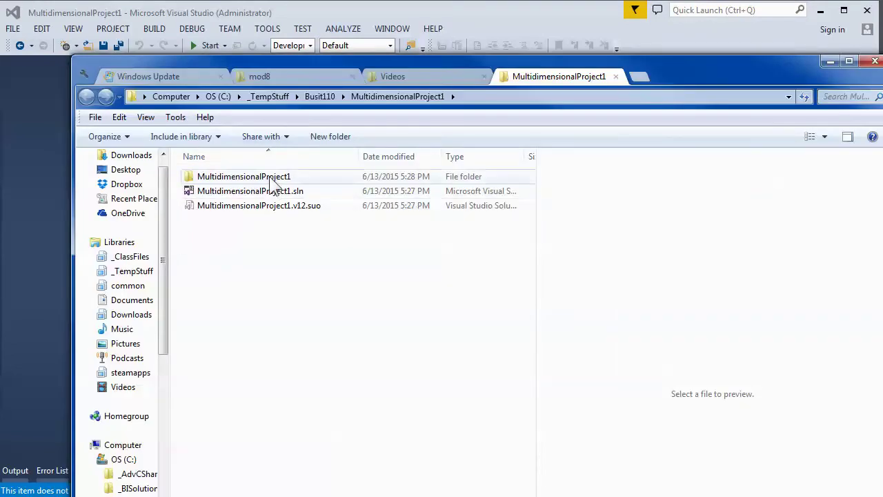
# - Open the project subfolder and widen the Name column to show the .cube and .ds files
pyautogui.doubleClick(270, 178)
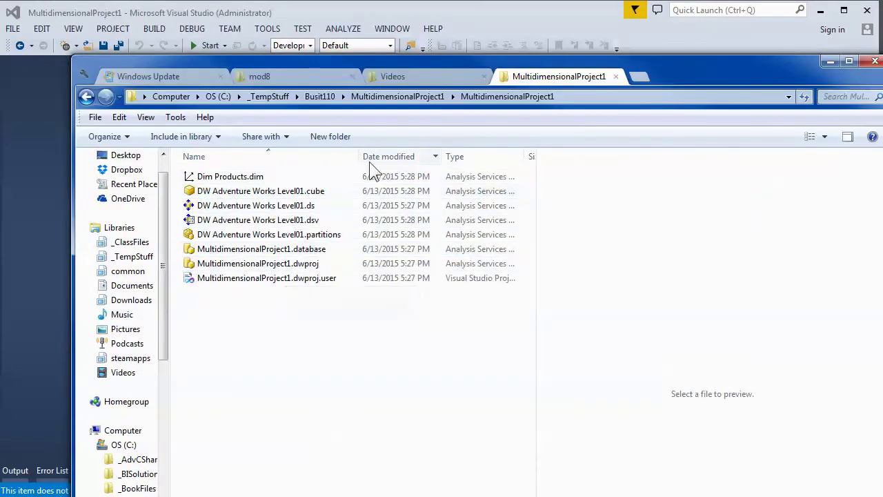
pyautogui.moveTo(359, 156); pyautogui.dragTo(408, 148)
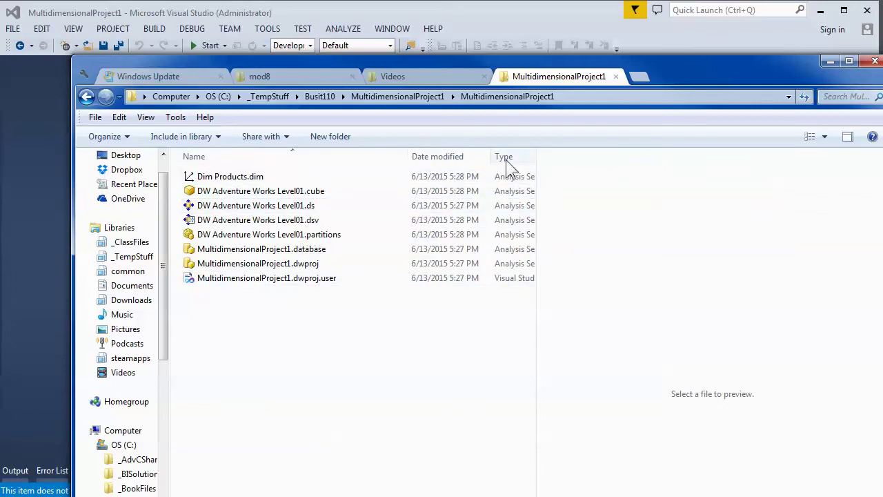
pyautogui.click(300, 192)
pyautogui.click(278, 207)
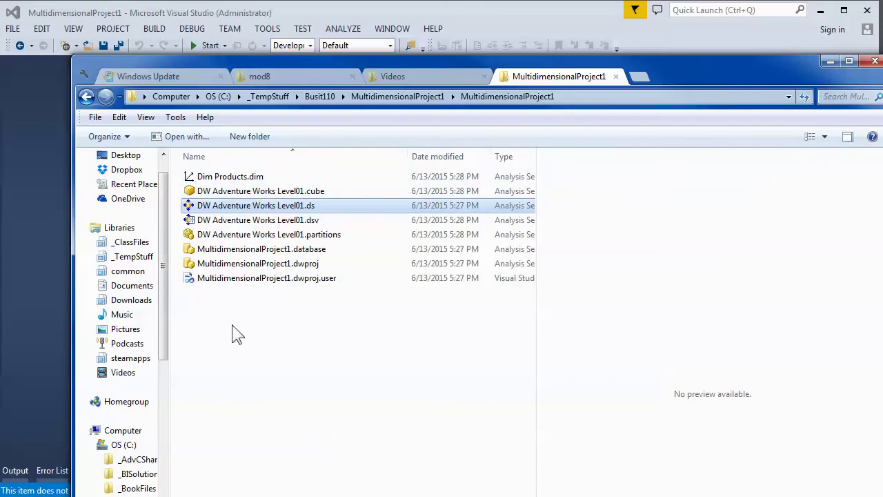
# - Launch a blank Notepad window from the Start search
pyautogui.press('super')
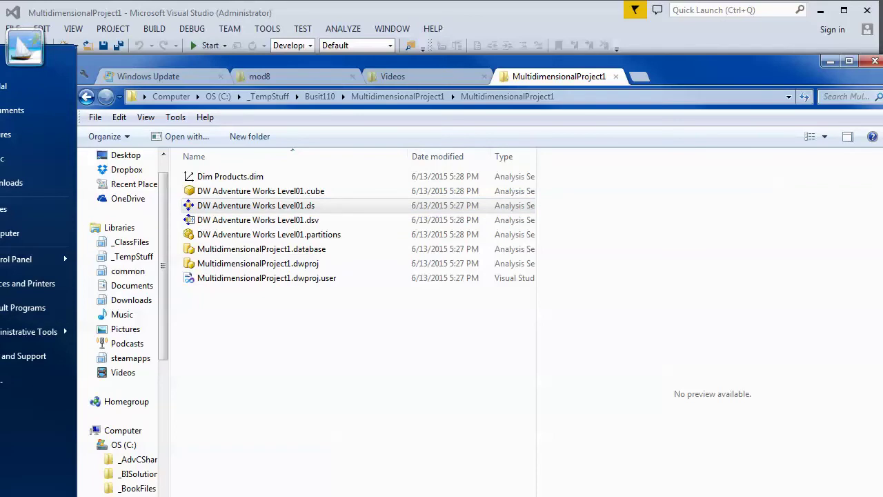
pyautogui.press('Escape')
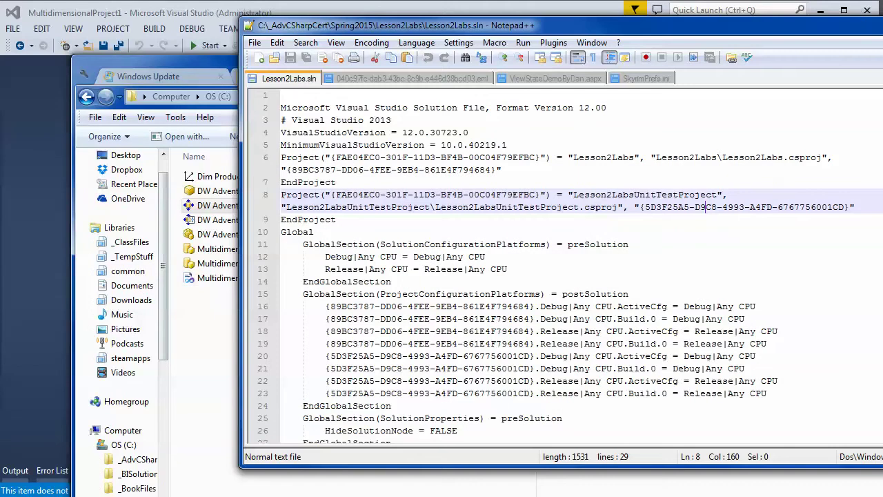
pyautogui.click(882, 14)
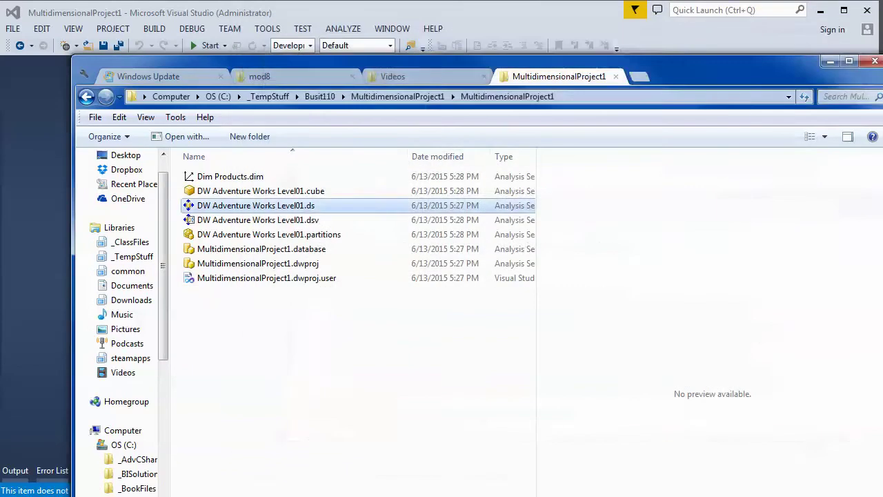
pyautogui.press('super')
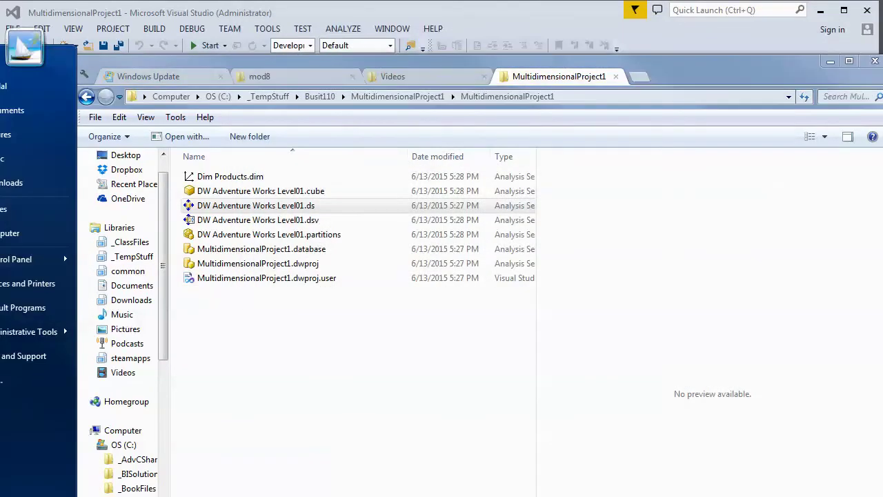
pyautogui.press('Escape')
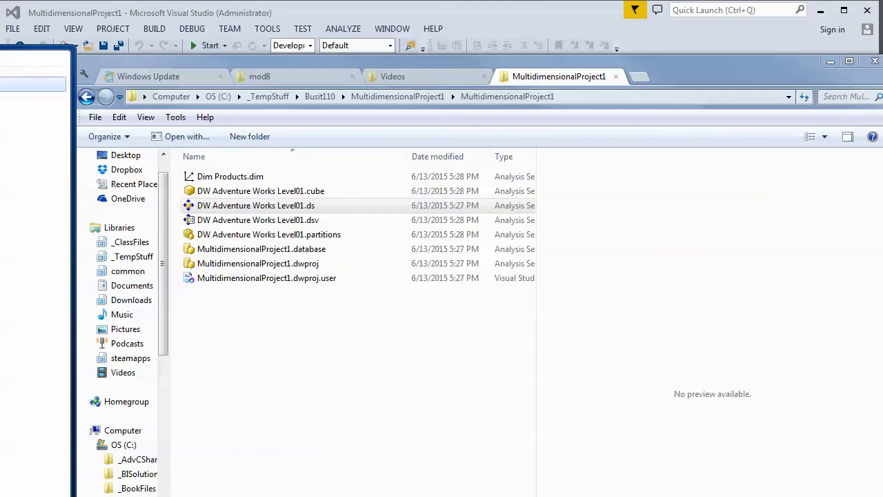
pyautogui.press('Return')
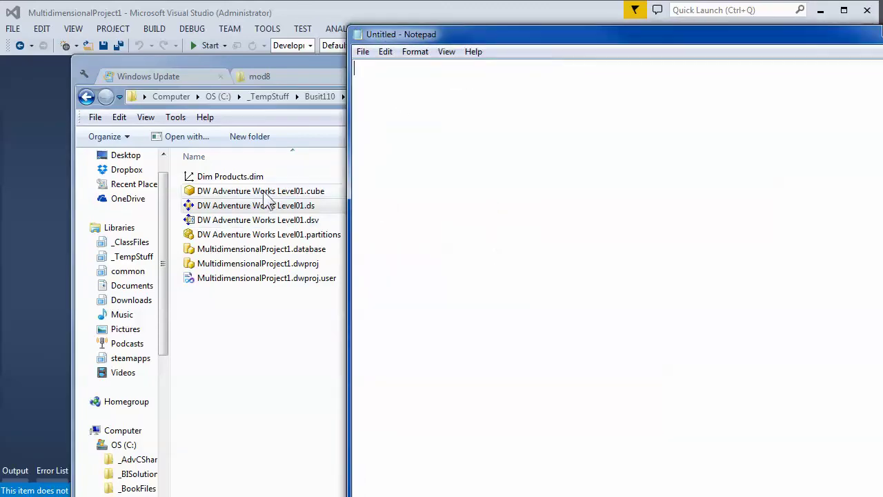
# - Review the XML of the .cube, .ds, .dsv, .database, .dwproj, .partitions and .dim files in Notepad, then close it
pyautogui.moveTo(264, 196); pyautogui.dragTo(421, 207)
pyautogui.moveTo(256, 205); pyautogui.dragTo(435, 191)
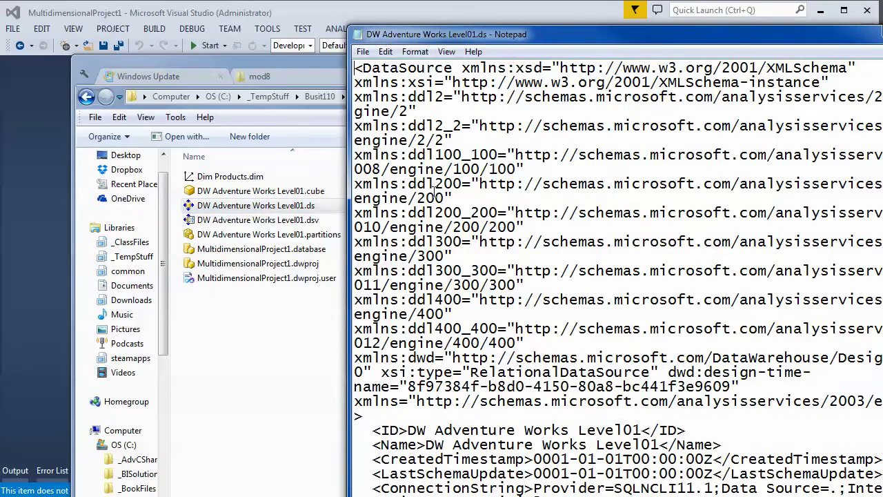
pyautogui.moveTo(272, 221); pyautogui.dragTo(492, 240)
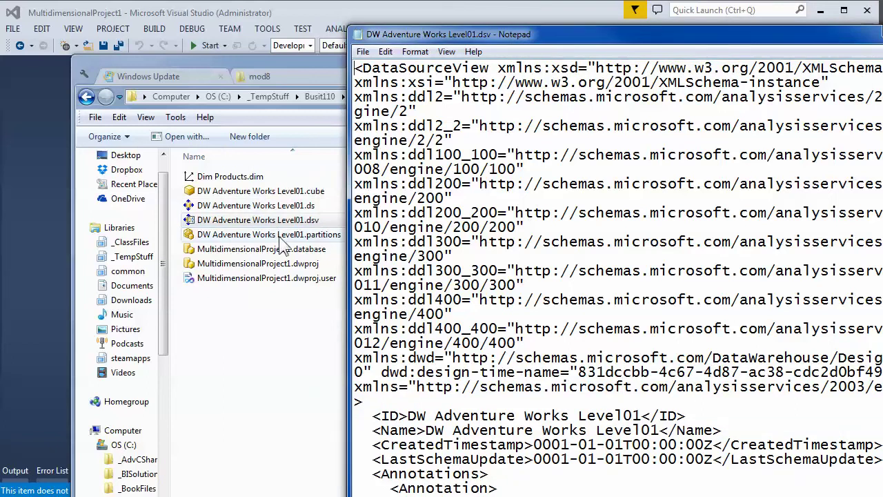
pyautogui.moveTo(283, 255); pyautogui.dragTo(428, 269)
pyautogui.moveTo(314, 283); pyautogui.dragTo(486, 269)
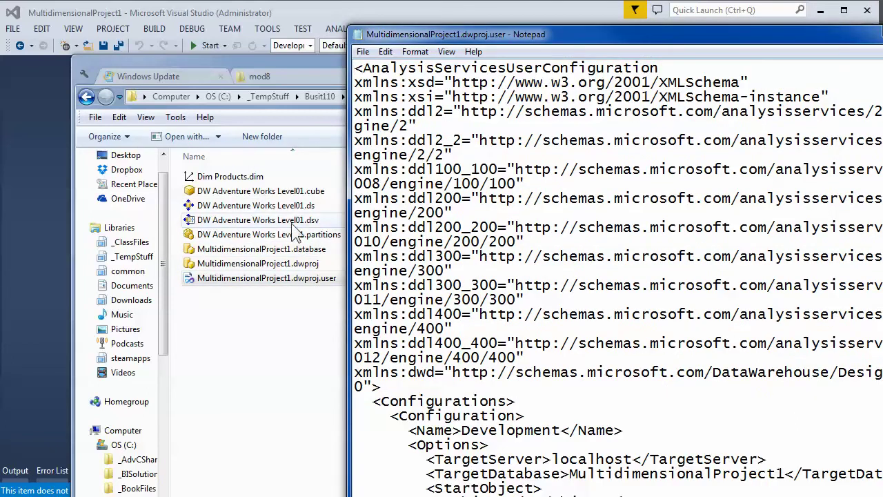
pyautogui.moveTo(297, 235); pyautogui.dragTo(503, 228)
pyautogui.moveTo(228, 176); pyautogui.dragTo(373, 178)
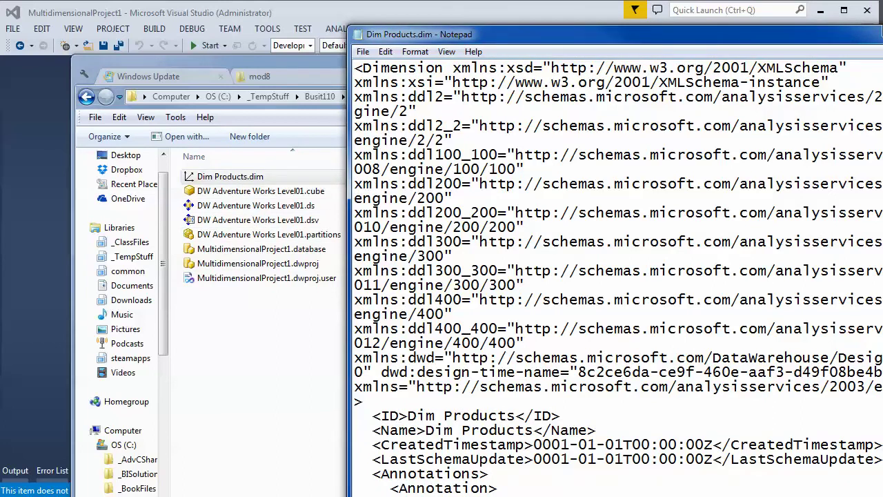
pyautogui.hotkey('alt', 'F4')
# - Build MultidimensionalProject1 so bin and obj folders appear in the project folder
pyautogui.moveTo(646, 117); pyautogui.dragTo(607, 252)
pyautogui.rightClick(678, 135)
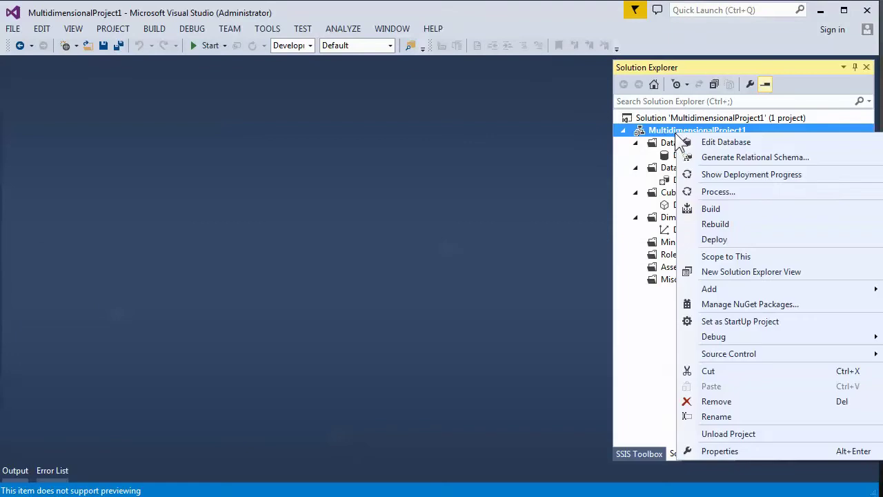
pyautogui.click(727, 207)
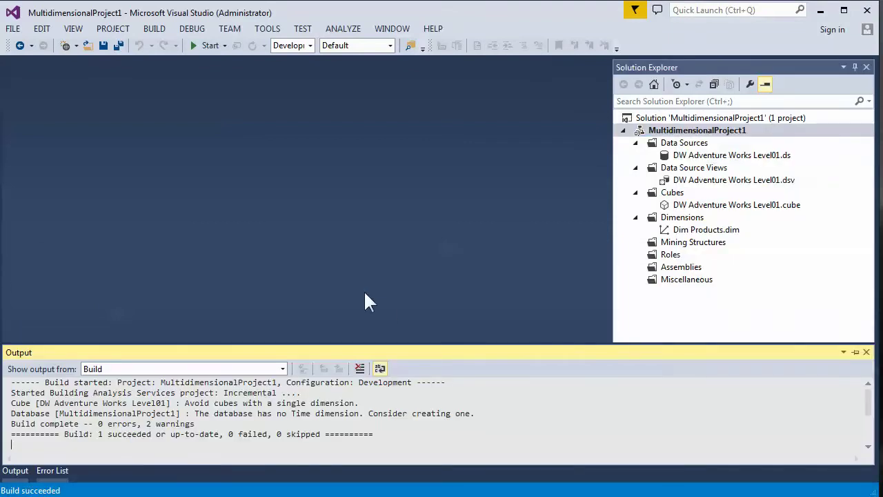
pyautogui.click(171, 491)
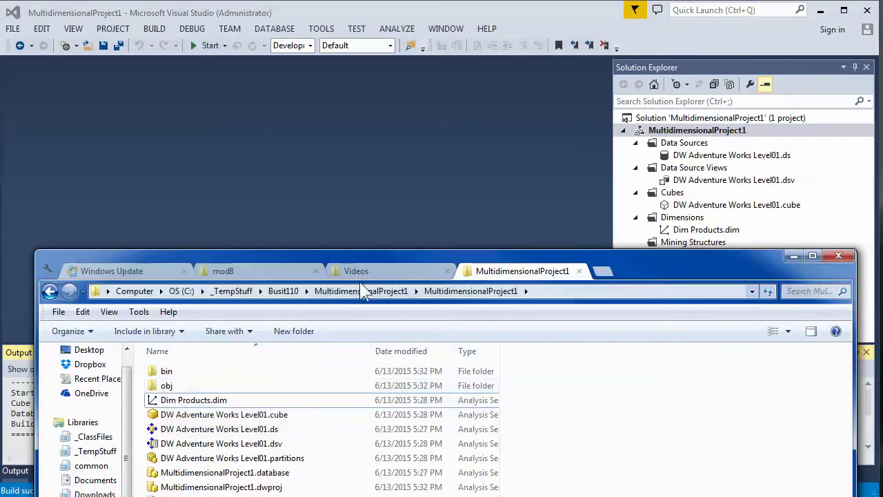
# - Open the bin folder and delete MultidimensionalProject1.asdatabase to the Recycle Bin
pyautogui.moveTo(390, 256); pyautogui.dragTo(443, 143)
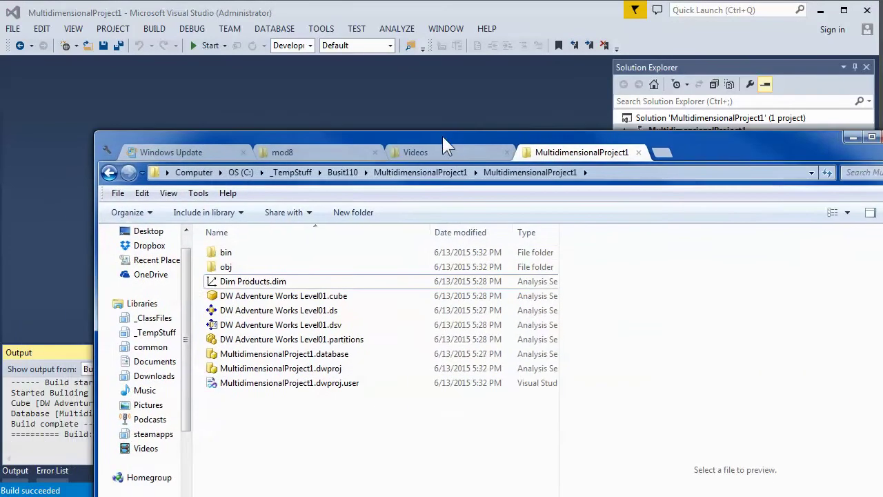
pyautogui.doubleClick(226, 254)
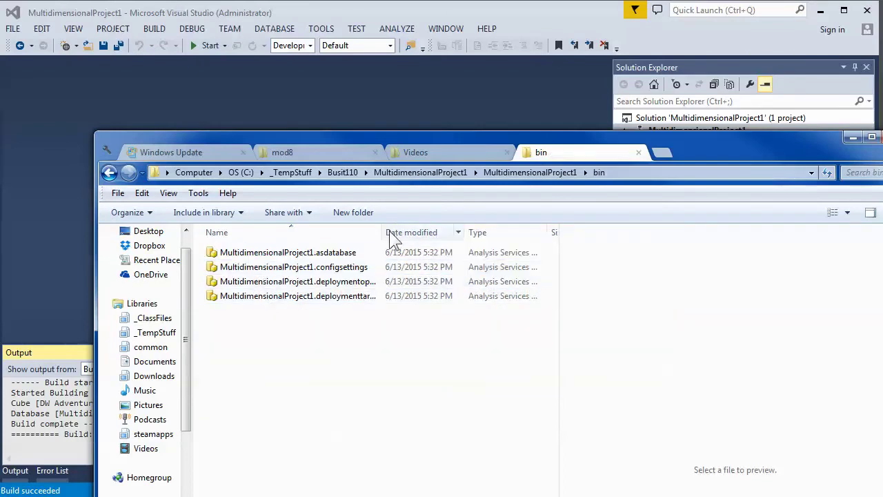
pyautogui.moveTo(384, 232); pyautogui.dragTo(447, 232)
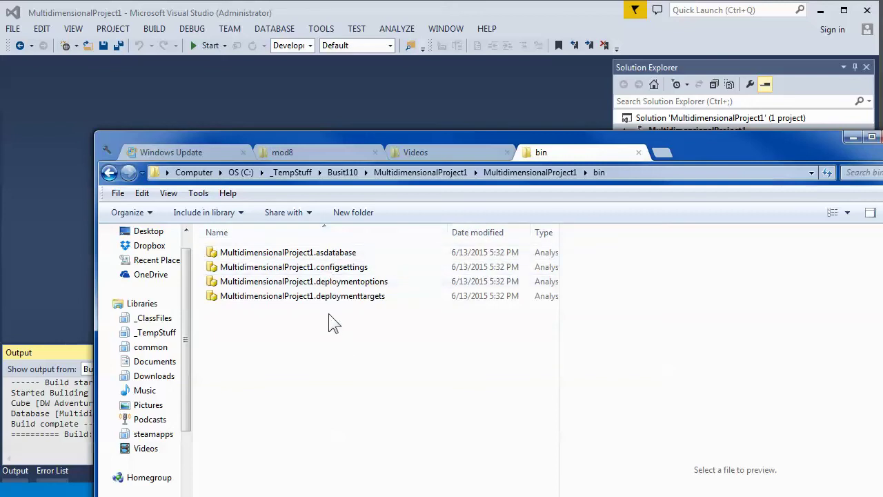
pyautogui.moveTo(324, 263)
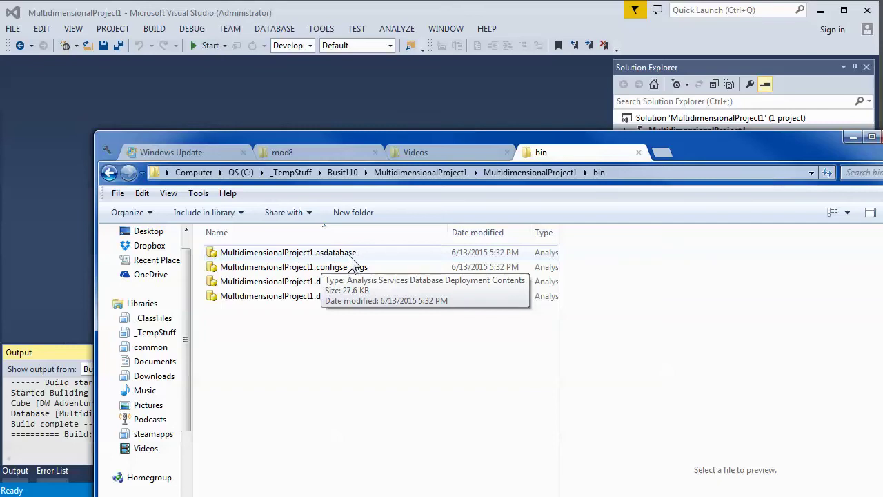
pyautogui.click(350, 255)
pyautogui.press('Delete')
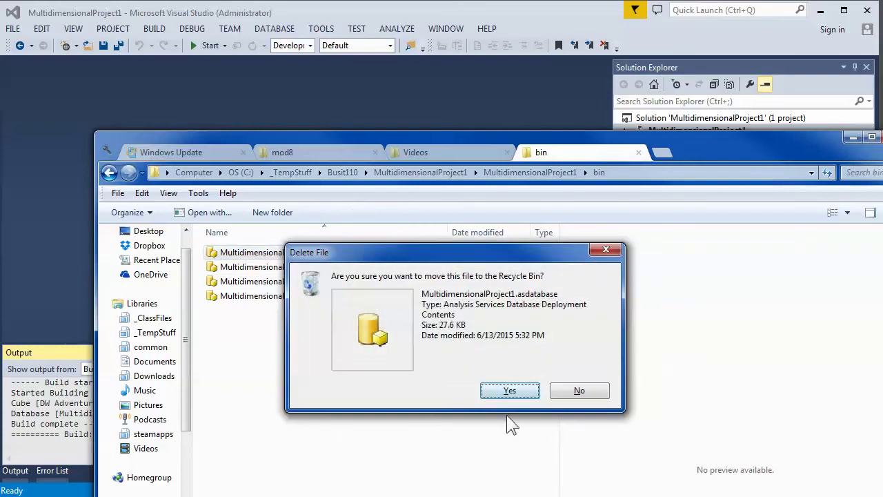
pyautogui.press('Return')
# - Rebuild the project so the .asdatabase file is regenerated in bin
pyautogui.moveTo(687, 141); pyautogui.dragTo(686, 202)
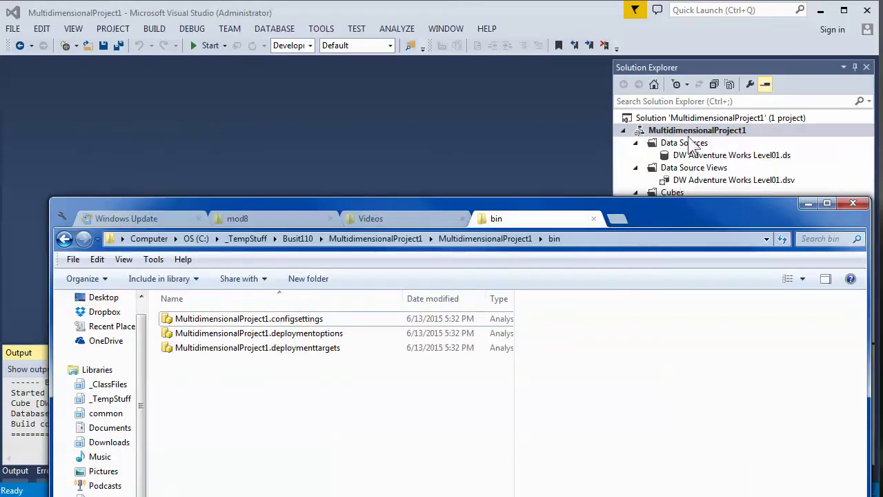
pyautogui.rightClick(690, 135)
pyautogui.click(724, 209)
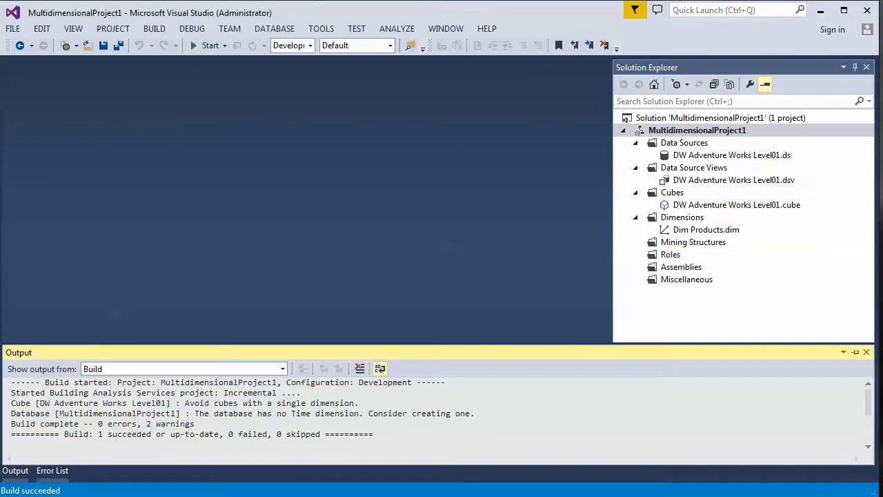
pyautogui.hotkey('alt', 'Tab')
# - Choose Open with for the regenerated .asdatabase file, accepting the warning
pyautogui.click(296, 318)
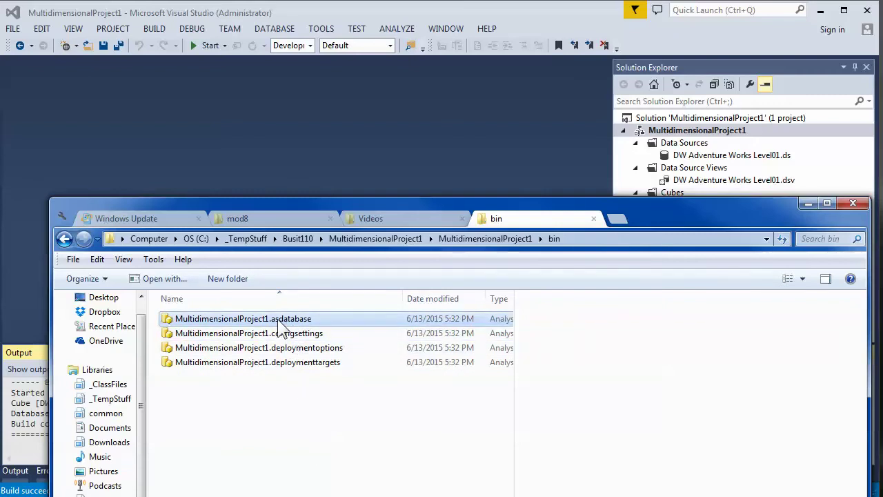
pyautogui.rightClick(278, 319)
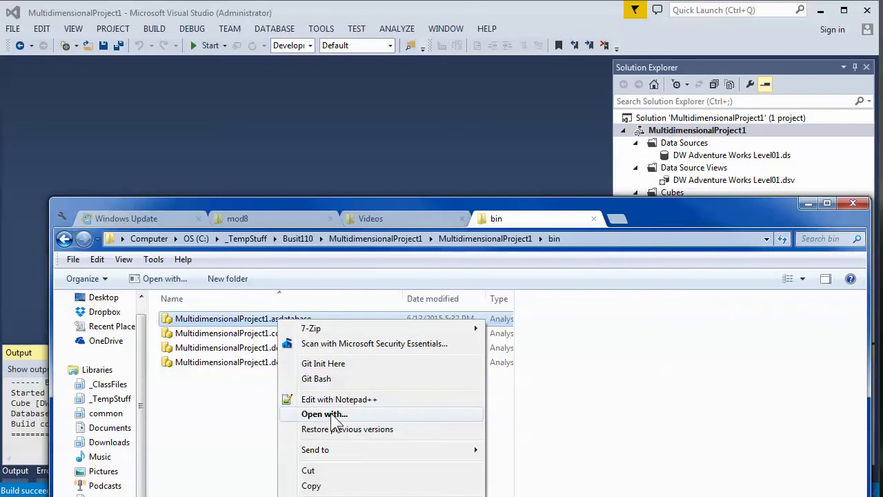
pyautogui.click(326, 414)
pyautogui.click(503, 372)
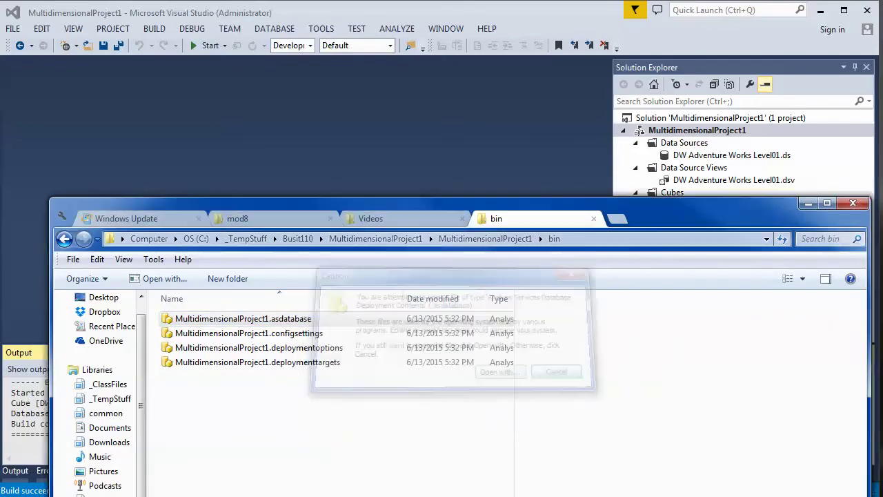
pyautogui.press('super')
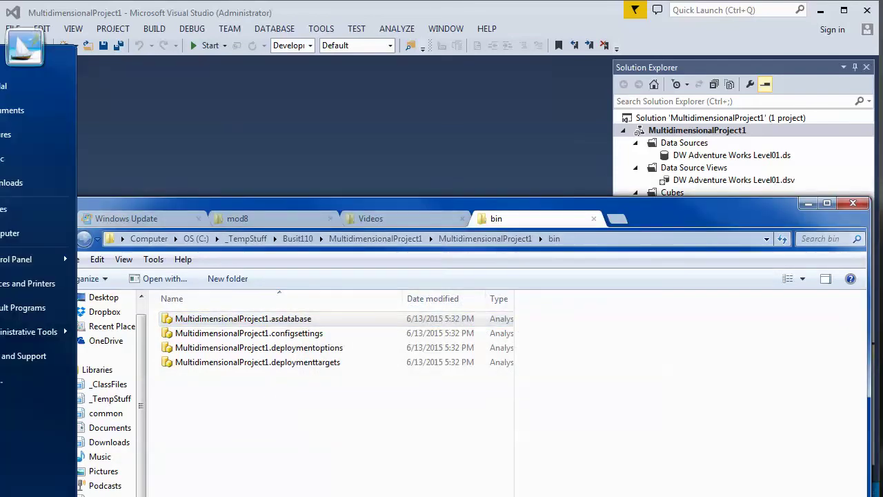
# - Load MultidimensionalProject1.asdatabase into a new Notepad window and select all its XML
pyautogui.write('dep')
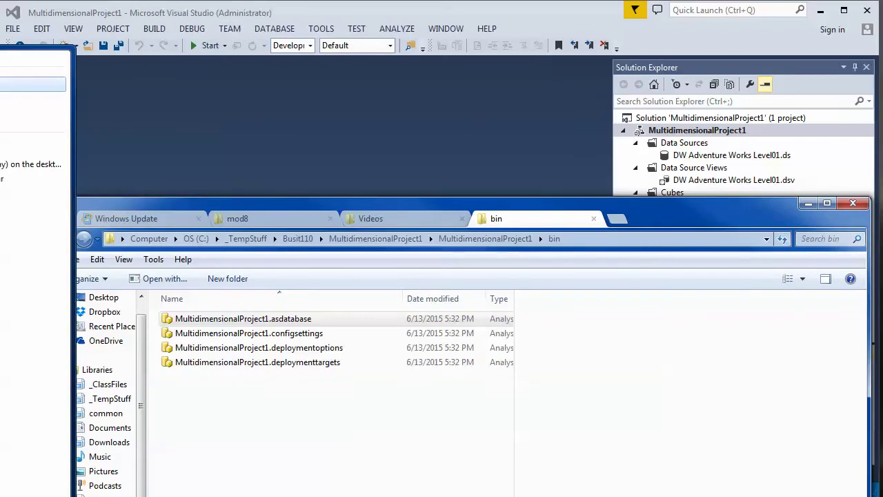
pyautogui.write('loy')
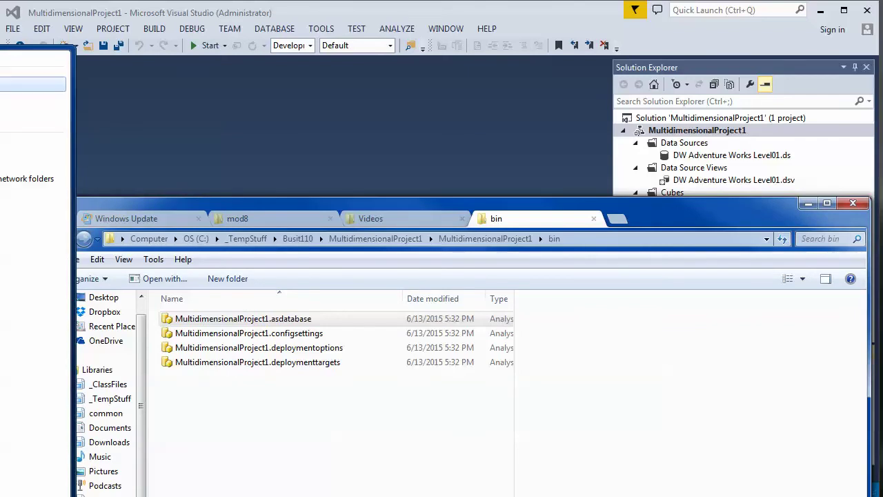
pyautogui.press('Return')
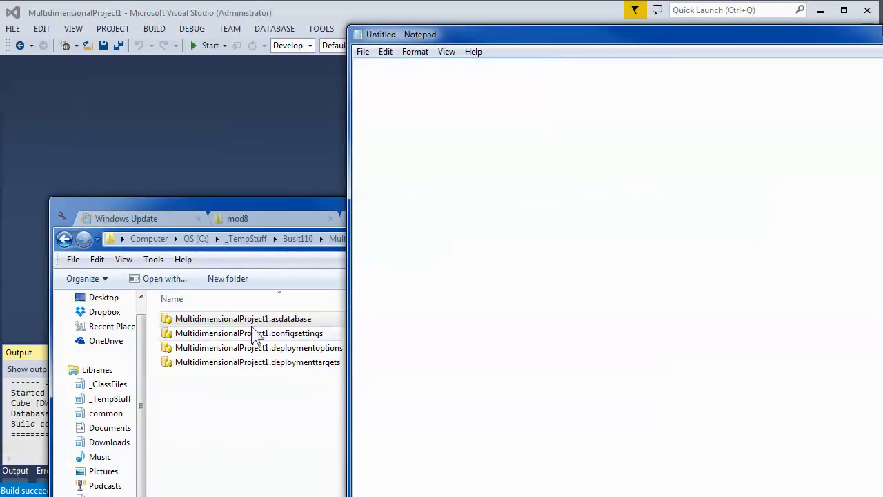
pyautogui.moveTo(242, 319); pyautogui.dragTo(586, 255)
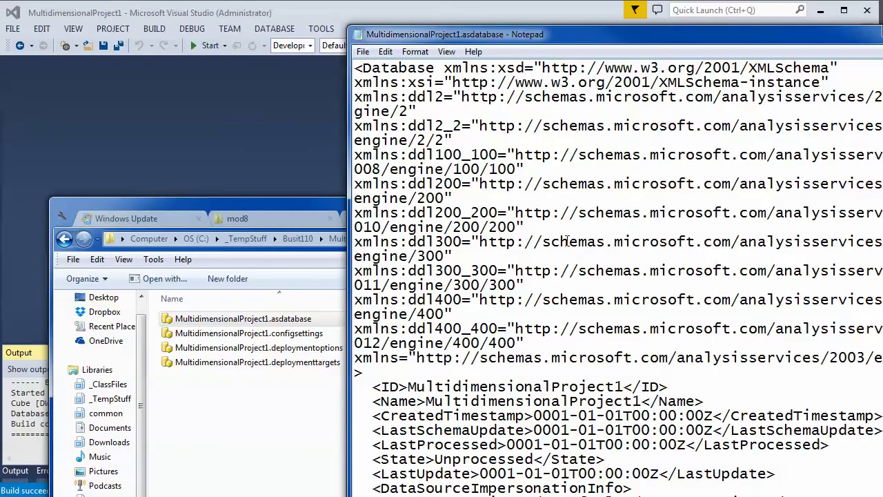
pyautogui.hotkey('ctrl', 'a')
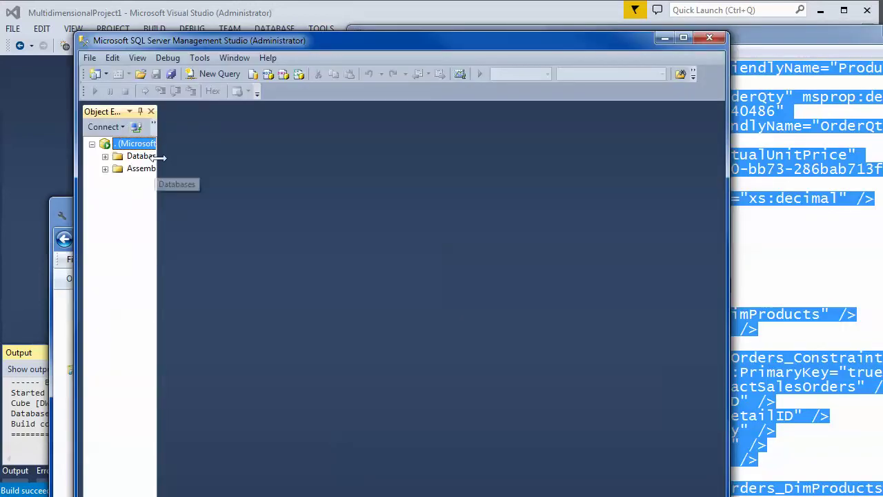
# - Create a connected XMLA query and paste the copied database XML into it
pyautogui.moveTo(157, 160); pyautogui.dragTo(286, 124)
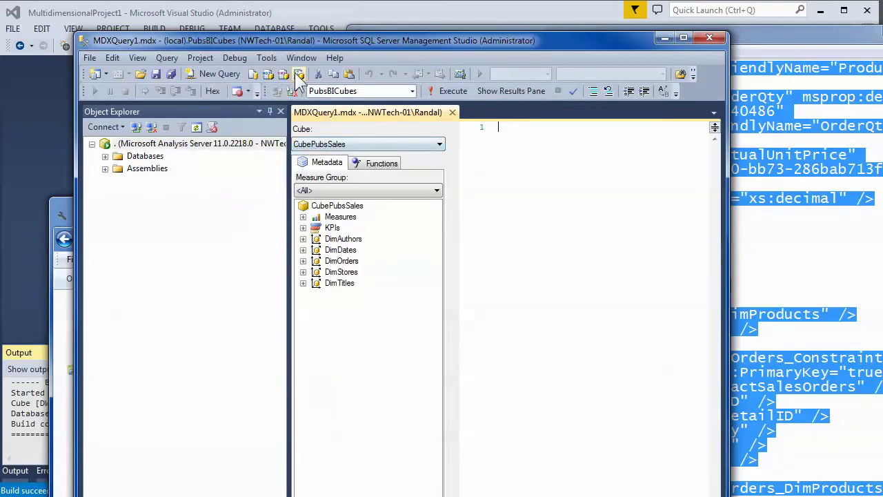
pyautogui.click(296, 74)
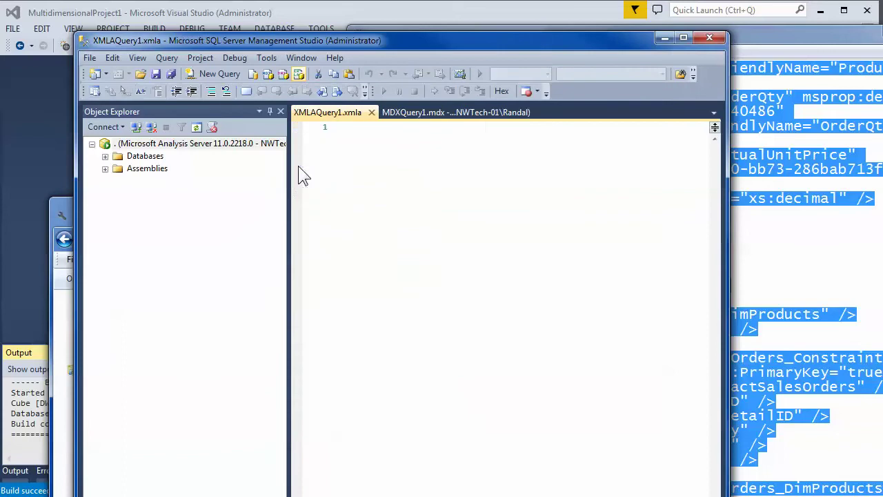
pyautogui.click(322, 358)
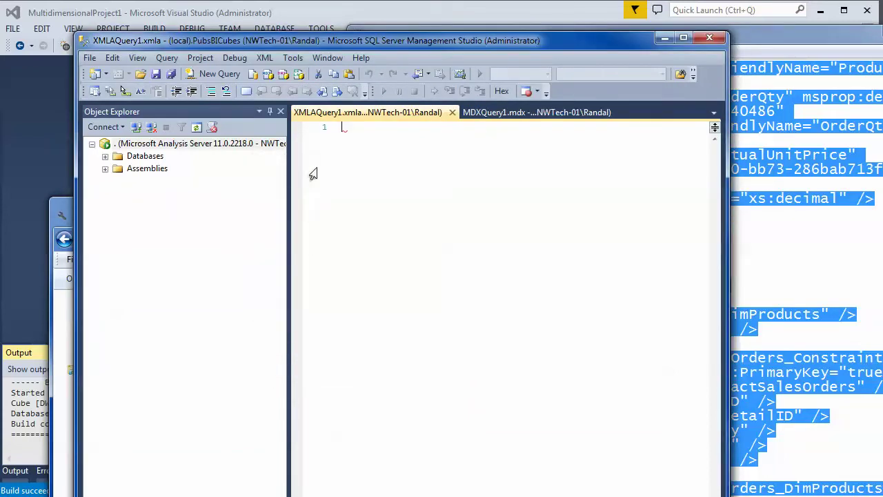
pyautogui.rightClick(346, 127)
pyautogui.click(382, 231)
# - Maximize Management Studio and resize the panes to give the pasted XML more room
pyautogui.click(683, 38)
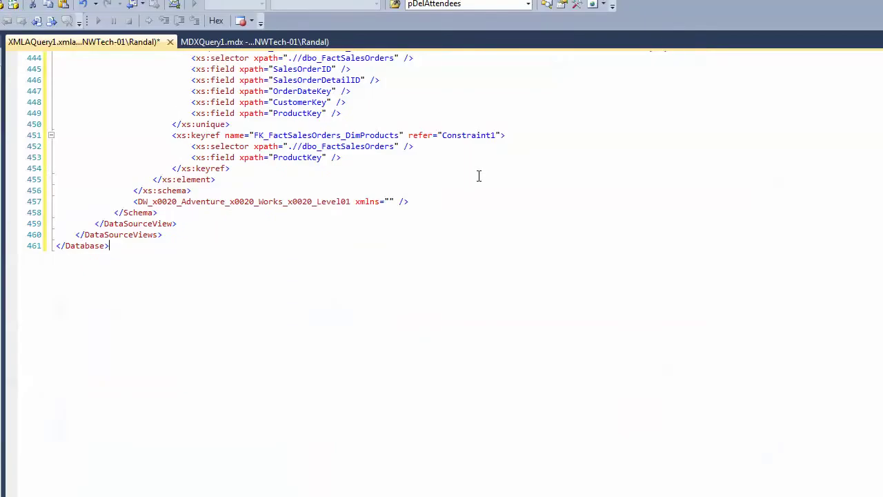
pyautogui.scroll(9, 448, 196)
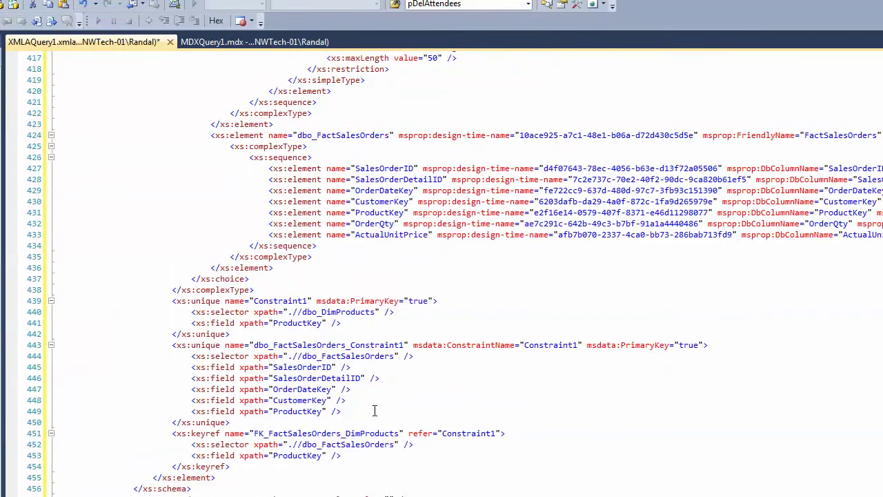
pyautogui.scroll(3, 415, 388)
pyautogui.scroll(20, 381, 392)
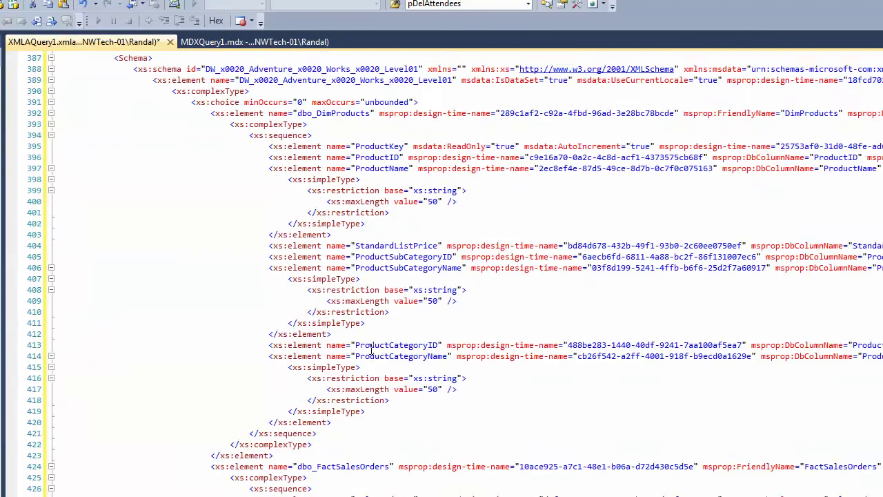
pyautogui.scroll(20, 313, 323)
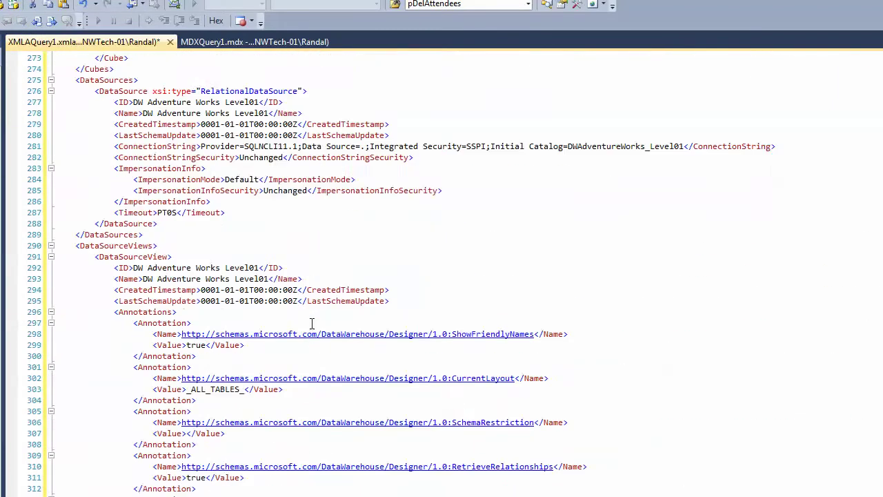
pyautogui.scroll(20, 266, 314)
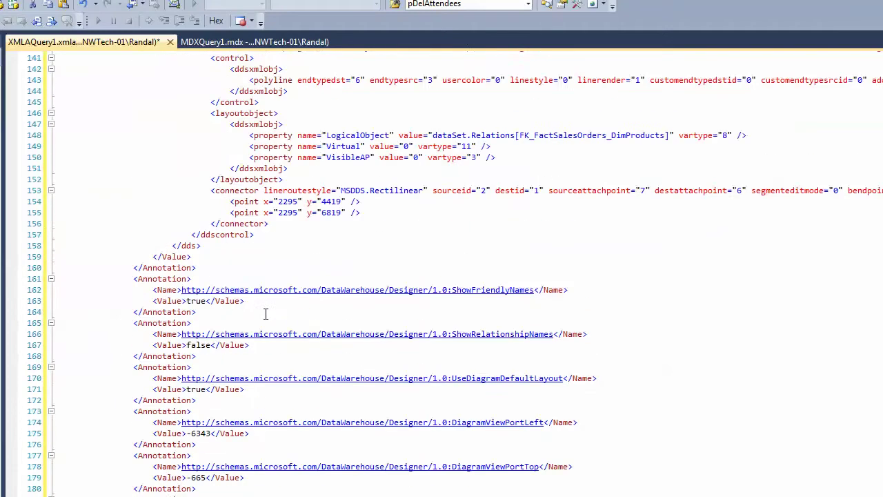
pyautogui.scroll(8, 224, 311)
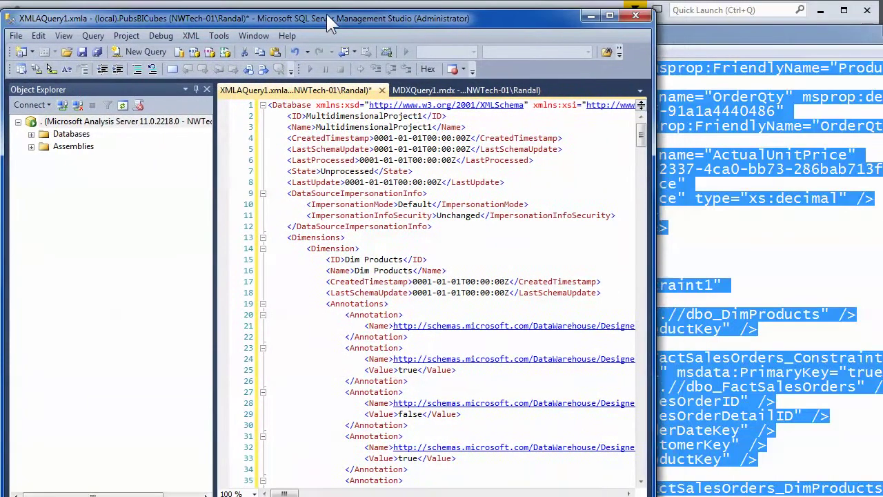
pyautogui.moveTo(214, 218); pyautogui.dragTo(133, 175)
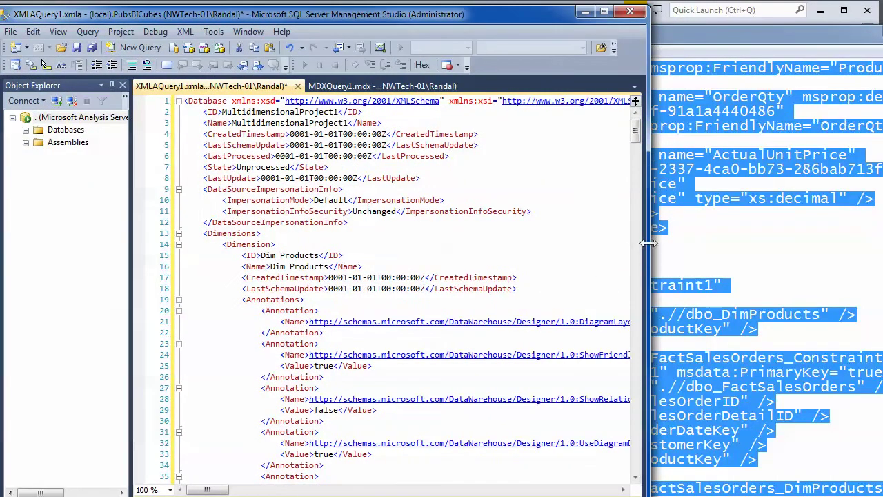
pyautogui.moveTo(649, 243); pyautogui.dragTo(882, 241)
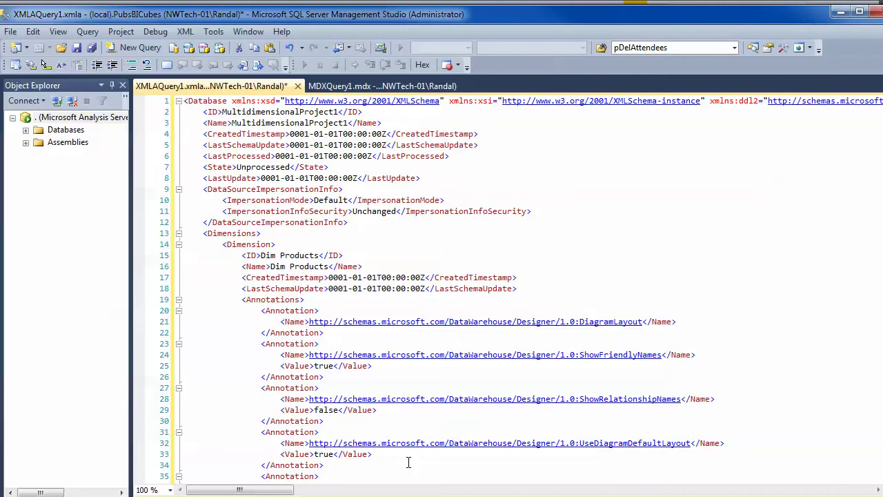
pyautogui.hotkey('alt', 'Tab')
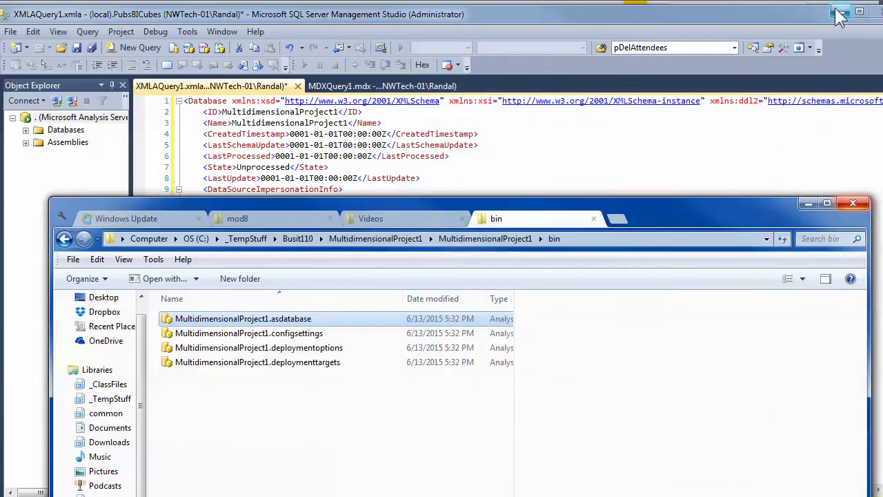
# - Show MultidimensionalProject1's Deployment properties: server localhost, database MultidimensionalProject1
pyautogui.moveTo(781, 21); pyautogui.dragTo(759, 271)
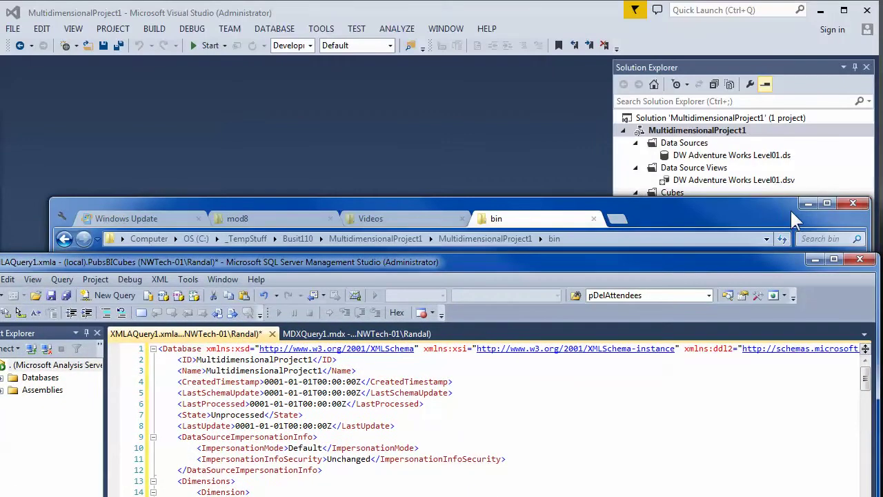
pyautogui.click(807, 204)
pyautogui.click(815, 260)
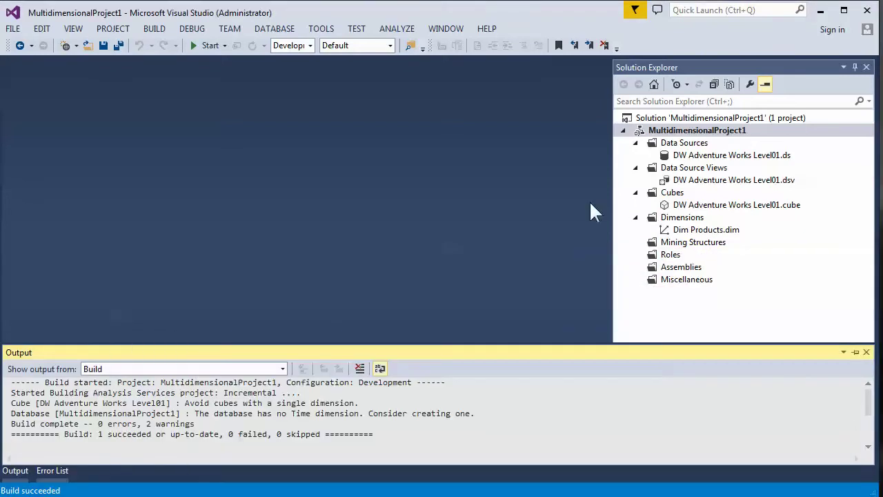
pyautogui.click(675, 130)
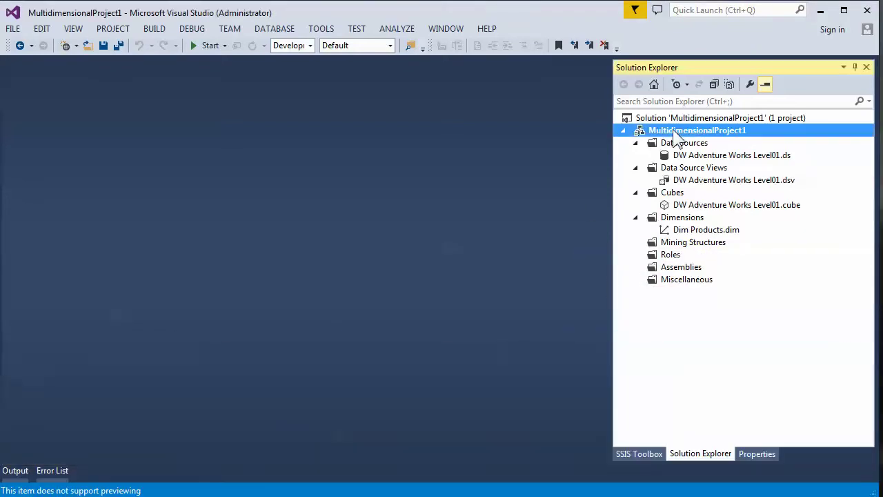
pyautogui.rightClick(673, 129)
pyautogui.click(717, 446)
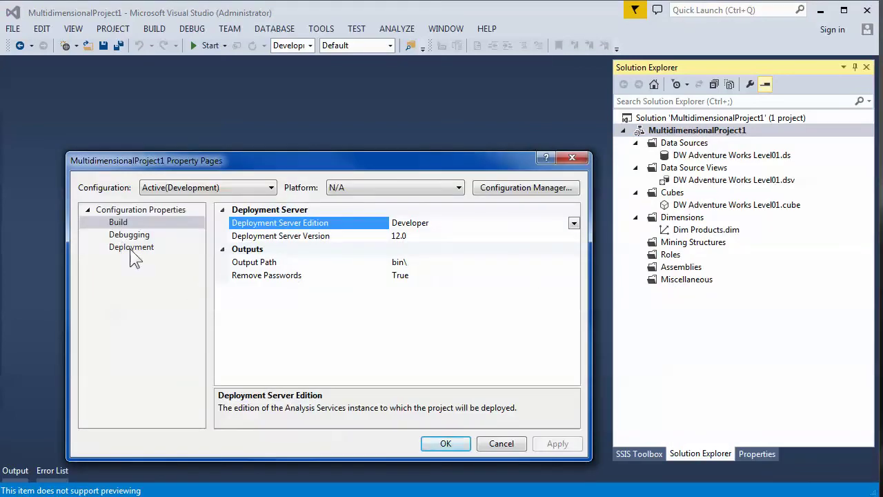
pyautogui.click(131, 249)
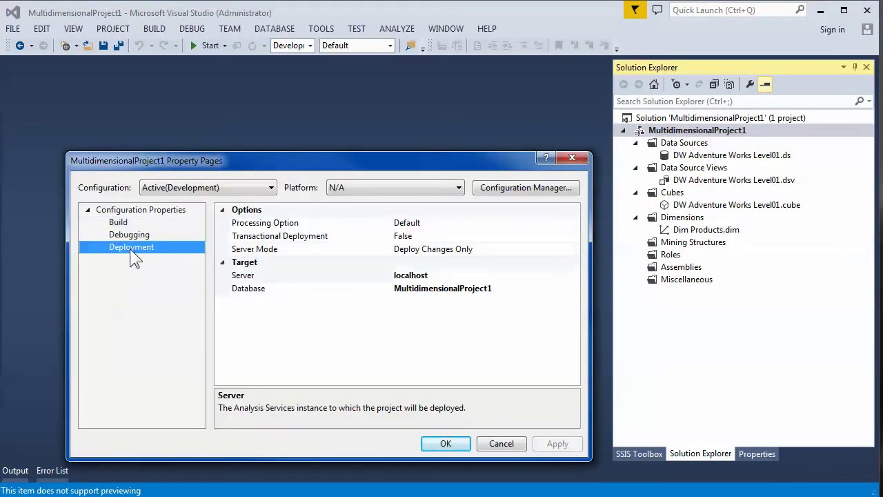
pyautogui.click(432, 276)
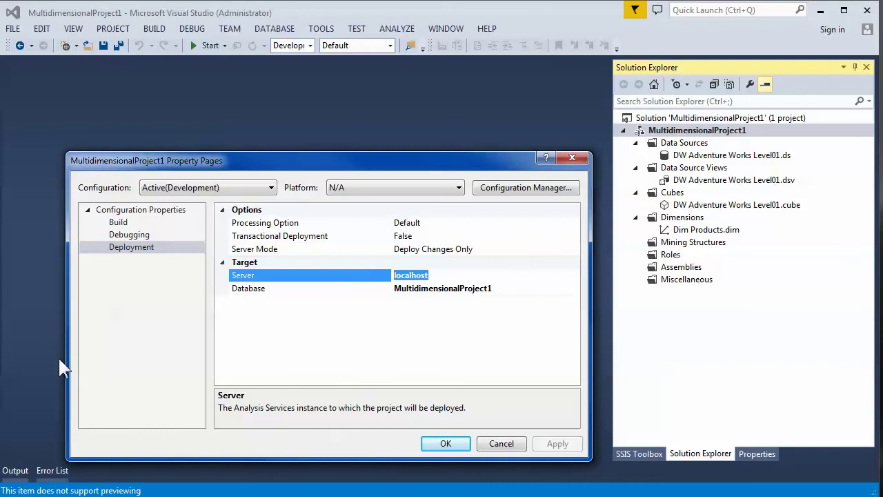
pyautogui.click(28, 496)
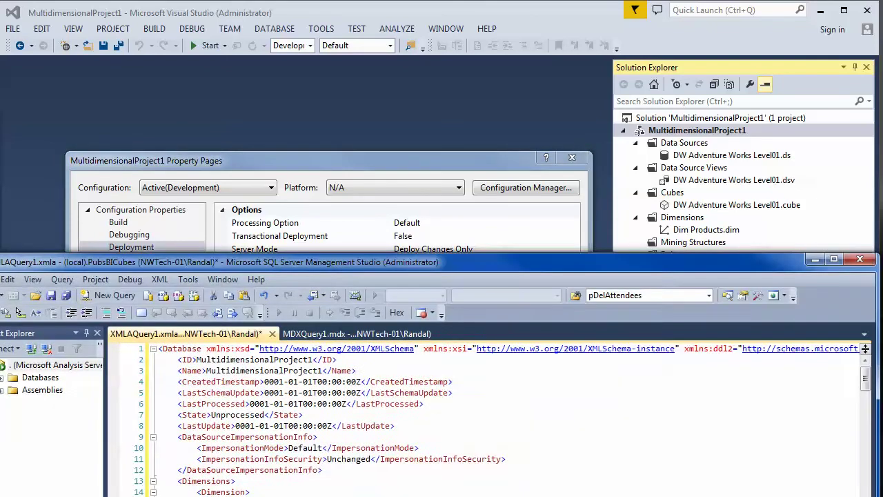
# - Start an Analysis Services connection, trying localhost and (local) as the server name
pyautogui.moveTo(251, 263); pyautogui.dragTo(348, 69)
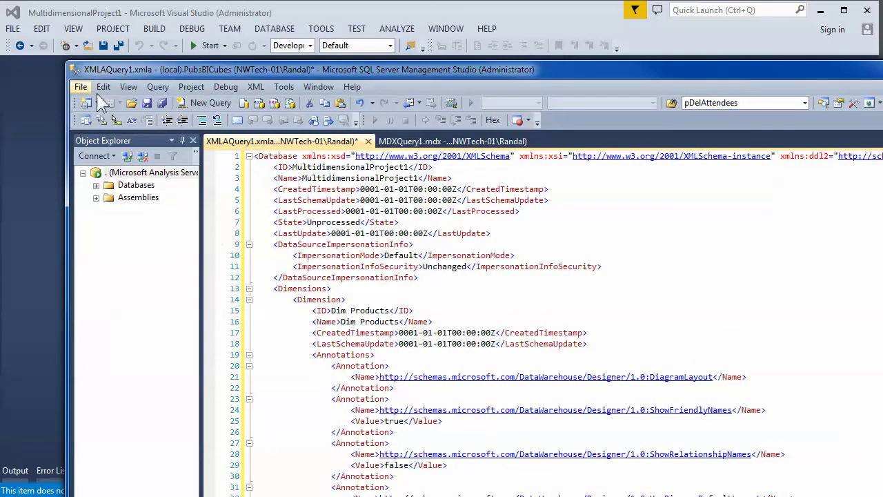
pyautogui.click(97, 156)
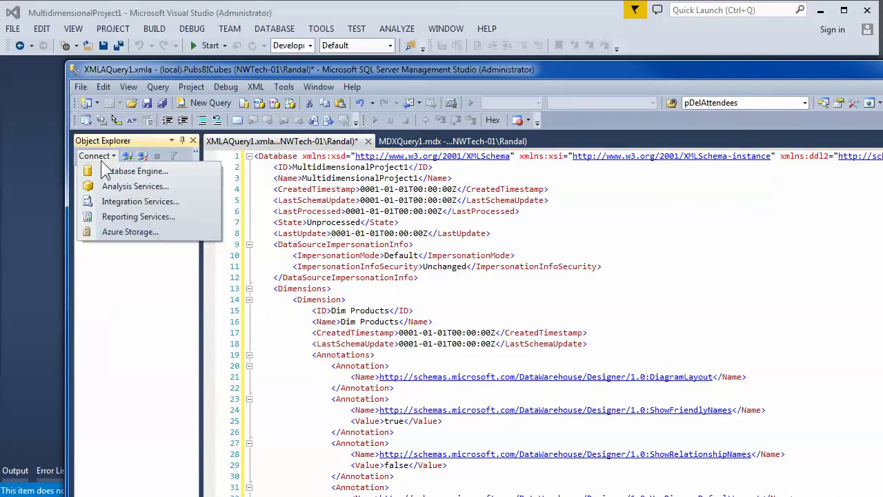
pyautogui.click(131, 185)
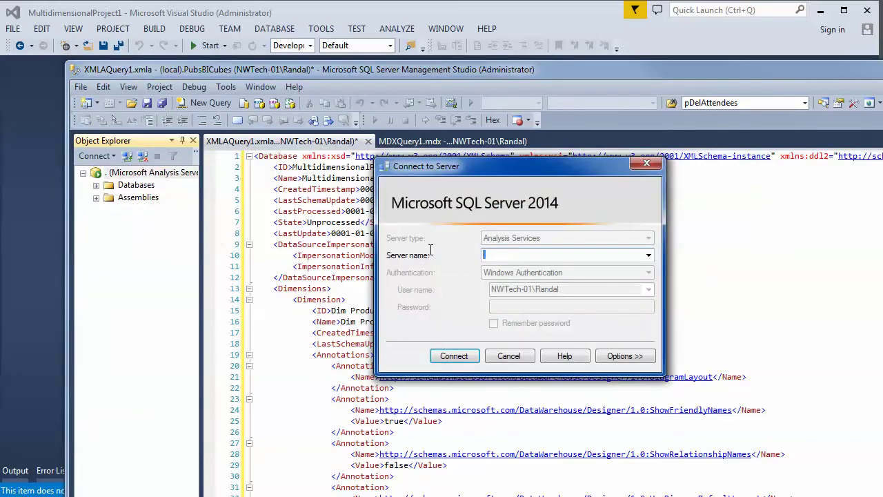
pyautogui.write('localhost')
pyautogui.press('BackSpace')
pyautogui.press('BackSpace')
pyautogui.press('BackSpace')
pyautogui.press('BackSpace')
pyautogui.press('BackSpace')
pyautogui.press('BackSpace')
pyautogui.press('BackSpace')
pyautogui.press('BackSpace')
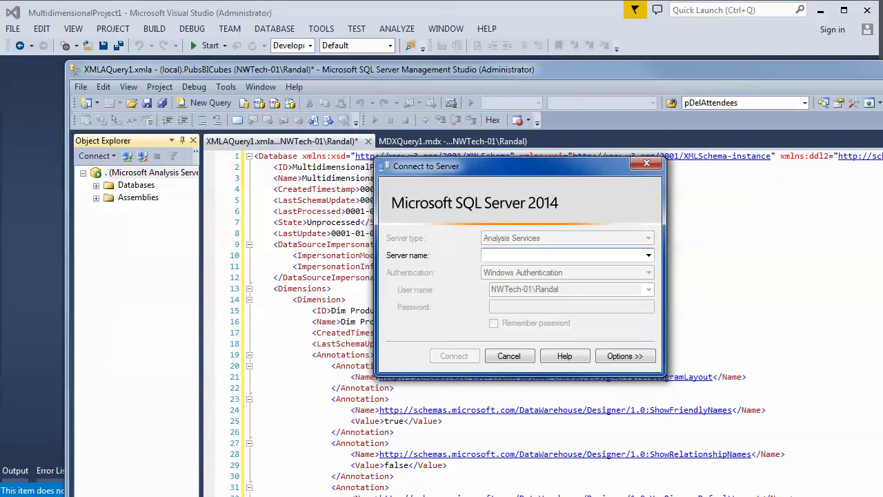
pyautogui.write('(local')
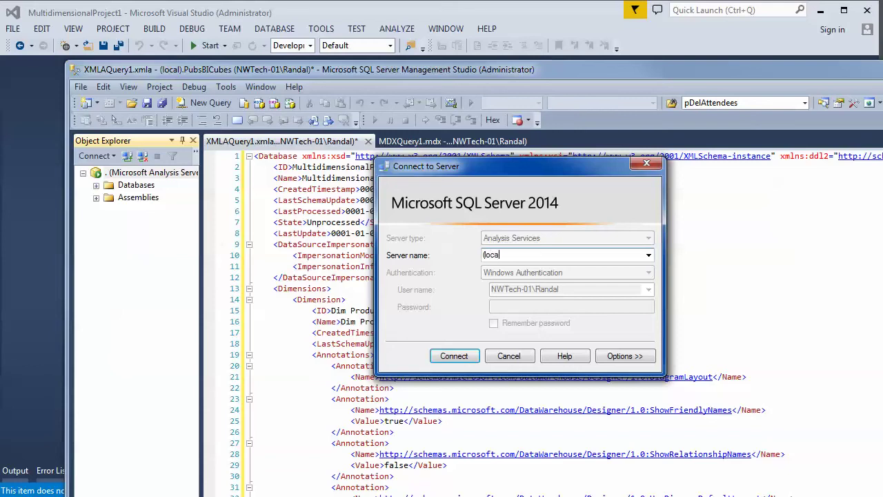
pyautogui.write(')')
pyautogui.press('BackSpace')
pyautogui.press('BackSpace')
pyautogui.press('BackSpace')
pyautogui.press('BackSpace')
pyautogui.press('BackSpace')
pyautogui.press('BackSpace')
pyautogui.press('BackSpace')
pyautogui.write('\\sql210')
pyautogui.write('4')
# - Try server names combining (local) or localhost with the sql2014 instance
pyautogui.press('BackSpace')
pyautogui.press('BackSpace')
pyautogui.press('BackSpace')
pyautogui.write('012')
pyautogui.press('BackSpace')
pyautogui.write('4')
pyautogui.moveTo(488, 255); pyautogui.dragTo(477, 258)
pyautogui.write('localhos')
pyautogui.press('BackSpace')
pyautogui.press('BackSpace')
pyautogui.press('BackSpace')
pyautogui.press('BackSpace')
pyautogui.press('BackSpace')
pyautogui.press('BackSpace')
pyautogui.press('BackSpace')
pyautogui.press('BackSpace')
pyautogui.write('(local)')
pyautogui.press('BackSpace')
pyautogui.write(')')
pyautogui.press('Delete')
pyautogui.write('\\')
# - Replace the host with N252-10, then the laptop's machine name, dropping the \sql2014 instance
pyautogui.moveTo(542, 255); pyautogui.dragTo(509, 256)
pyautogui.click(497, 255)
pyautogui.moveTo(505, 256); pyautogui.dragTo(483, 255)
pyautogui.press('Home')
pyautogui.press('Delete')
pyautogui.press('Delete')
pyautogui.press('Delete')
pyautogui.press('Delete')
pyautogui.press('Delete')
pyautogui.press('Delete')
pyautogui.press('Delete')
pyautogui.write('N252-10')
pyautogui.moveTo(513, 255); pyautogui.dragTo(485, 274)
pyautogui.moveTo(545, 254); pyautogui.dragTo(481, 257)
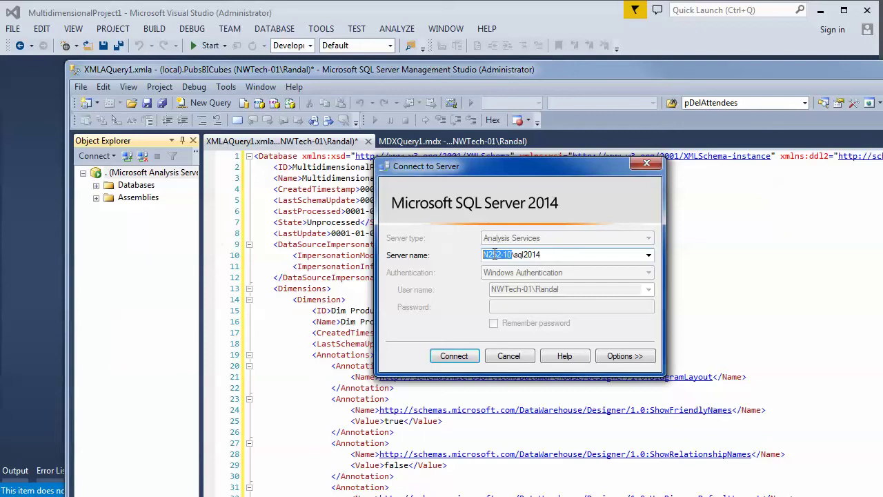
pyautogui.write('Randallaptop')
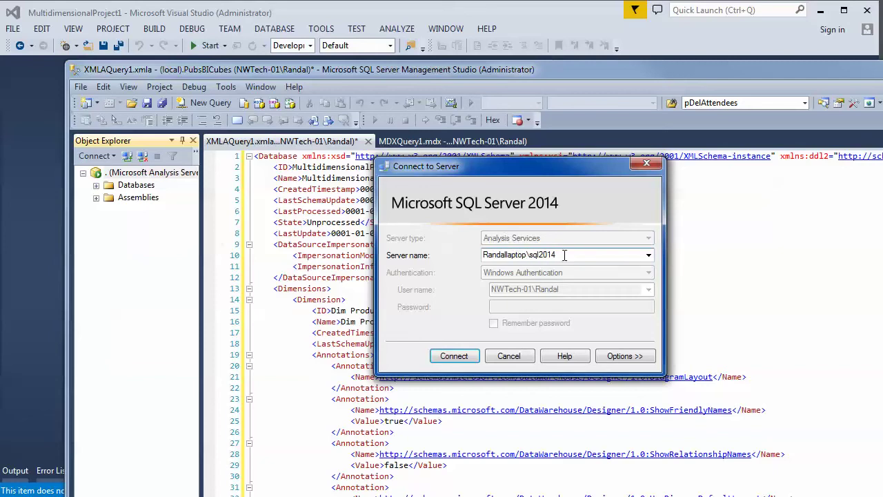
pyautogui.moveTo(576, 256); pyautogui.dragTo(525, 257)
pyautogui.press('Delete')
pyautogui.write('L')
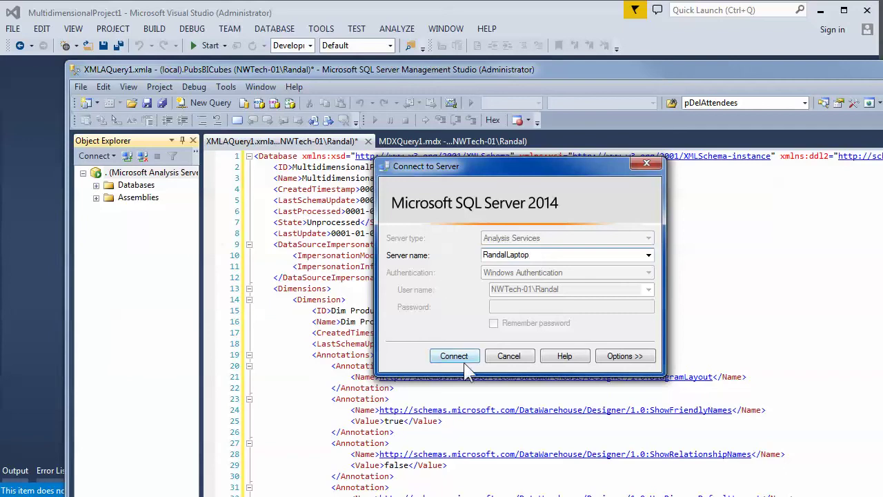
# - Cancel the connection and rename the deployment target database to Test, confirming with OK
pyautogui.click(509, 356)
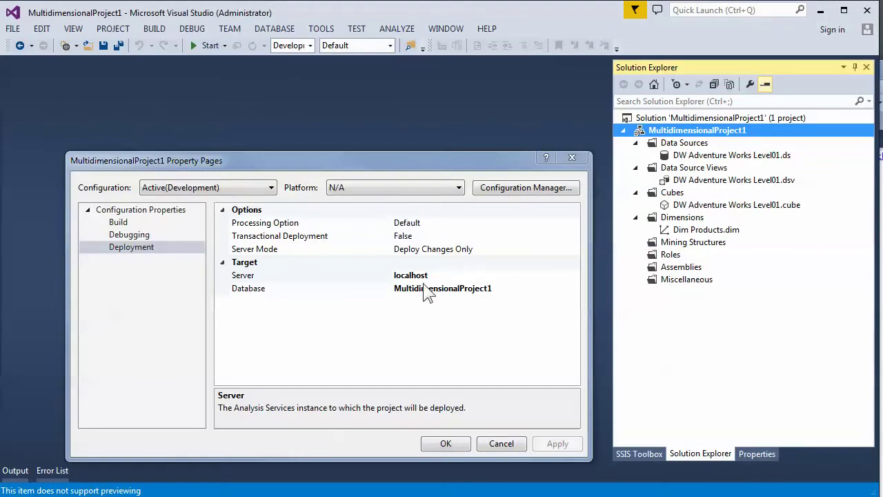
pyautogui.click(434, 275)
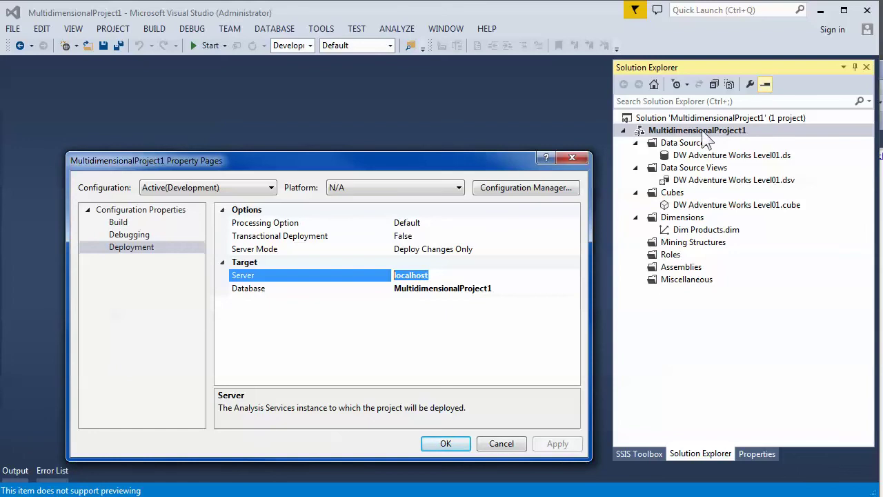
pyautogui.click(495, 288)
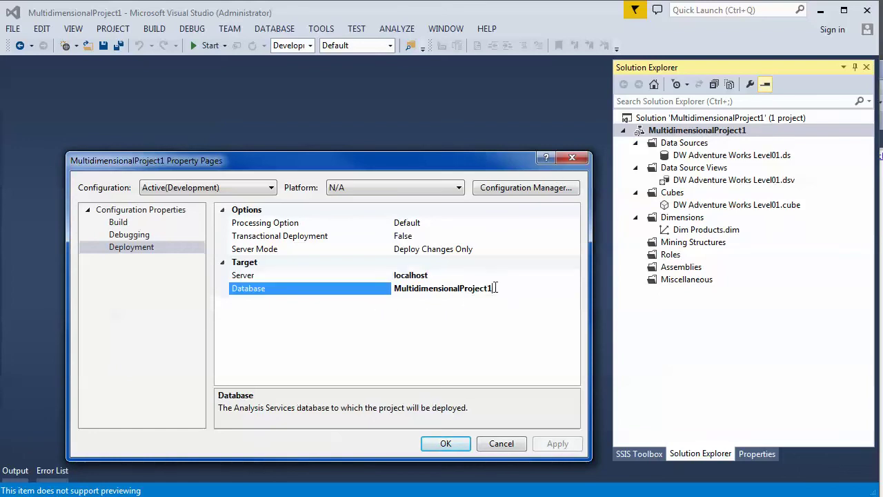
pyautogui.moveTo(510, 288); pyautogui.dragTo(379, 283)
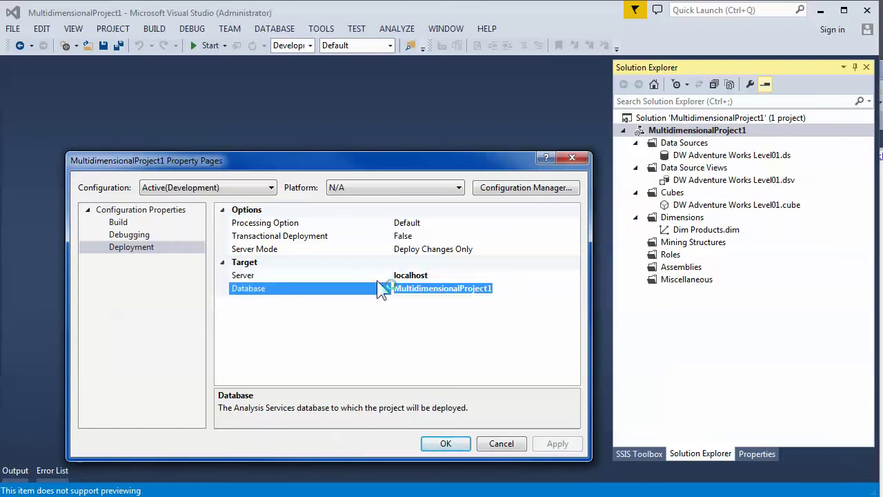
pyautogui.write('Test')
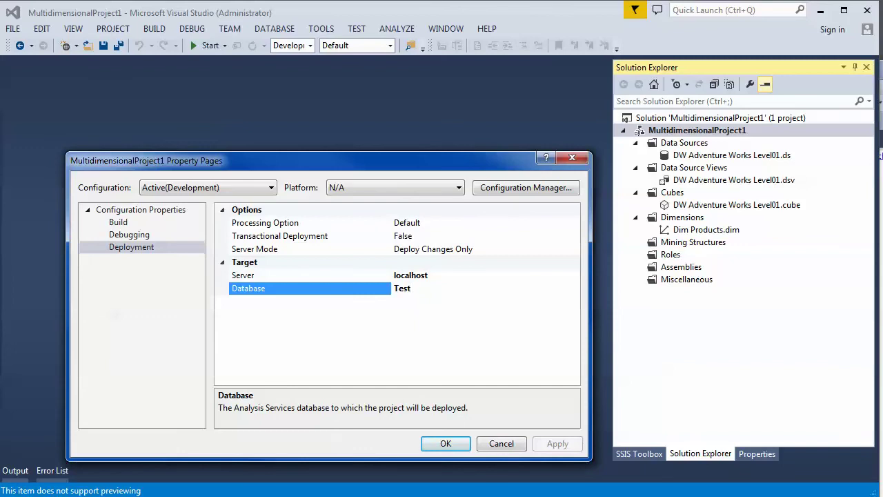
pyautogui.click(442, 445)
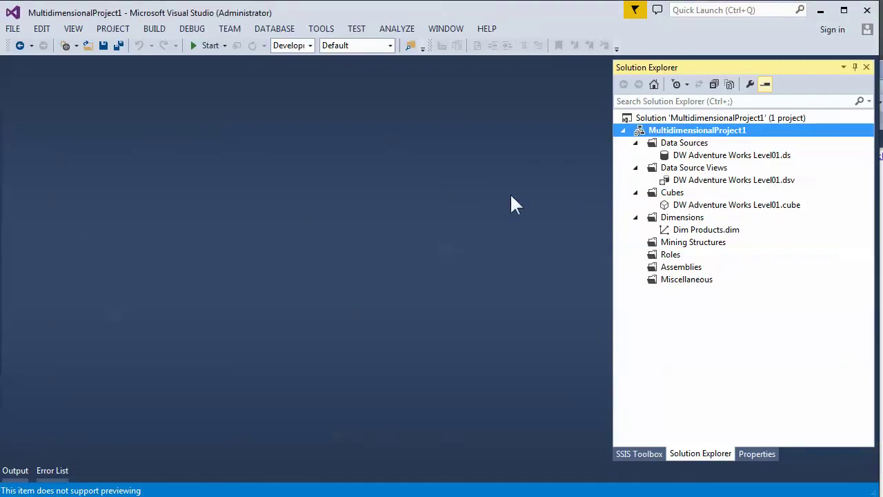
# - Deploy MultidimensionalProject1 to the Test database on localhost
pyautogui.rightClick(686, 128)
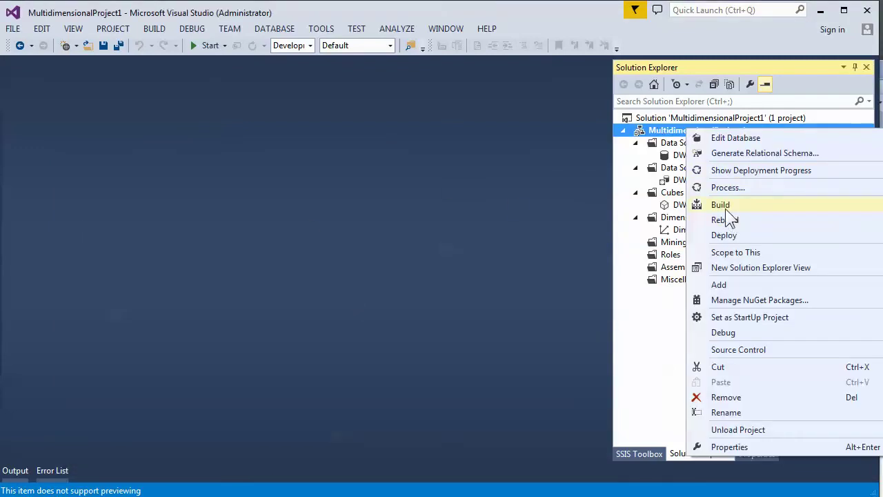
pyautogui.click(730, 234)
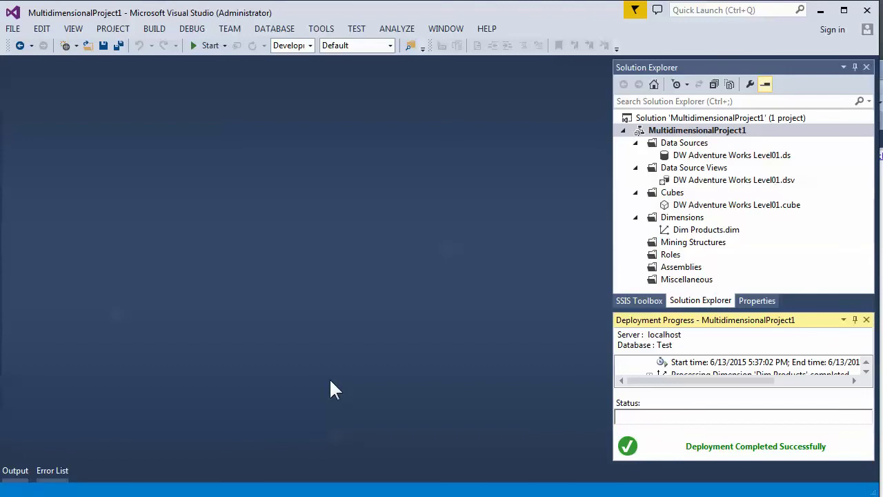
# - Delete the 205FinalCubes database, leaving Test, and expand Test's folders
pyautogui.click(149, 496)
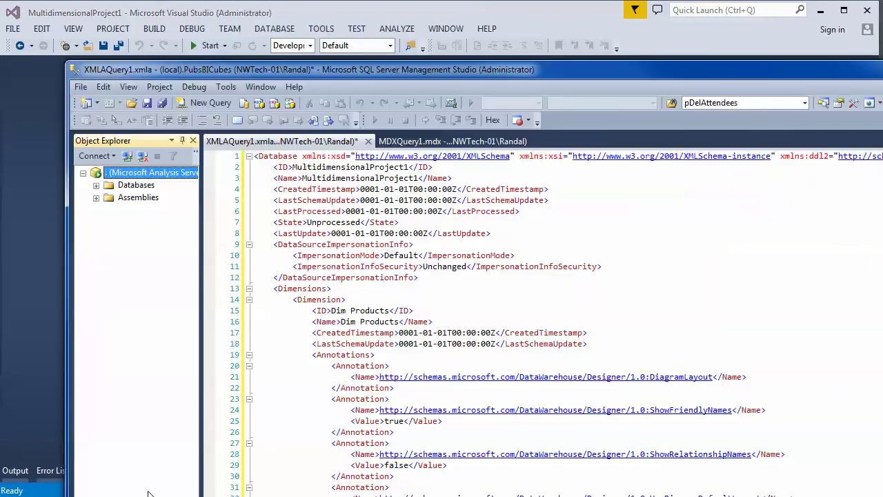
pyautogui.click(96, 185)
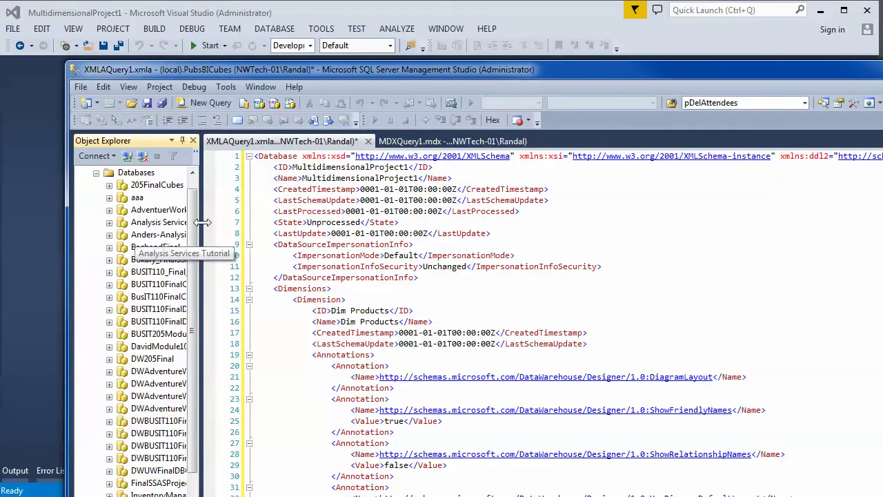
pyautogui.scroll(-2, 213, 248)
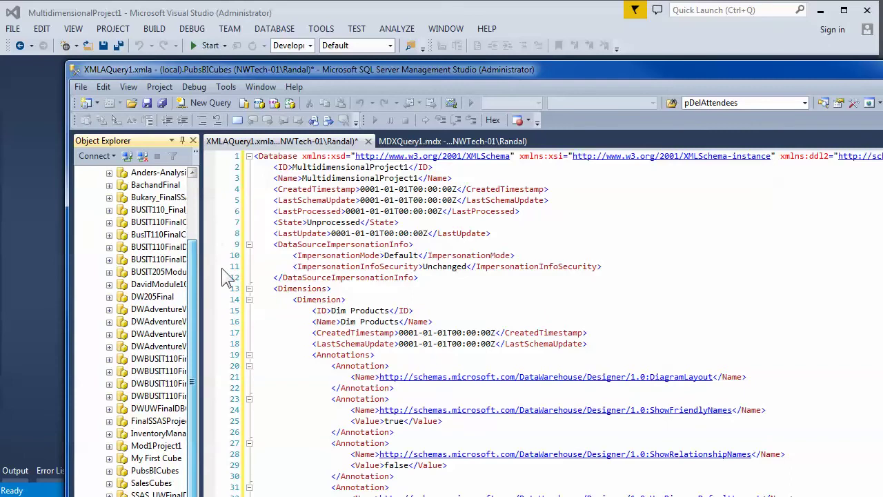
pyautogui.moveTo(202, 324); pyautogui.dragTo(411, 247)
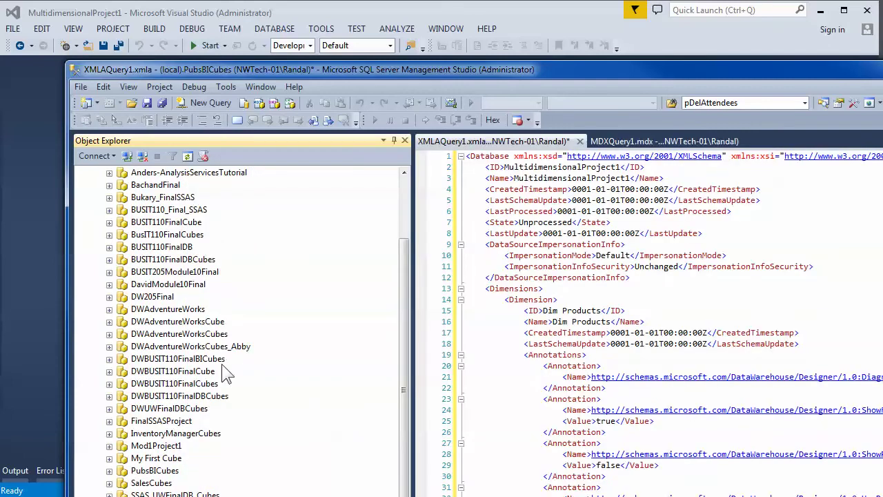
pyautogui.scroll(2, 145, 242)
pyautogui.click(141, 200)
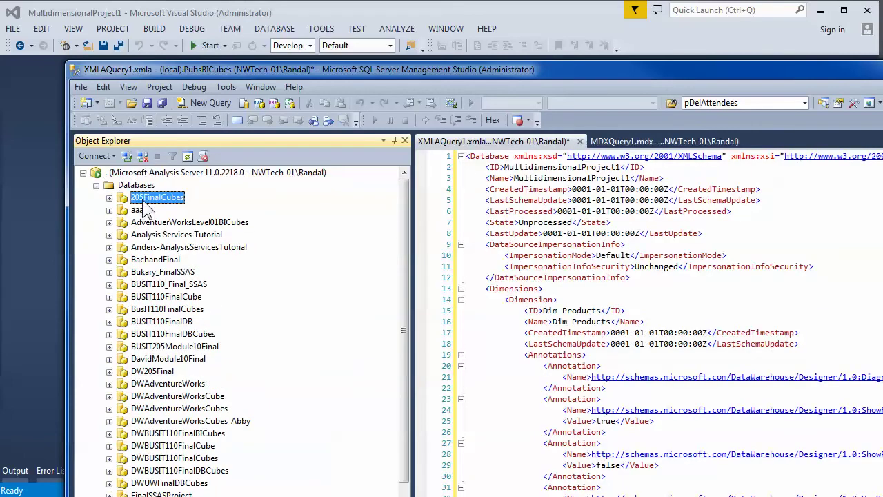
pyautogui.press('Delete')
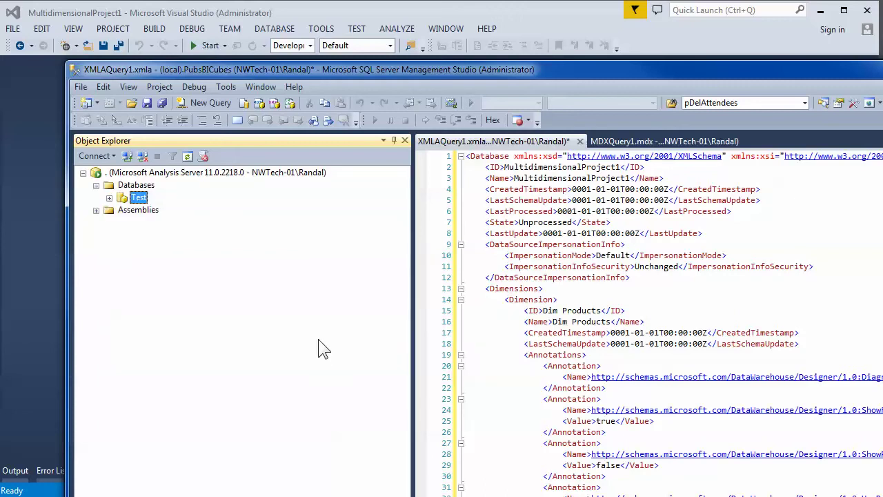
pyautogui.click(109, 198)
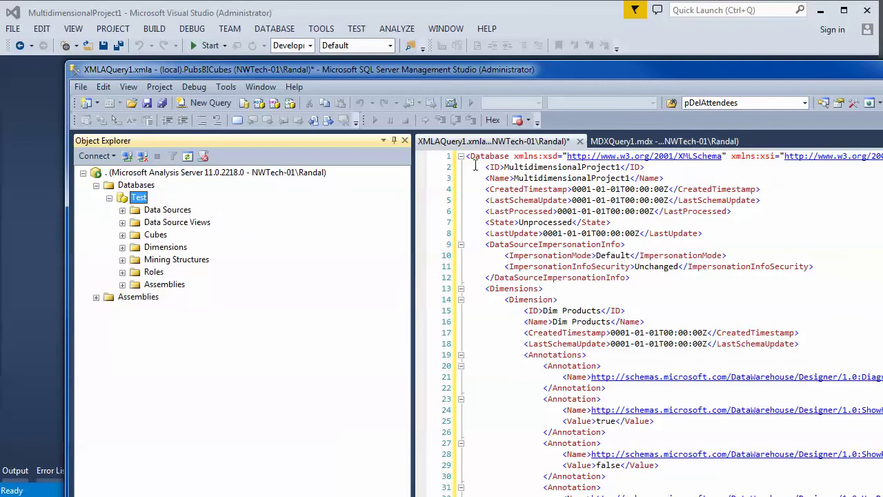
pyautogui.moveTo(474, 157); pyautogui.dragTo(486, 422)
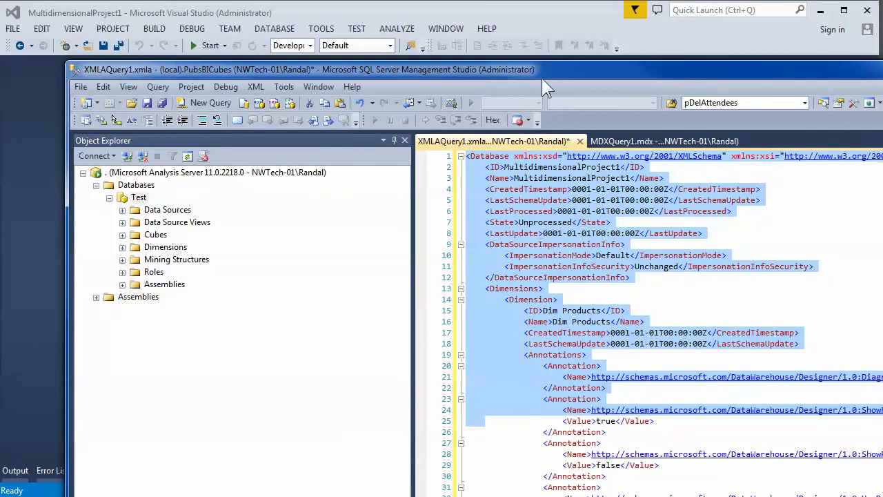
pyautogui.click(279, 495)
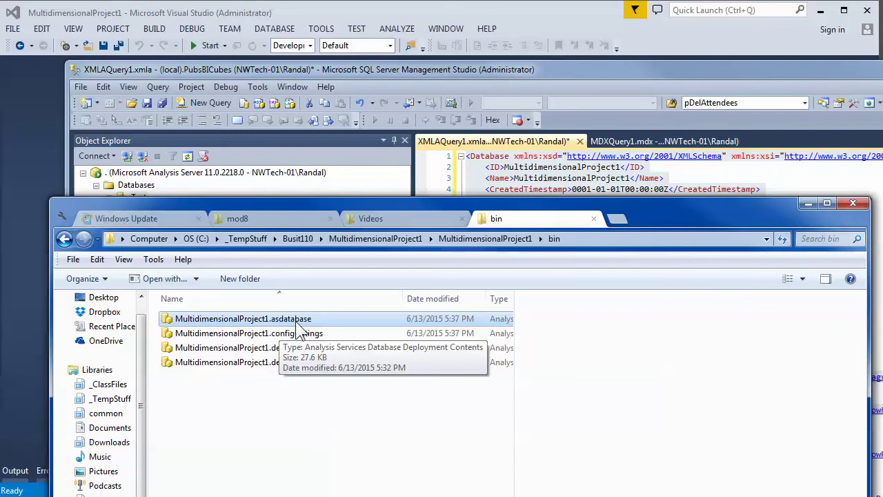
pyautogui.click(725, 44)
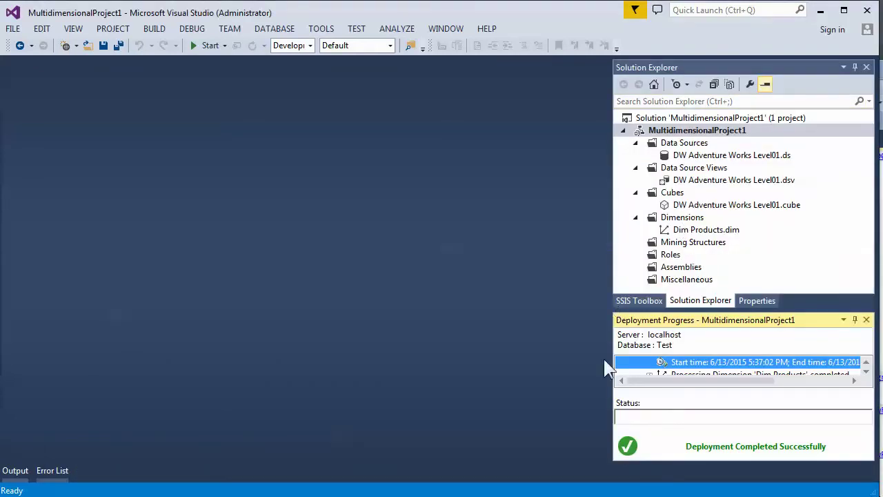
pyautogui.hotkey('alt', 'Tab')
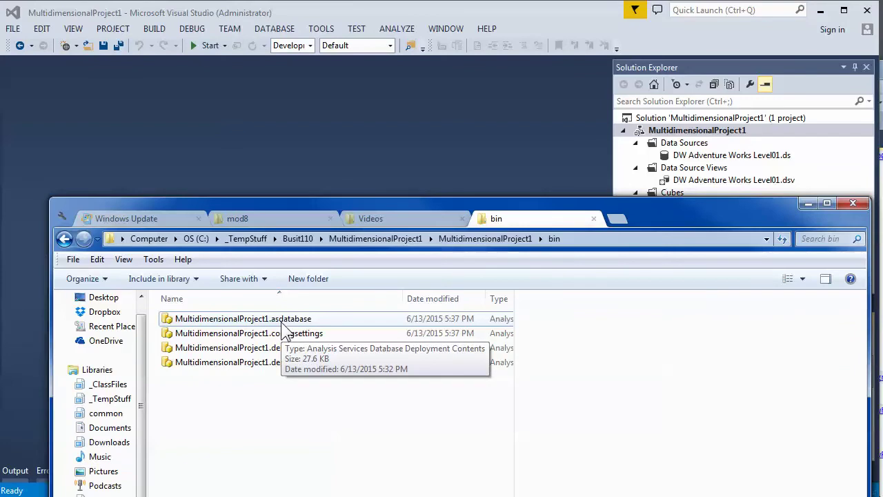
pyautogui.hotkey('alt', 'Tab')
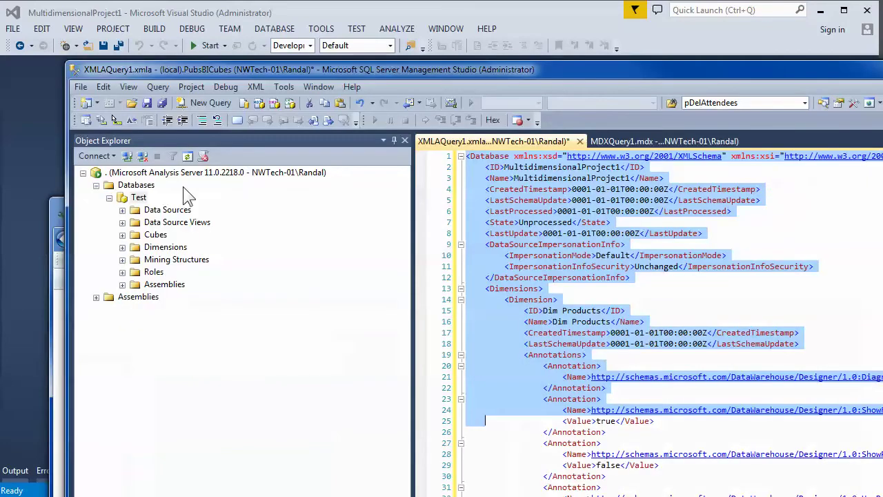
pyautogui.click(138, 198)
pyautogui.press('F2')
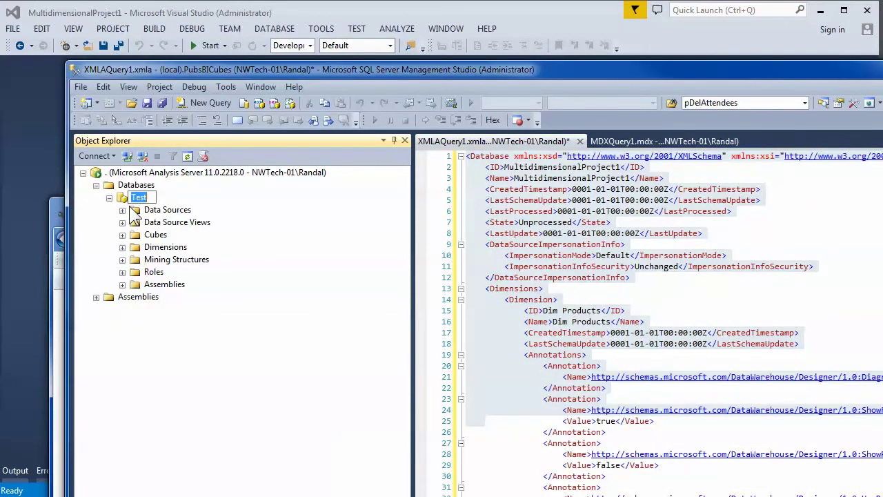
pyautogui.press('Escape')
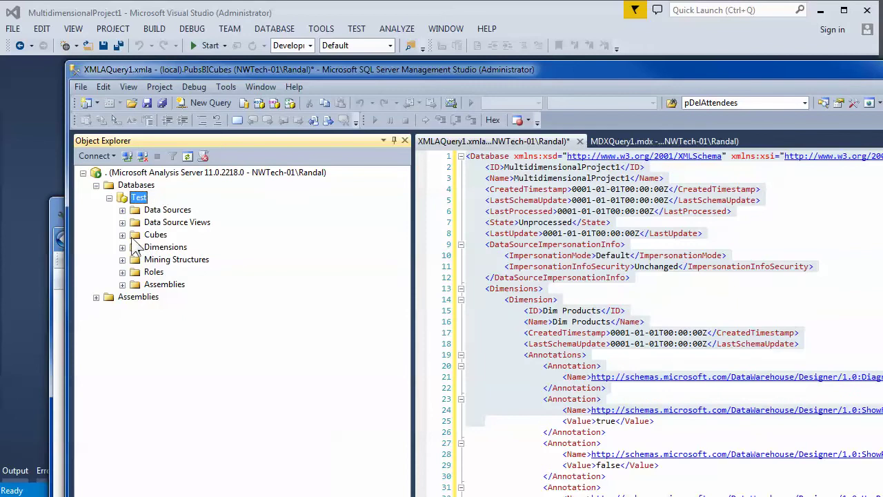
# - Browse the DW Adventure Works Level01 cube showing Order Qty broken down by Product
pyautogui.click(122, 234)
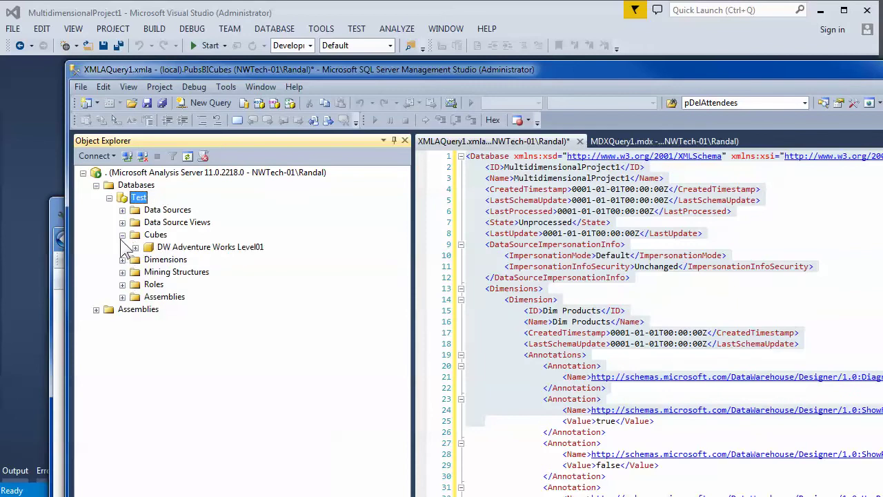
pyautogui.click(169, 247)
pyautogui.rightClick(169, 249)
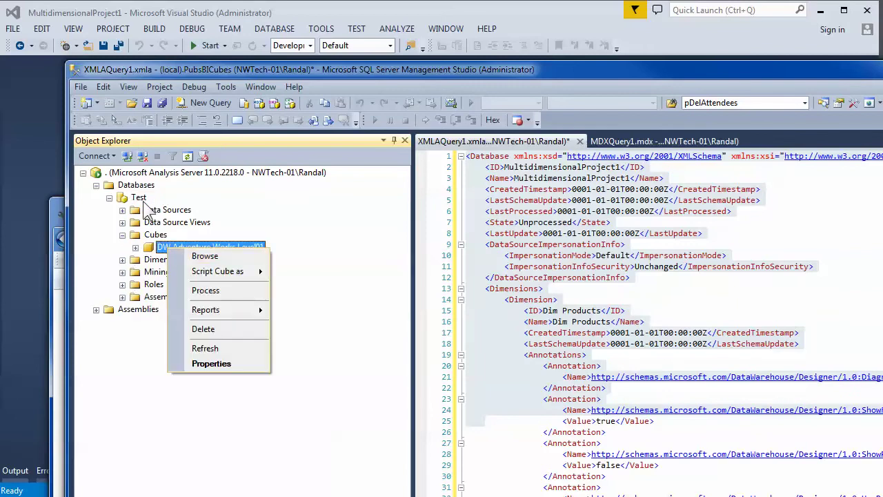
pyautogui.click(206, 256)
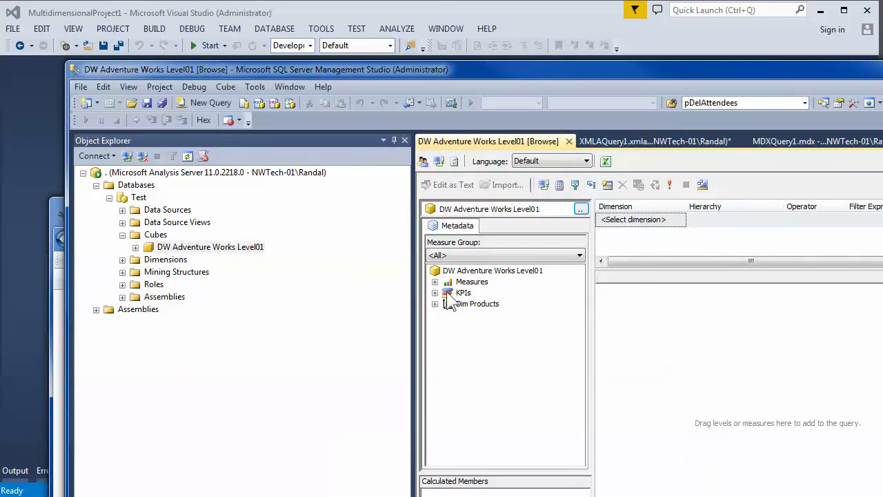
pyautogui.click(434, 282)
pyautogui.click(448, 292)
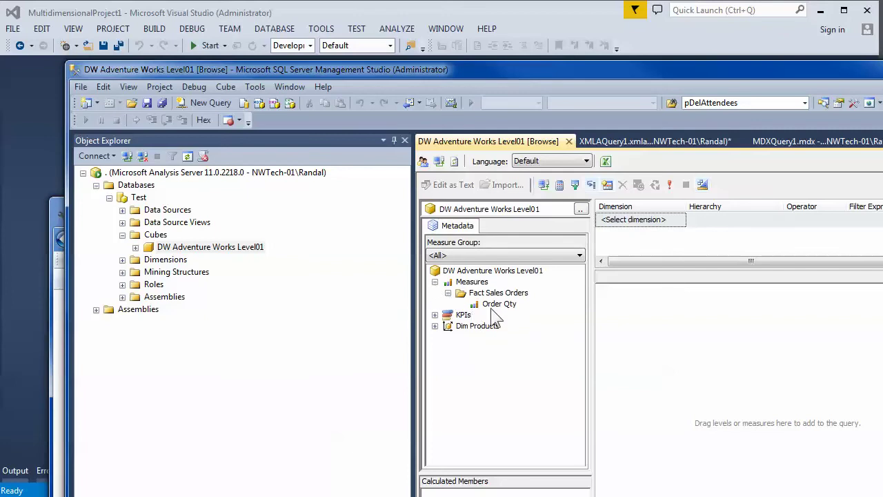
pyautogui.moveTo(499, 304); pyautogui.dragTo(601, 330)
pyautogui.click(434, 326)
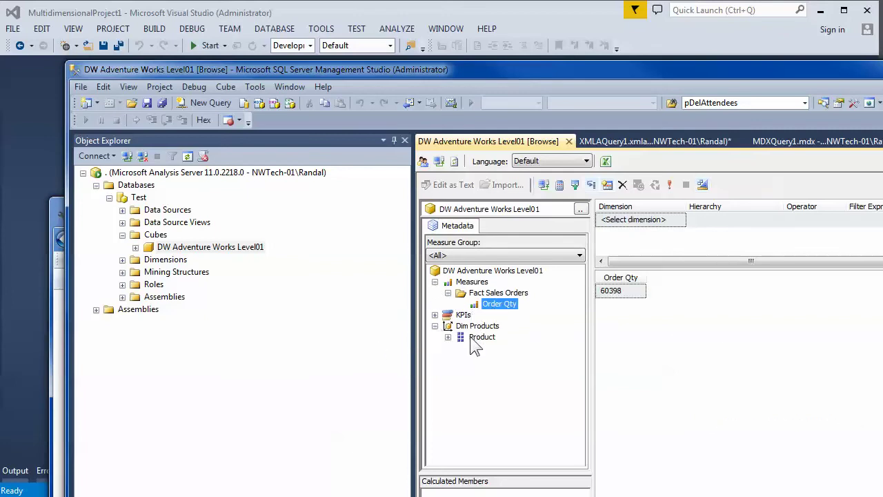
pyautogui.moveTo(482, 336); pyautogui.dragTo(645, 319)
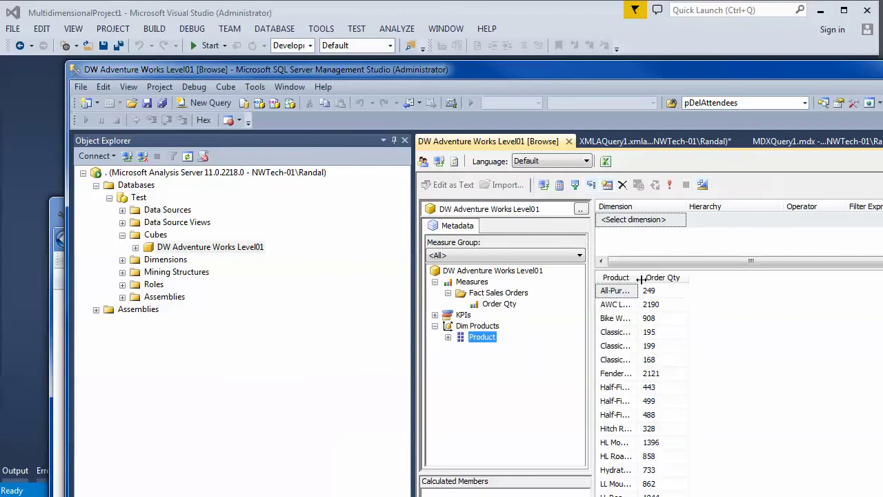
pyautogui.moveTo(639, 277); pyautogui.dragTo(664, 277)
# - Close the cube browser, XMLAQuery1.xmla without saving and MDXQuery1.mdx, then return to Visual Studio
pyautogui.click(570, 142)
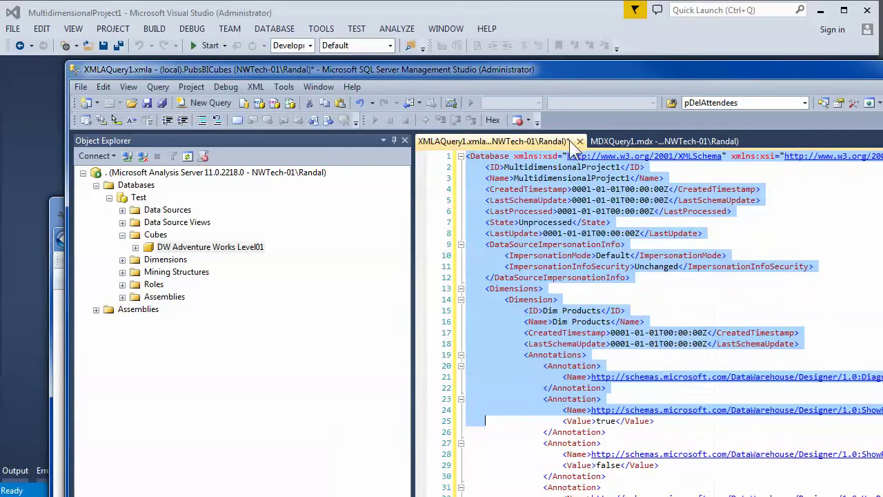
pyautogui.click(581, 141)
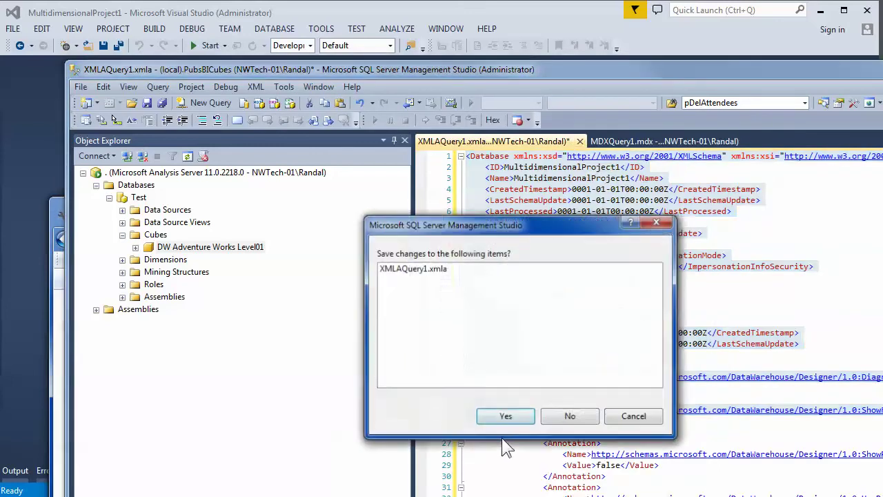
pyautogui.click(567, 415)
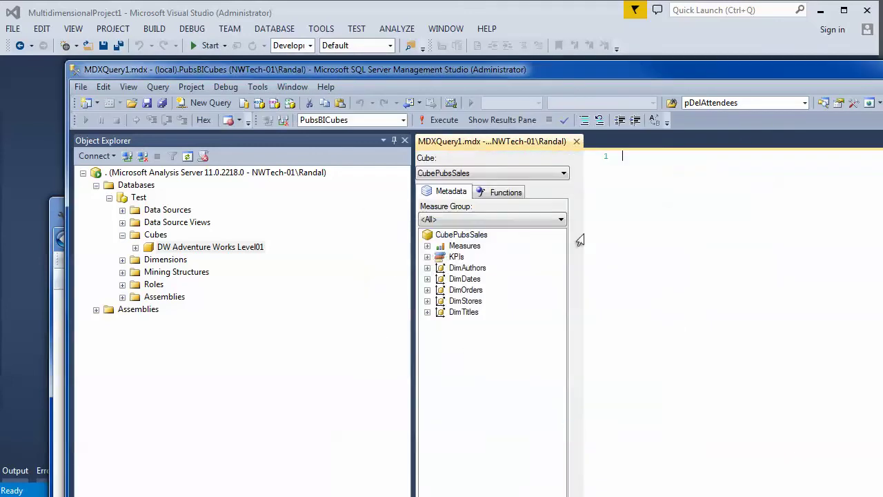
pyautogui.click(576, 141)
pyautogui.click(752, 49)
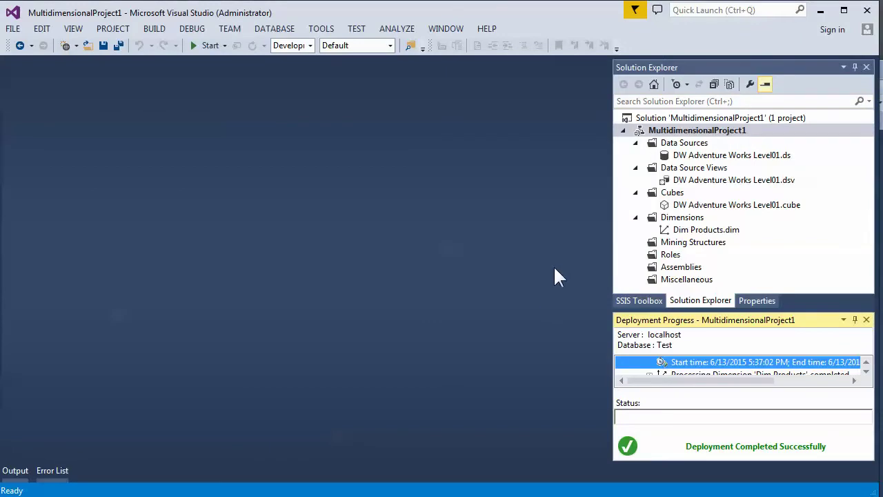
# - In the project's Property Pages, change the deployment Processing Option to Do Not Process
pyautogui.rightClick(675, 132)
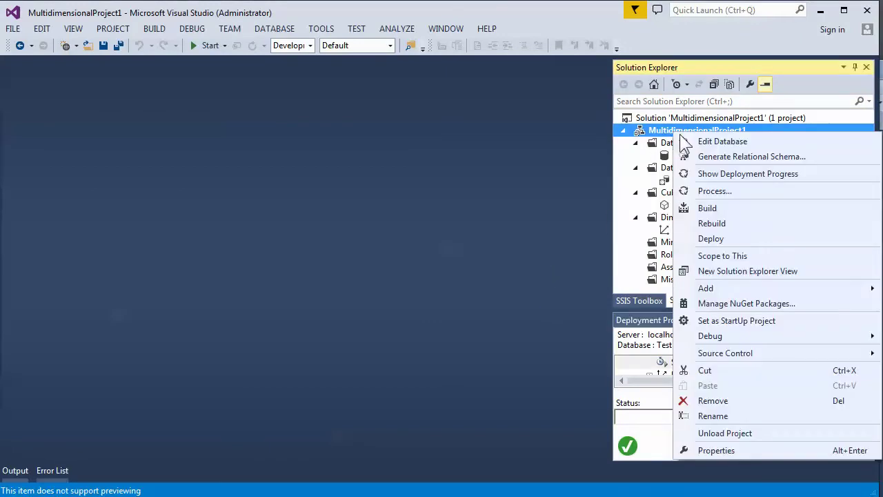
pyautogui.click(716, 450)
pyautogui.click(459, 222)
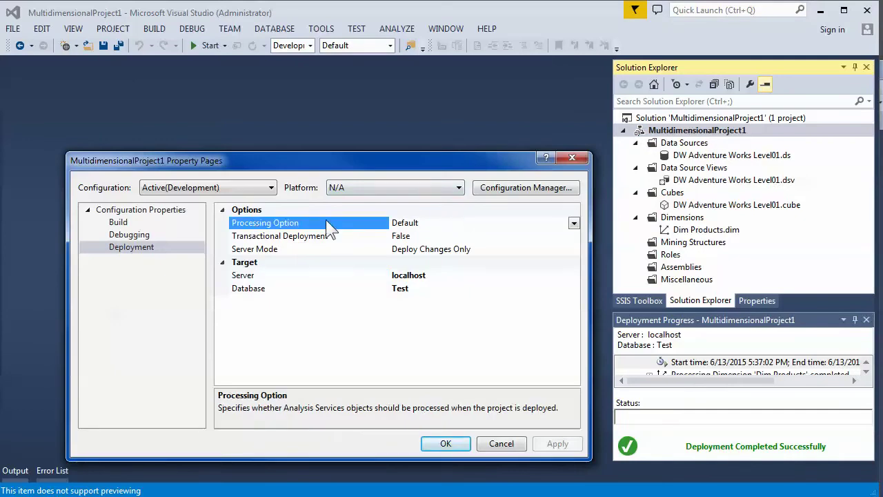
pyautogui.click(574, 223)
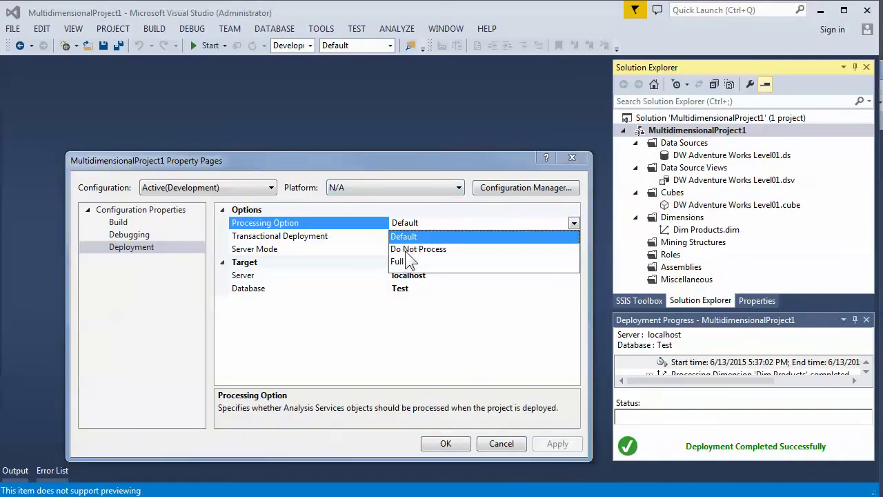
pyautogui.click(407, 250)
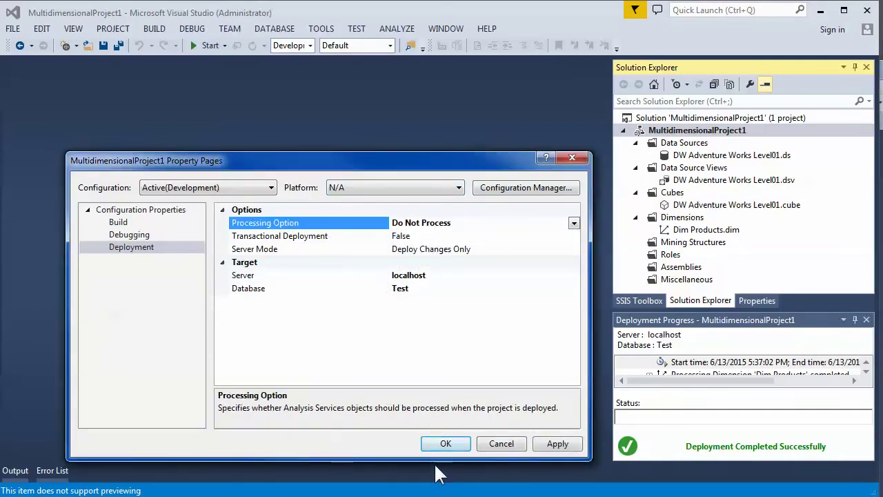
pyautogui.click(449, 443)
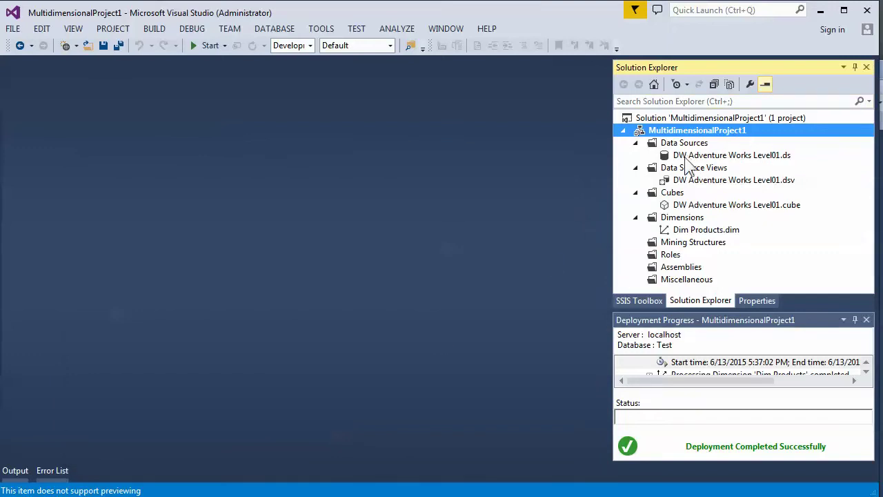
# - Delete the Test database from Object Explorer in SSMS, then switch back to Visual Studio
pyautogui.hotkey('alt', 'Tab')
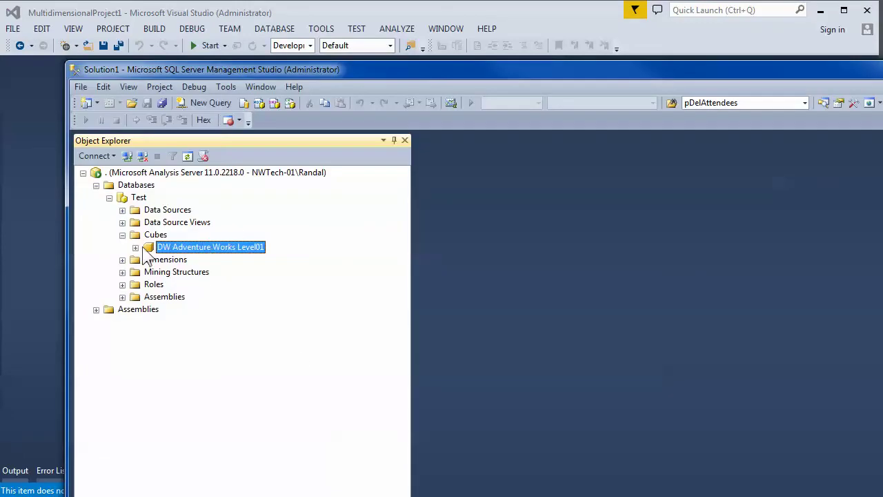
pyautogui.click(136, 198)
pyautogui.rightClick(141, 211)
pyautogui.press('Escape')
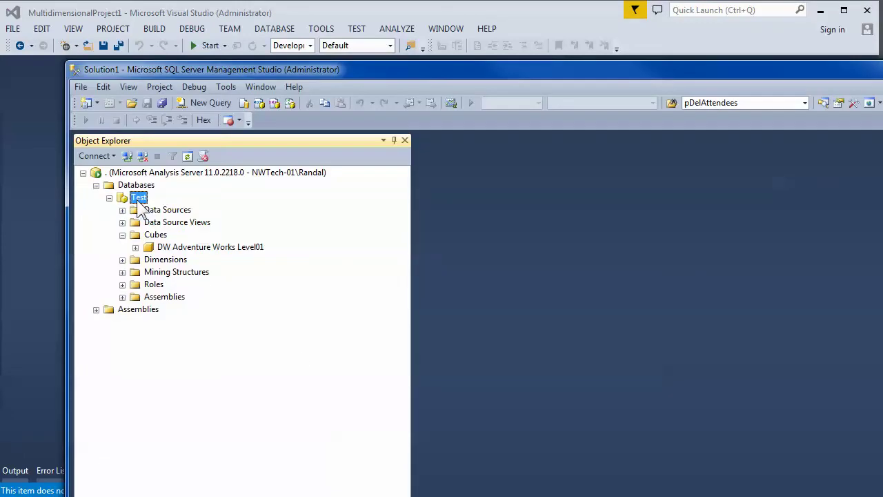
pyautogui.rightClick(141, 200)
pyautogui.click(177, 357)
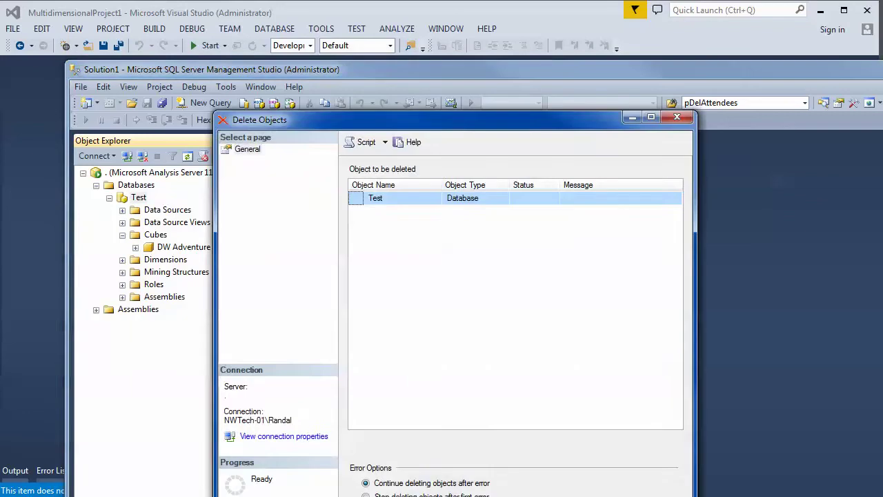
pyautogui.press('Return')
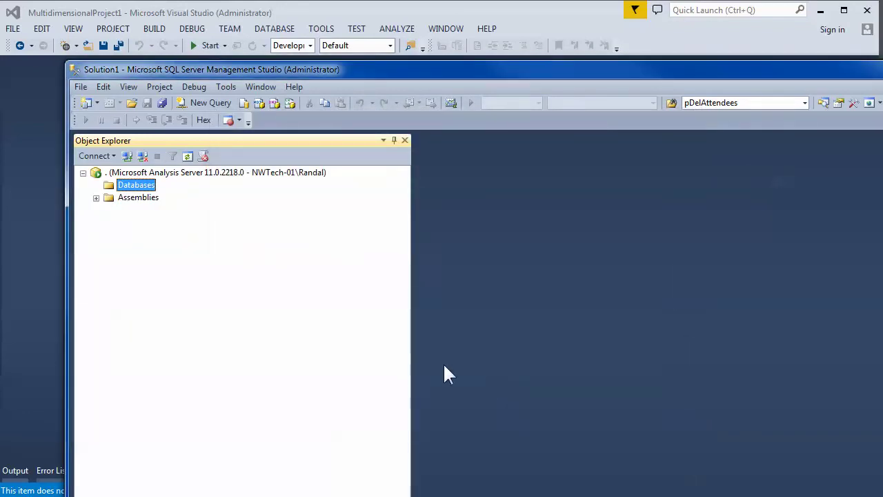
pyautogui.hotkey('alt', 'Tab')
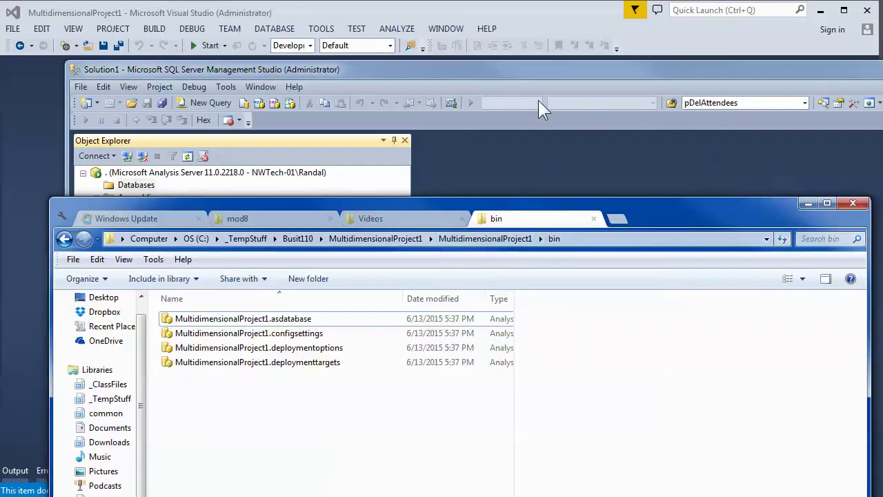
pyautogui.click(517, 25)
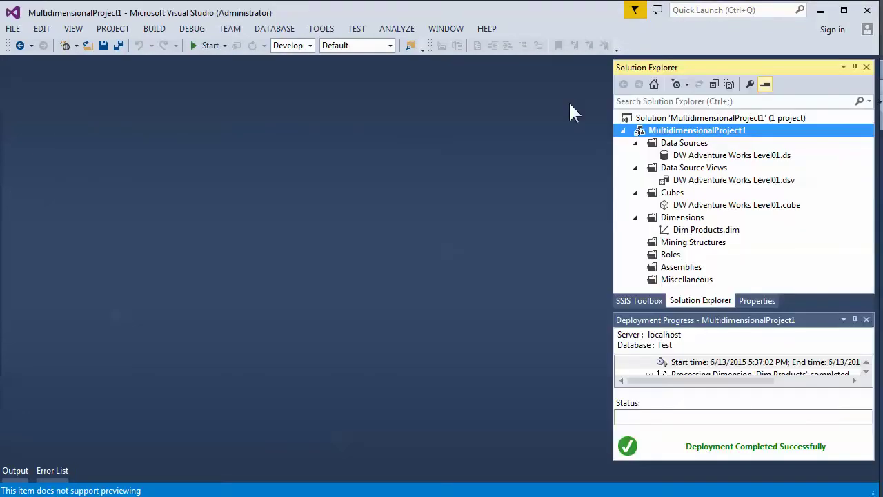
# - Deploy MultidimensionalProject1 and check the regenerated deployment files in the bin folder
pyautogui.rightClick(662, 135)
pyautogui.click(696, 239)
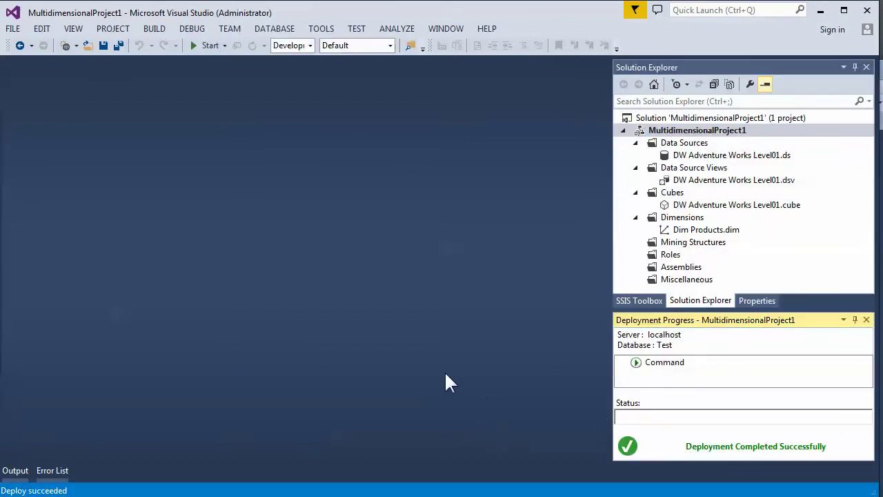
pyautogui.hotkey('alt', 'Tab')
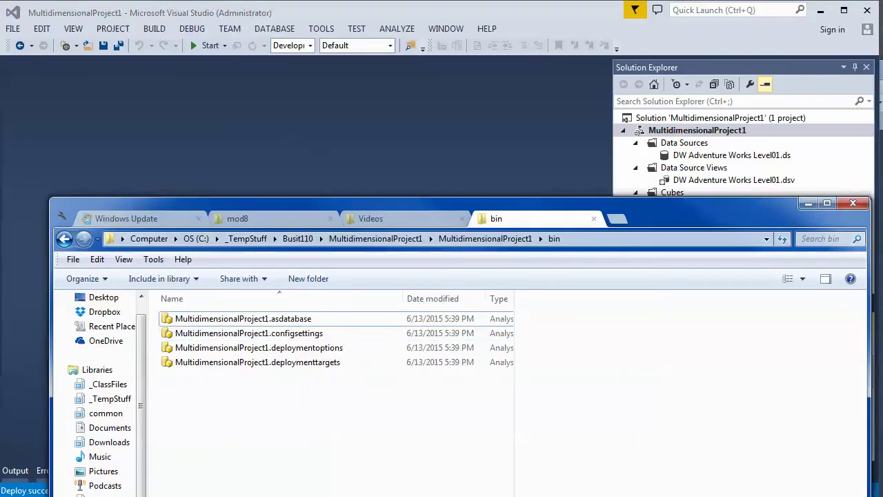
# - In SSMS, refresh Databases, expand Test and attempt to browse the unprocessed DW Adventure Works Level01 cube
pyautogui.hotkey('alt', 'Tab')
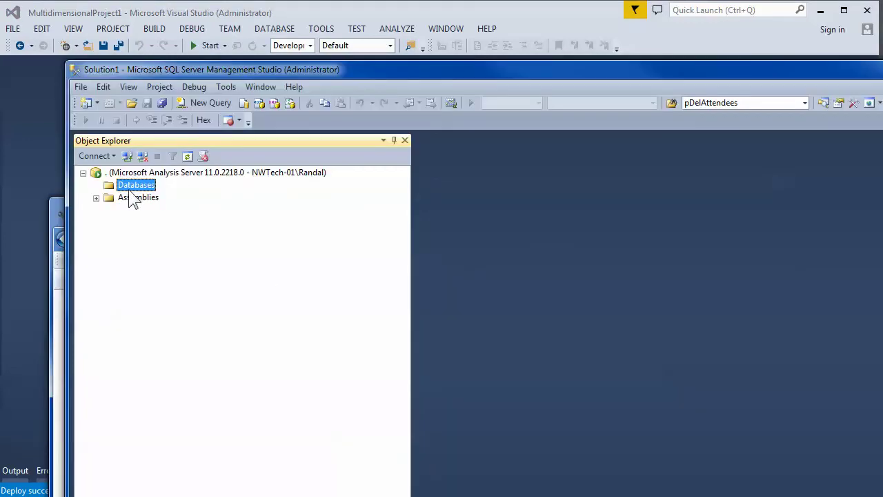
pyautogui.rightClick(130, 185)
pyautogui.click(172, 280)
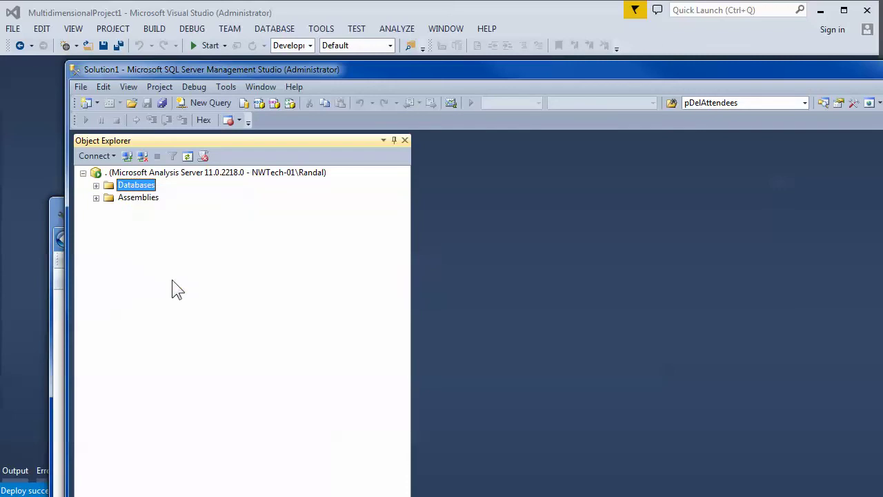
pyautogui.click(96, 185)
pyautogui.click(109, 197)
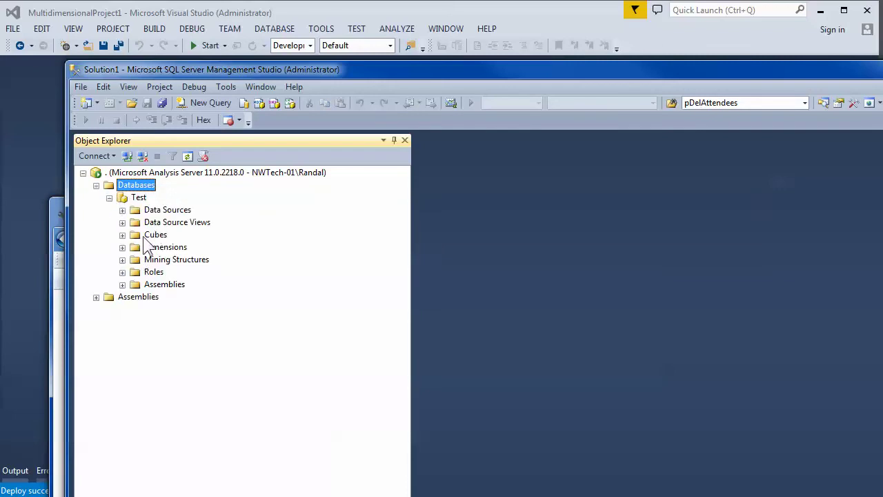
pyautogui.click(160, 248)
pyautogui.click(122, 247)
pyautogui.click(122, 234)
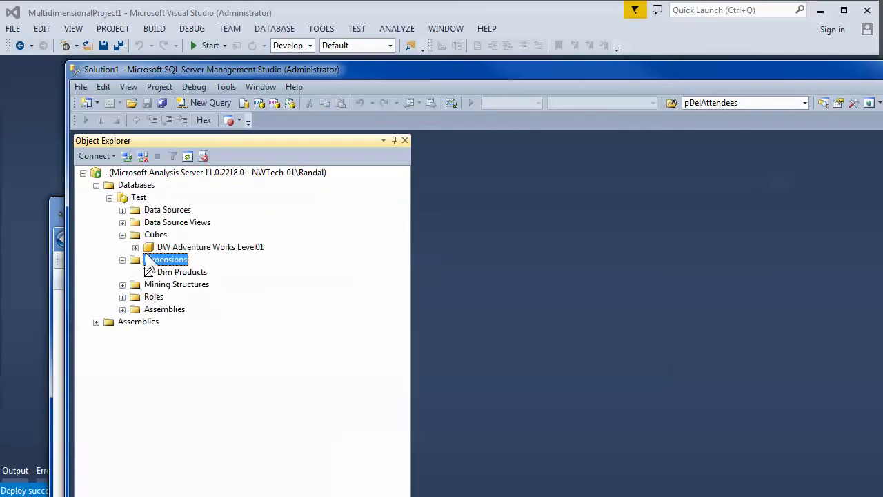
pyautogui.click(169, 247)
pyautogui.rightClick(163, 250)
pyautogui.click(194, 254)
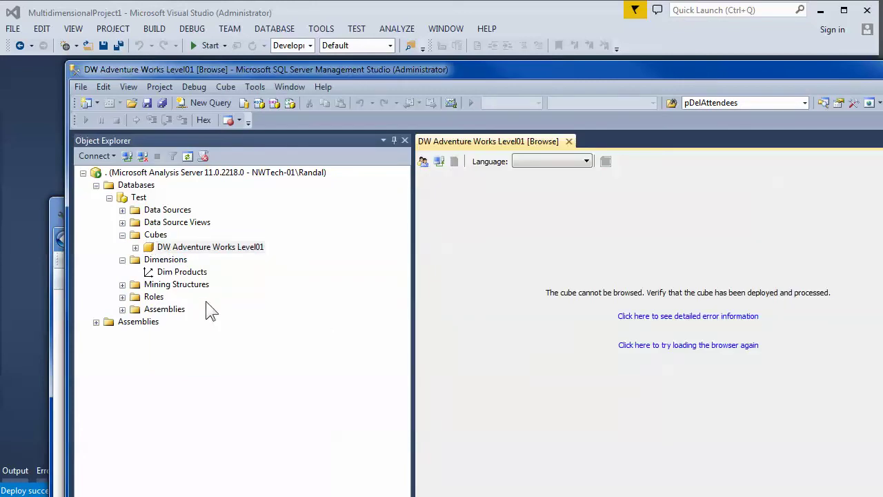
pyautogui.click(882, 67)
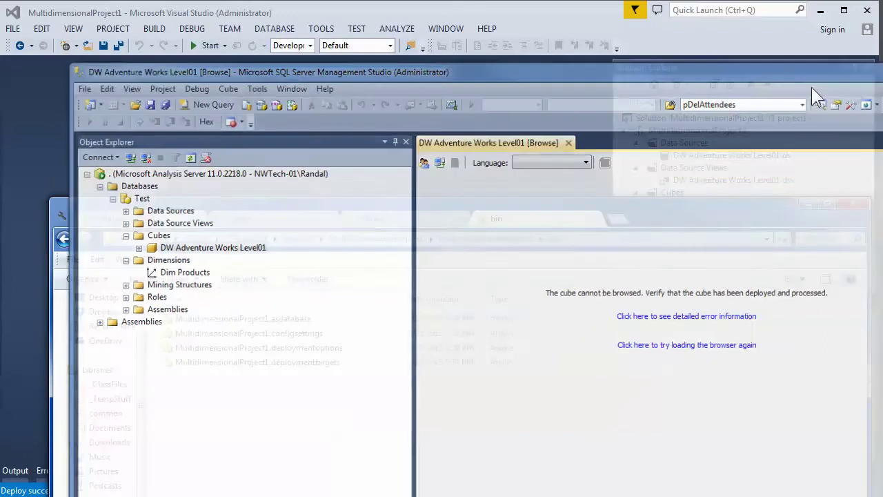
pyautogui.click(809, 205)
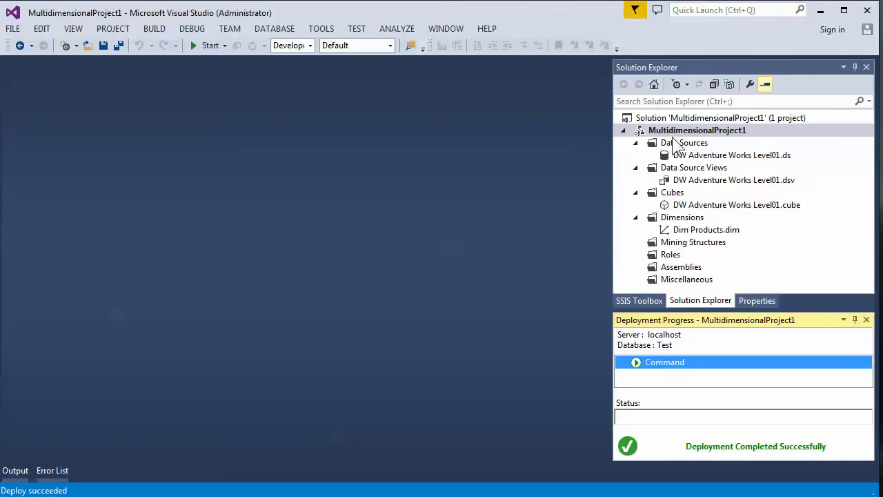
# - Open the data source view diagram and preview the DimProducts table's rows, then close the preview
pyautogui.doubleClick(680, 180)
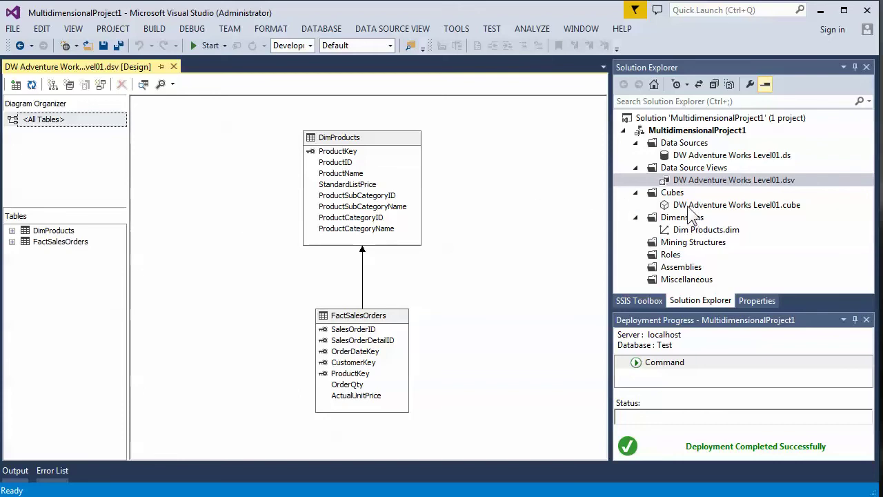
pyautogui.click(690, 231)
pyautogui.click(694, 205)
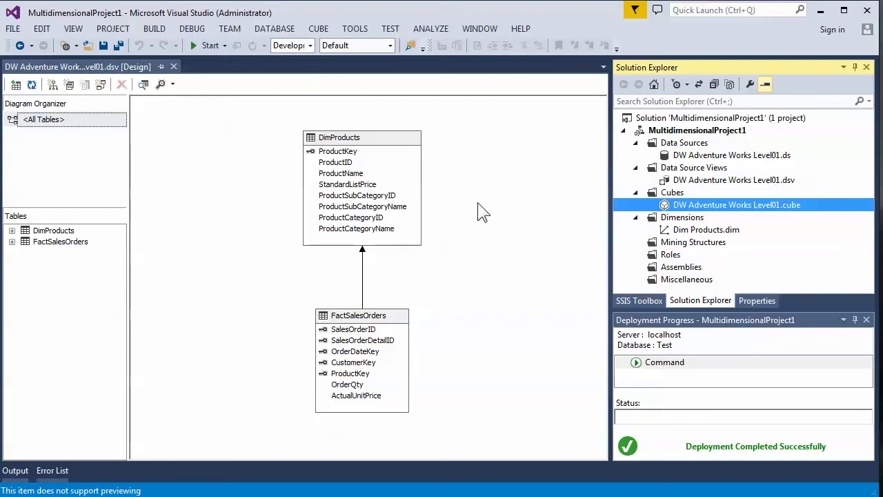
pyautogui.moveTo(294, 112); pyautogui.dragTo(483, 436)
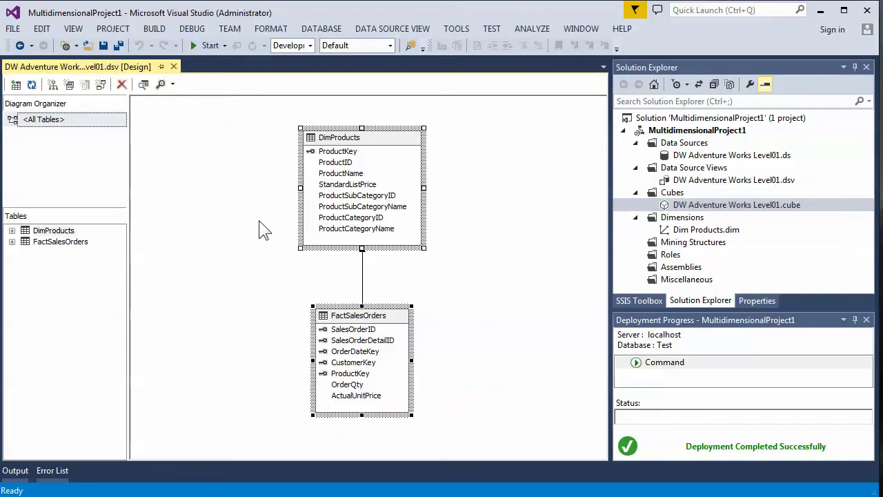
pyautogui.rightClick(384, 138)
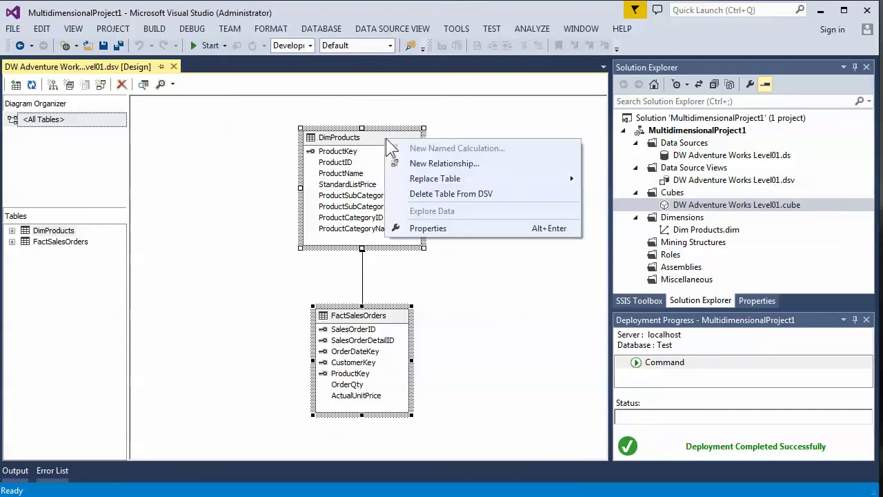
pyautogui.click(145, 178)
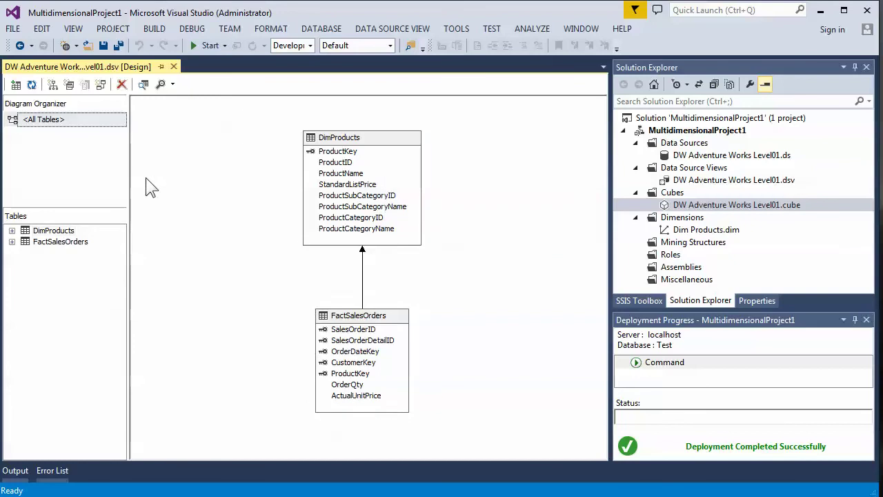
pyautogui.rightClick(366, 142)
pyautogui.click(419, 215)
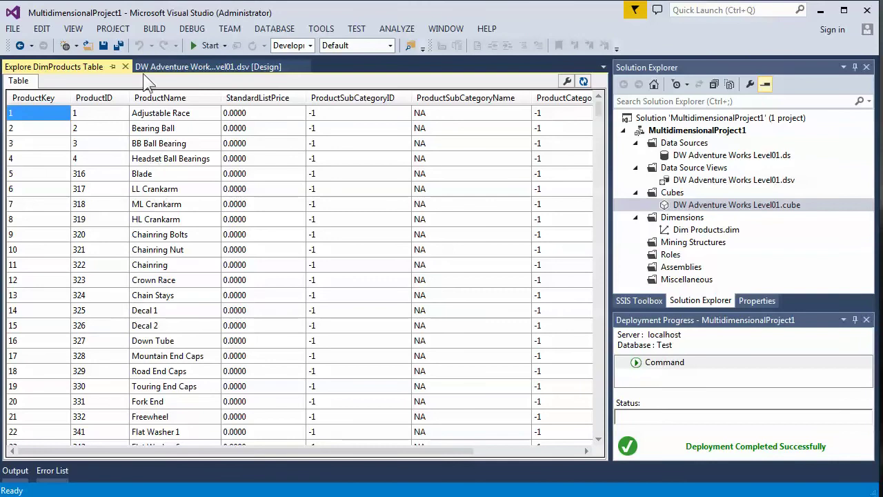
pyautogui.click(124, 67)
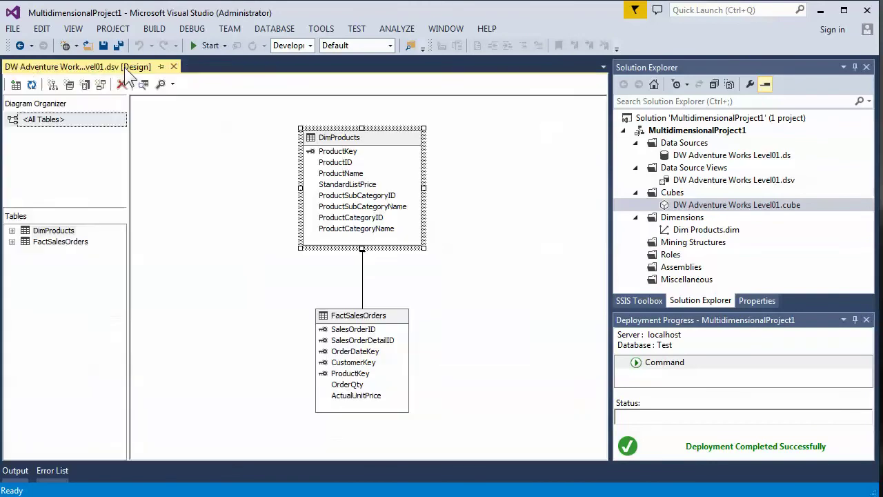
# - Preview sample rows of the FactSalesOrders table, then close the preview
pyautogui.rightClick(373, 315)
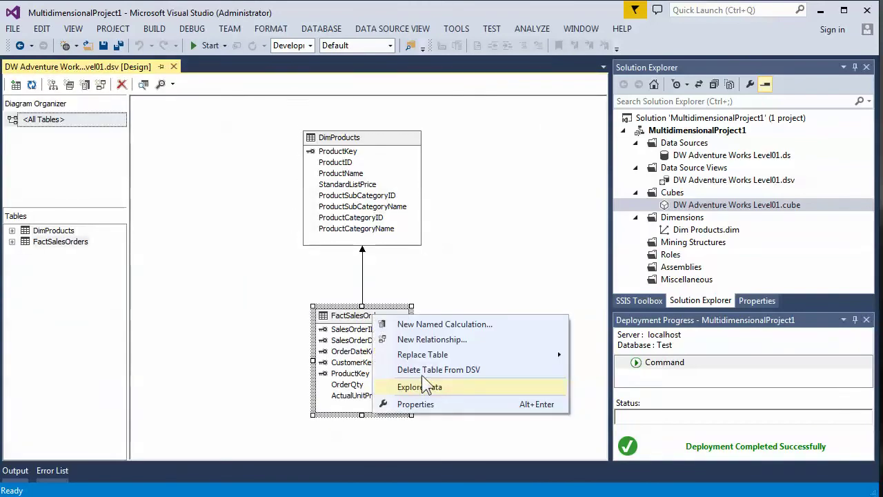
pyautogui.click(430, 391)
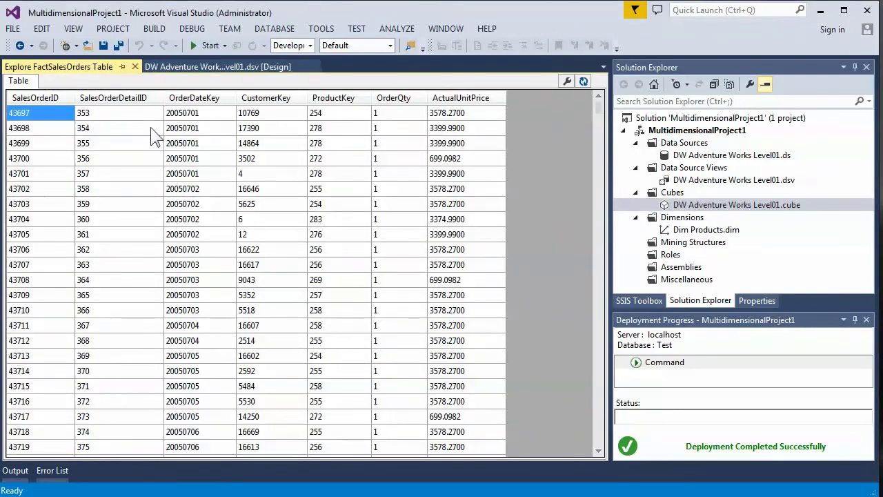
pyautogui.click(135, 66)
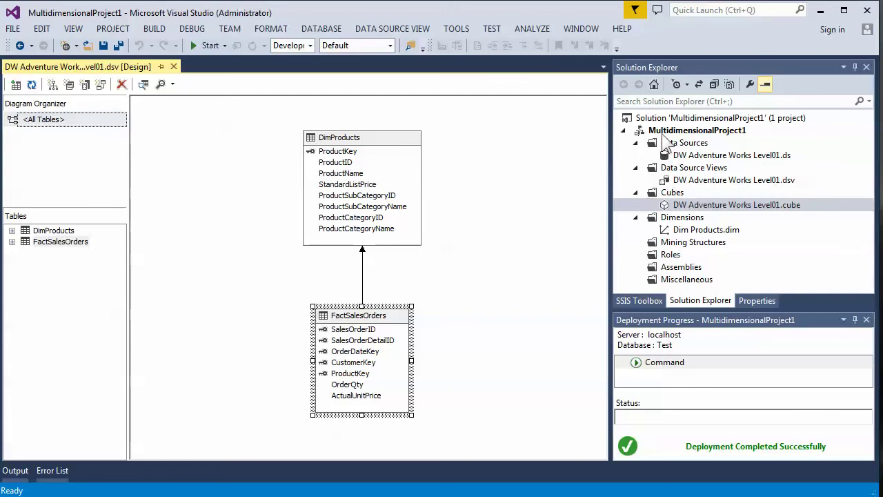
# - Run processing of the Test database from the project's Process dialog
pyautogui.rightClick(664, 130)
pyautogui.click(708, 191)
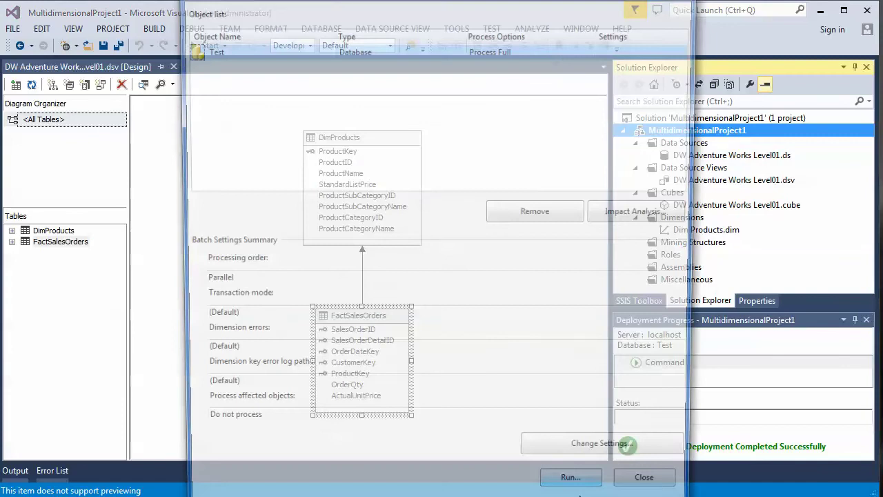
pyautogui.click(578, 483)
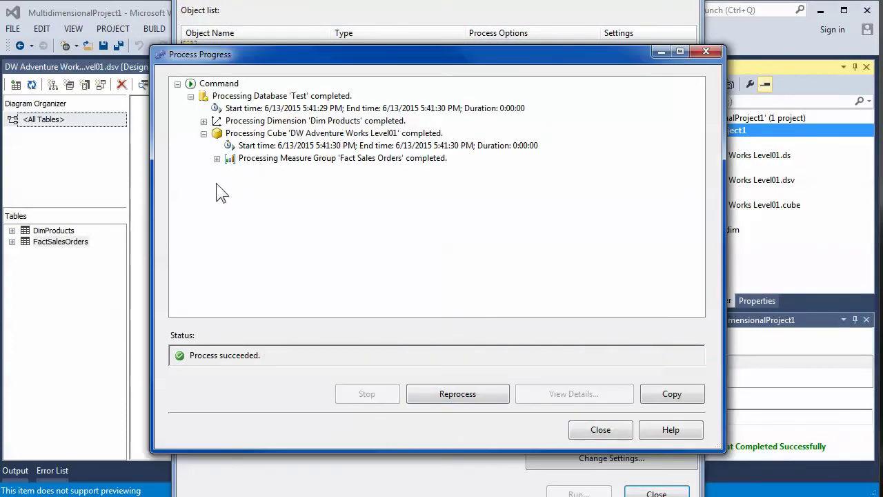
# - Inspect the Fact Sales Orders partition's SQL query reading 60398 rows, then close the processing dialogs
pyautogui.click(217, 158)
pyautogui.click(230, 183)
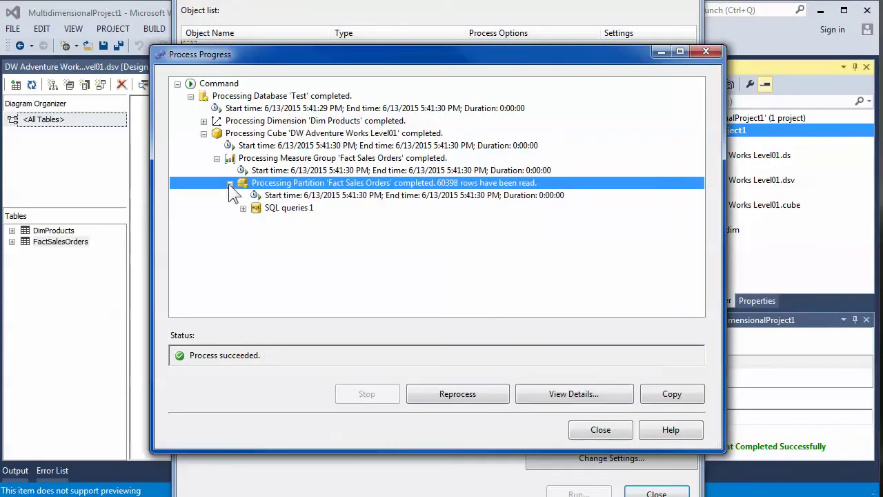
pyautogui.click(243, 208)
pyautogui.doubleClick(294, 218)
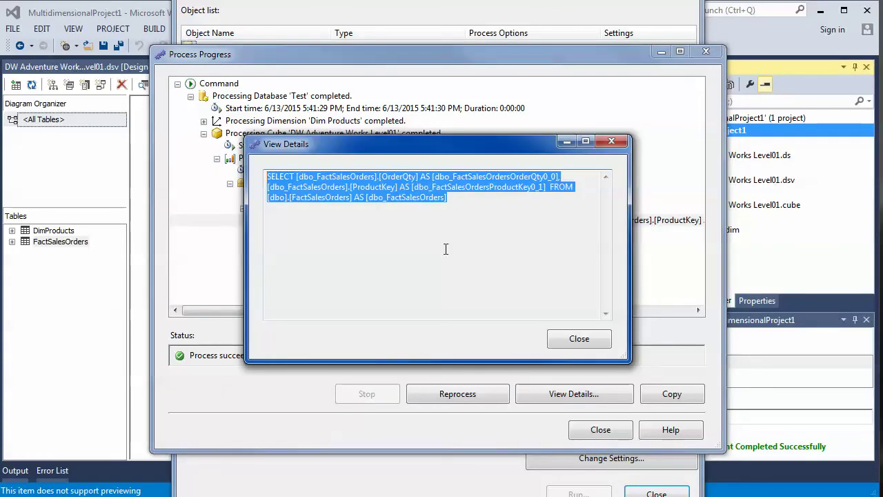
pyautogui.click(579, 339)
pyautogui.click(600, 429)
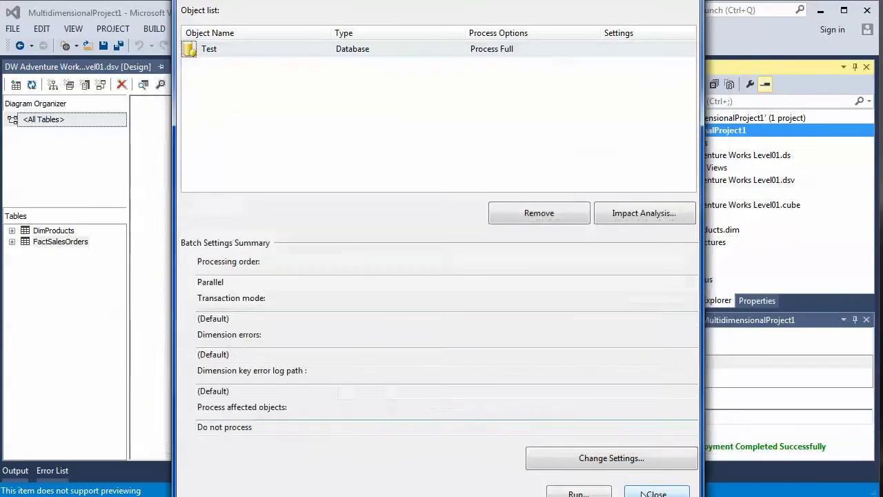
pyautogui.click(656, 493)
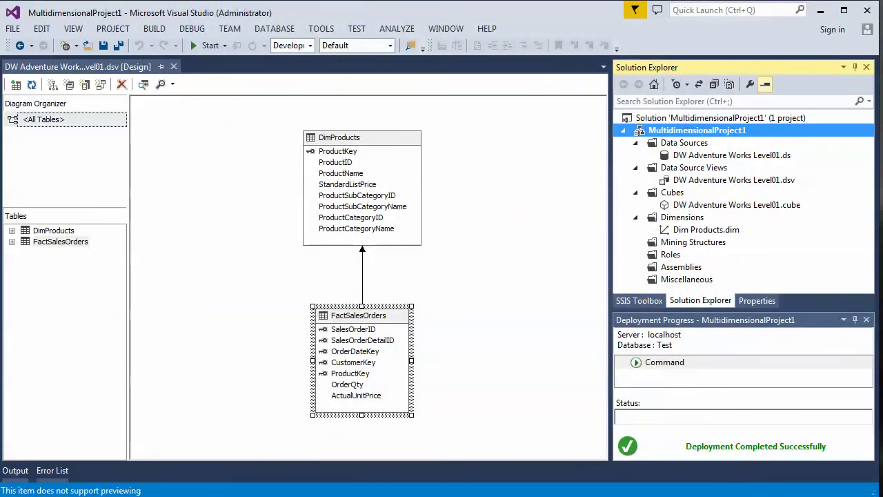
# - In SSMS, check the DW Adventure Works Level01 cube's properties to confirm it is processed
pyautogui.hotkey('alt', 'Tab')
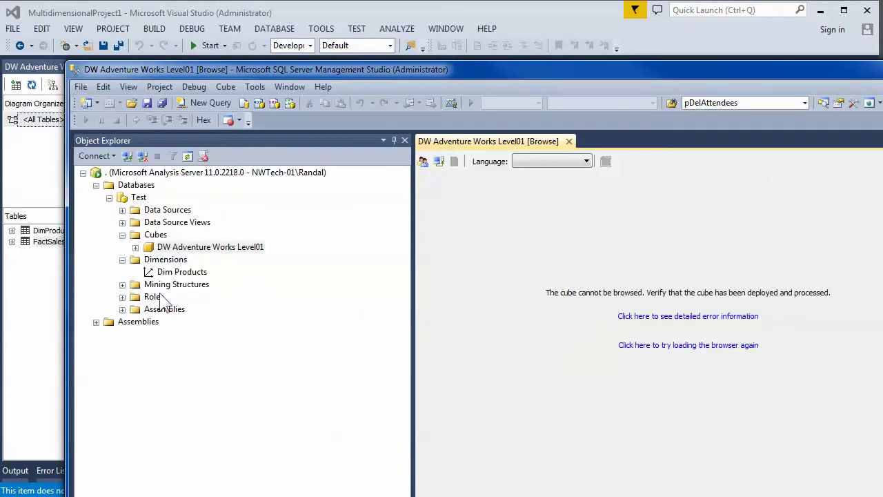
pyautogui.rightClick(153, 250)
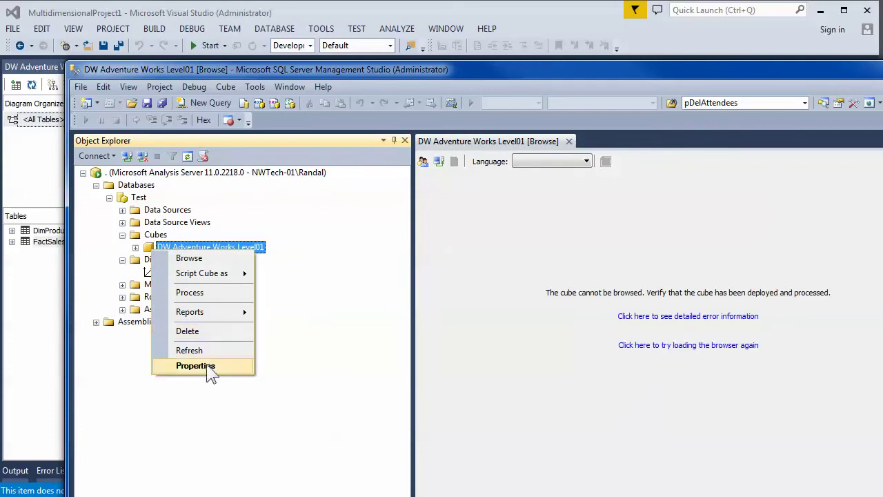
pyautogui.click(208, 368)
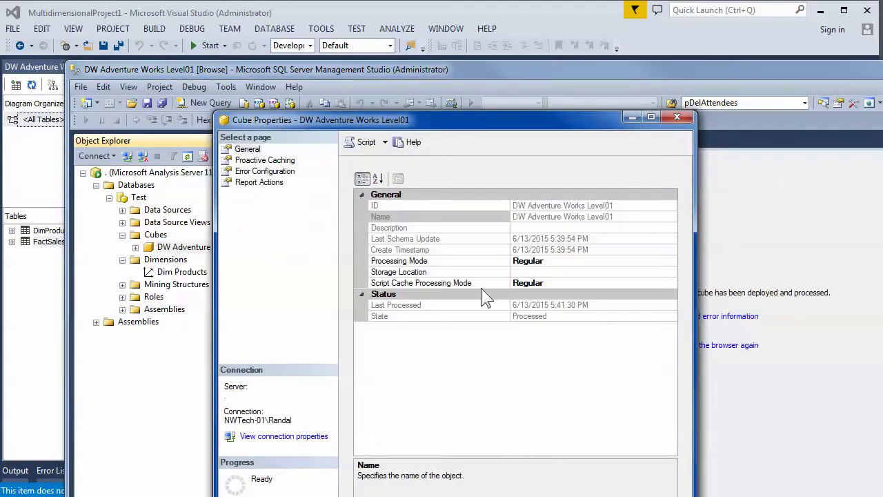
pyautogui.press('Escape')
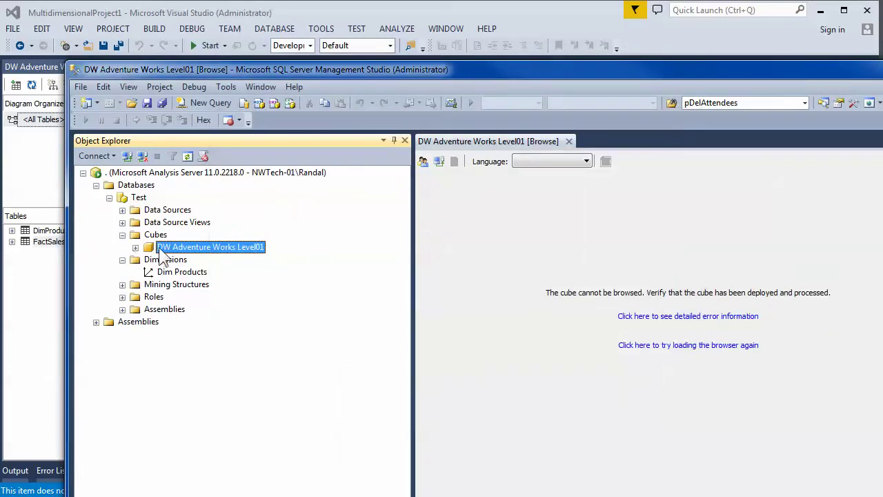
# - Browse Order Qty (60398) broken down by Dim Products Product, then close the cube browser
pyautogui.rightClick(162, 250)
pyautogui.click(197, 257)
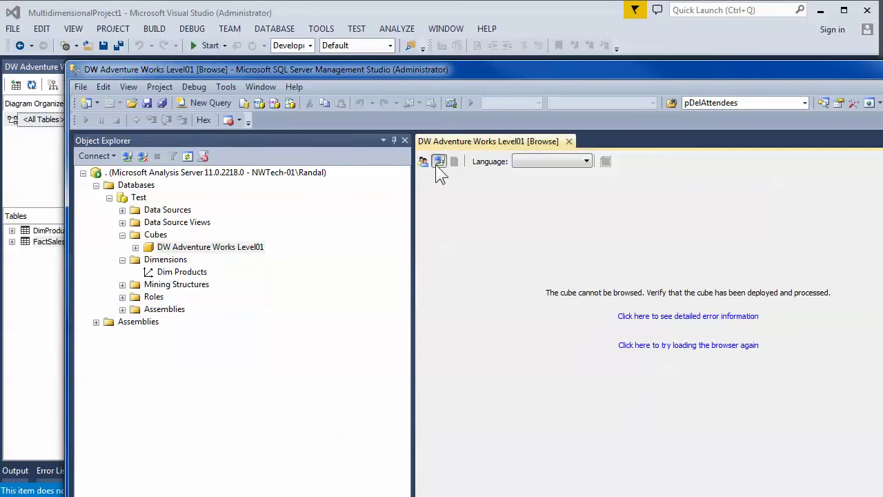
pyautogui.click(435, 282)
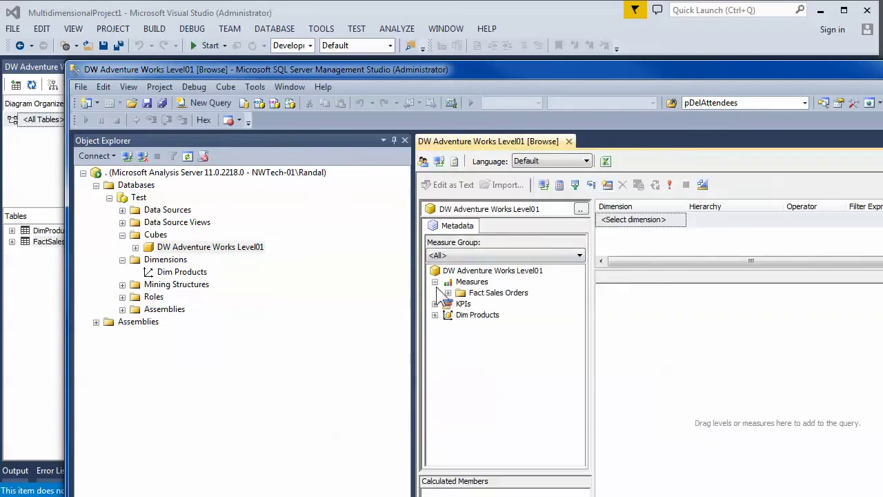
pyautogui.click(449, 292)
pyautogui.moveTo(498, 303); pyautogui.dragTo(611, 334)
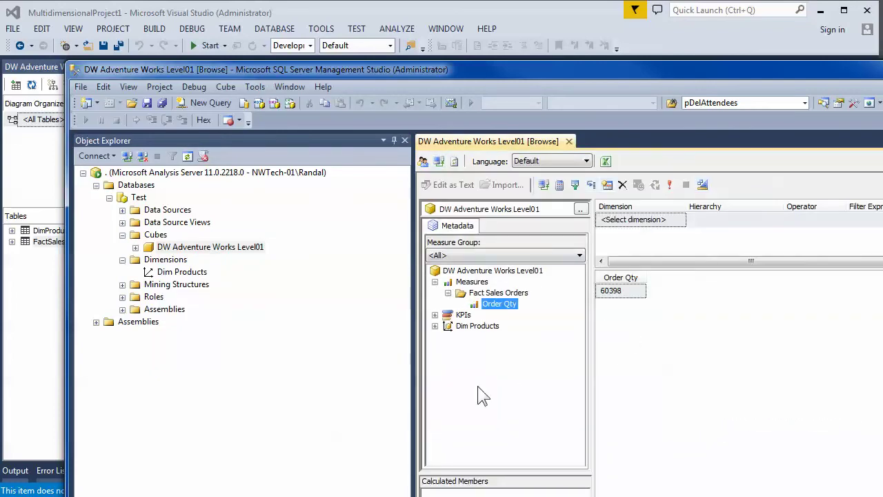
pyautogui.click(435, 325)
pyautogui.moveTo(476, 326); pyautogui.dragTo(603, 328)
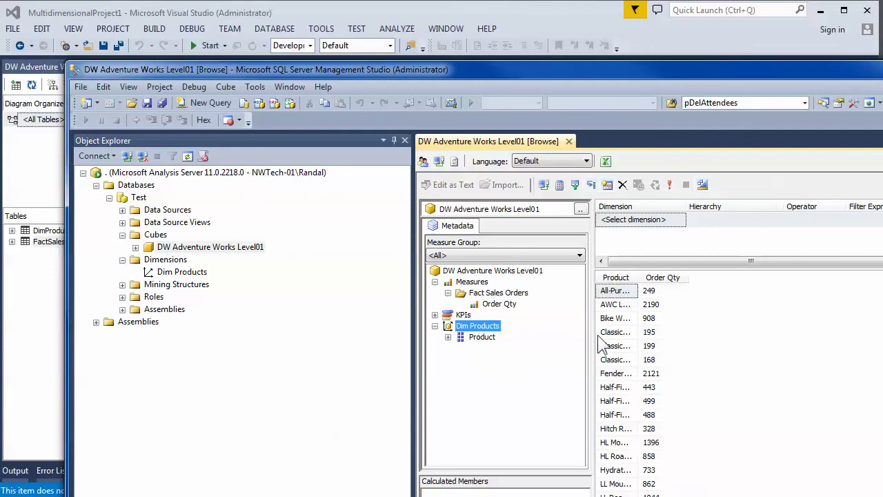
pyautogui.click(568, 141)
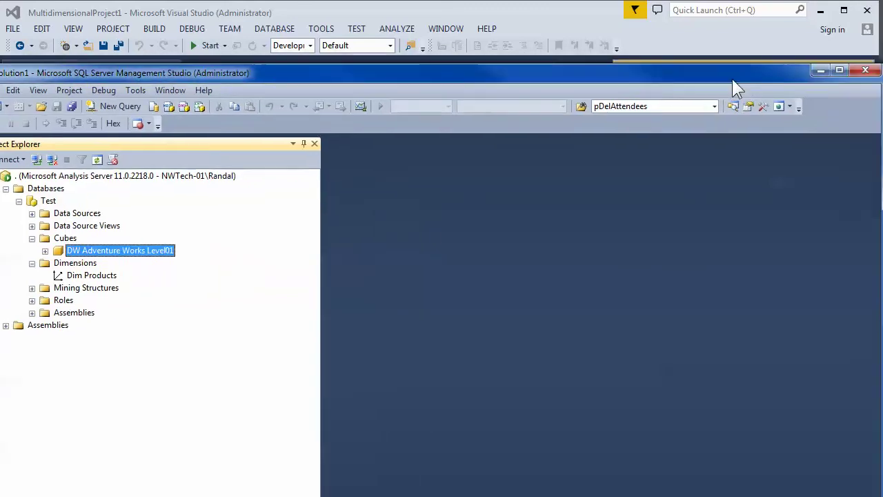
# - Minimize SQL Server Management Studio and close the data source view diagram
pyautogui.click(846, 78)
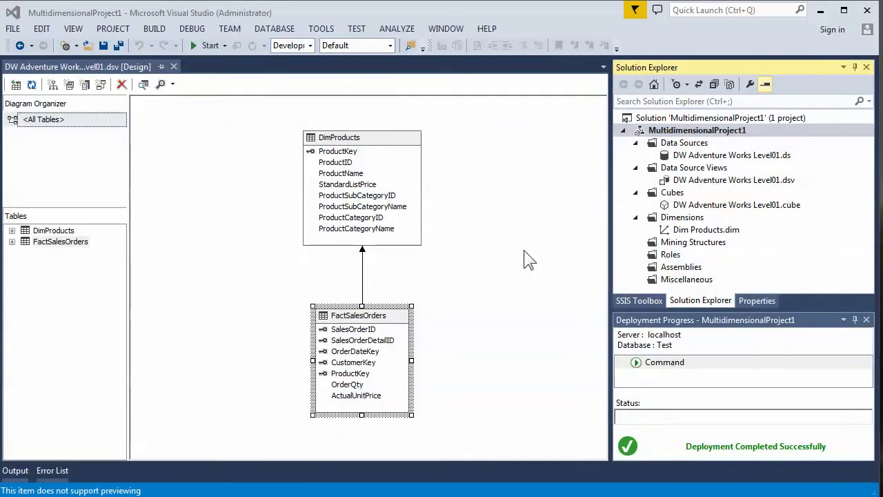
pyautogui.press('super')
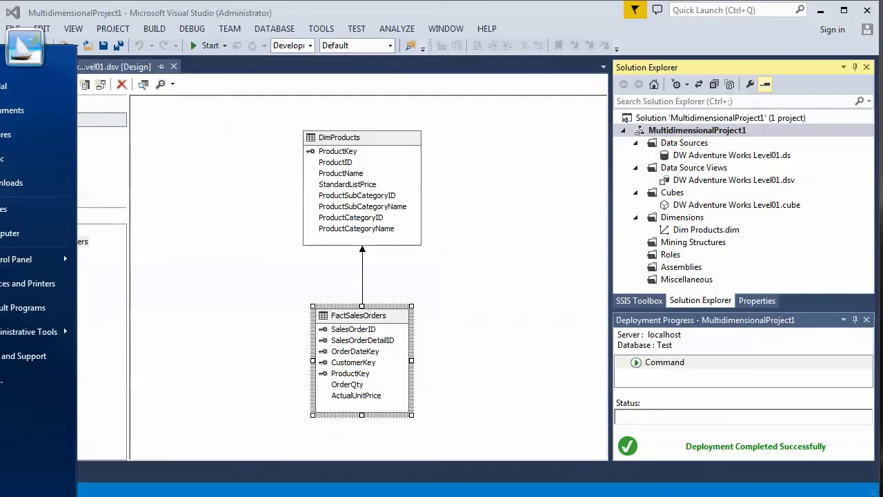
pyautogui.press('super')
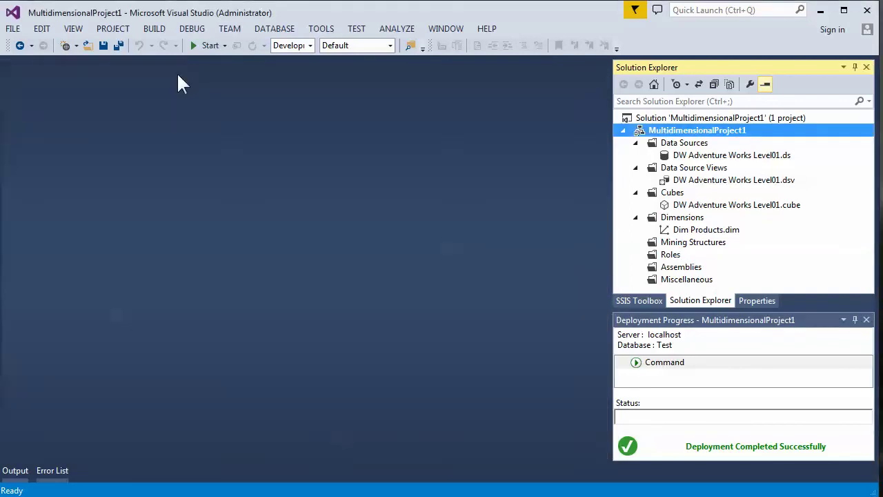
pyautogui.click(174, 66)
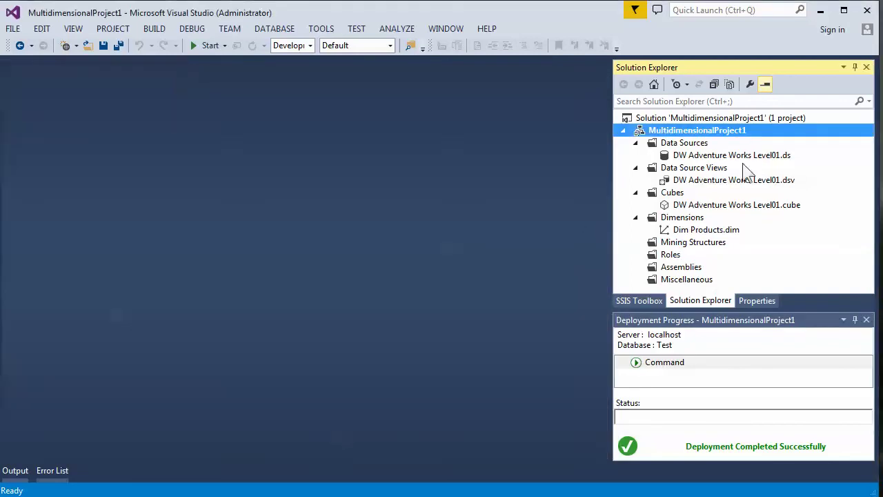
# - Open DW Adventure Works Level01.ds impersonation settings and leave impersonation set to Inherit
pyautogui.click(681, 156)
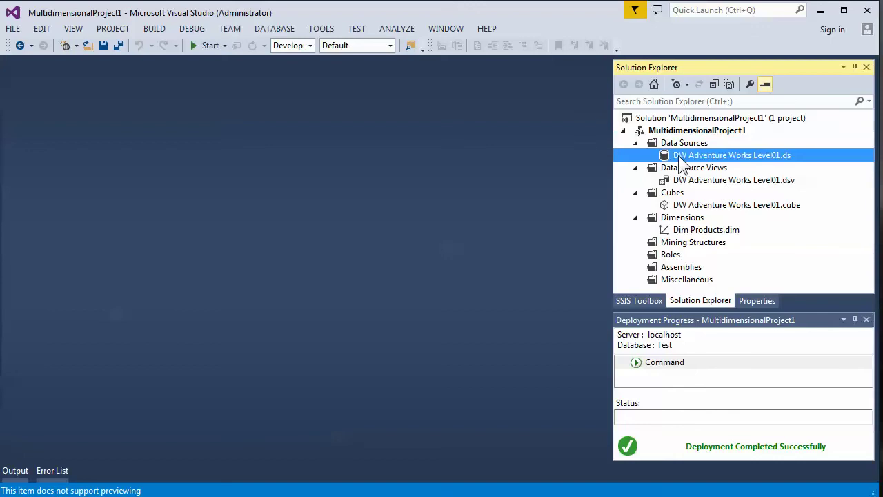
pyautogui.doubleClick(681, 161)
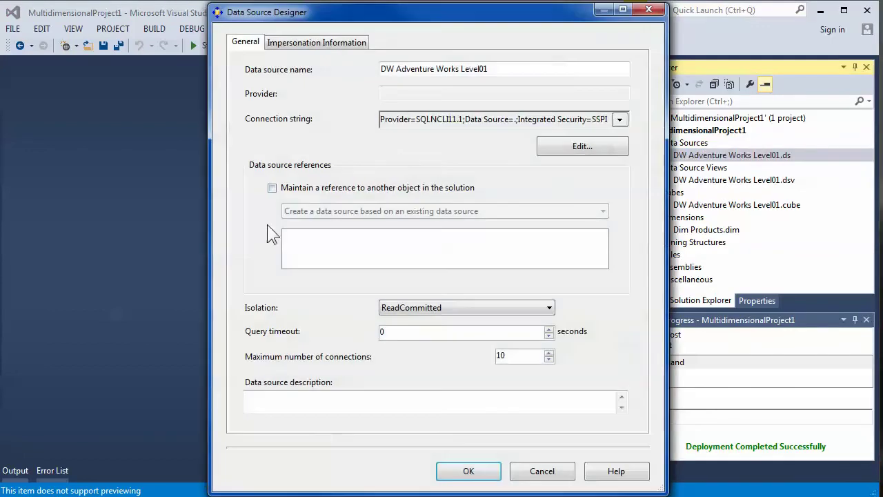
pyautogui.click(317, 43)
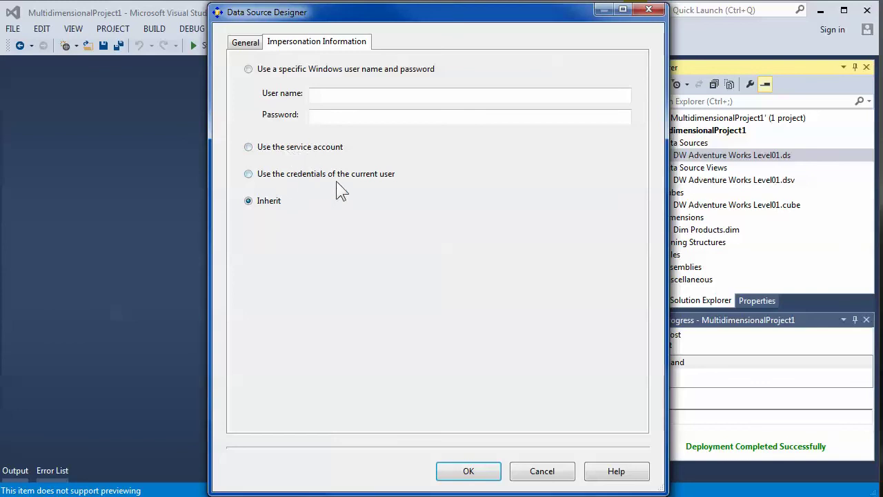
pyautogui.click(249, 175)
pyautogui.click(275, 202)
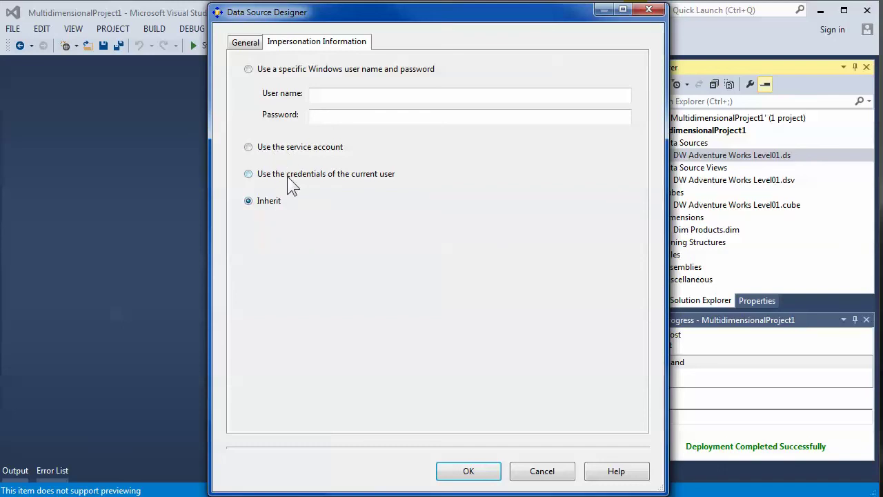
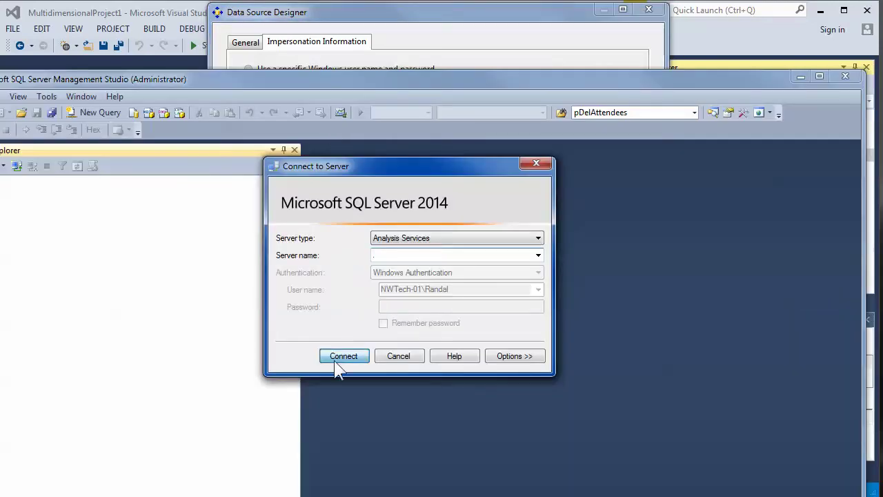
# - Connect Object Explorer to the local Analysis Services server and expand Databases > Test
pyautogui.click(338, 357)
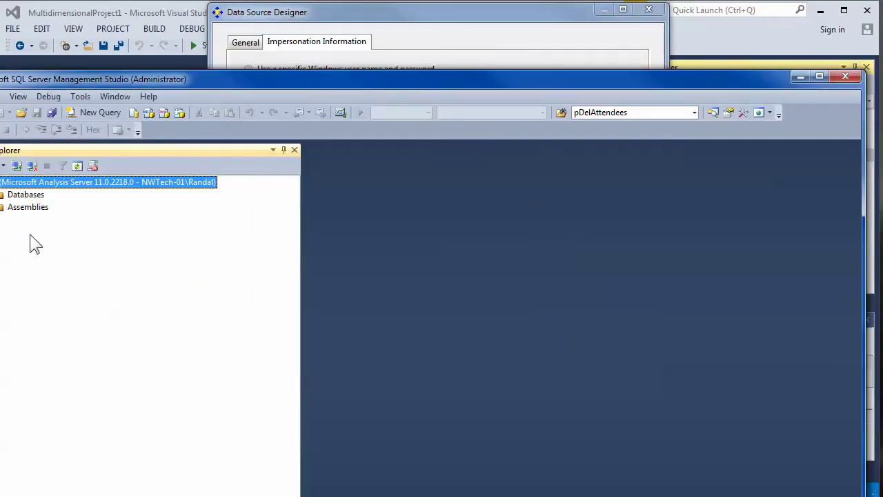
pyautogui.moveTo(201, 87); pyautogui.dragTo(357, 88)
pyautogui.click(135, 195)
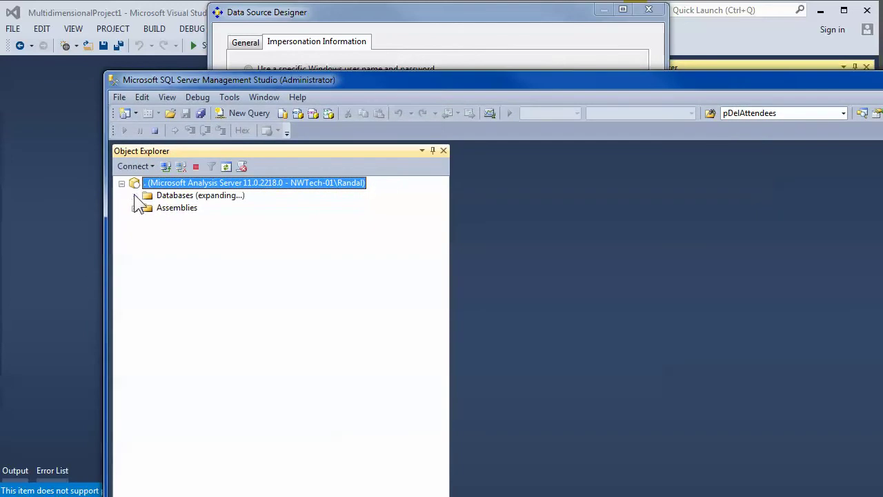
pyautogui.click(147, 209)
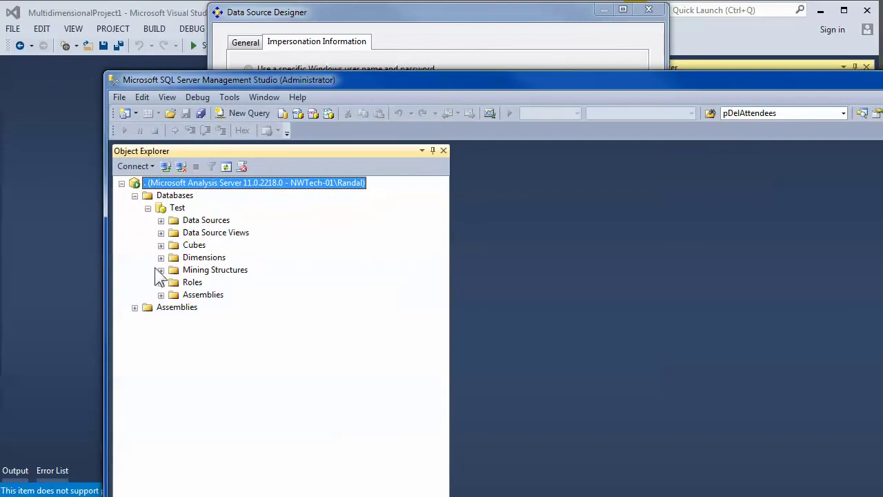
pyautogui.rightClick(184, 208)
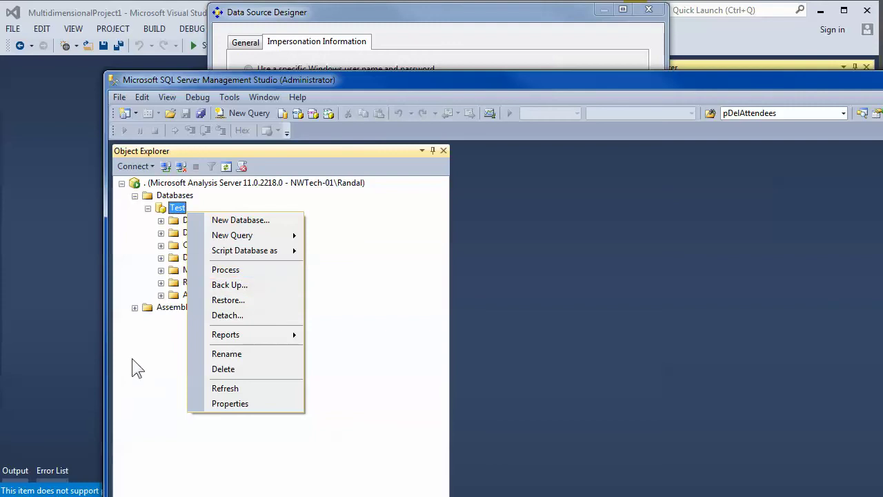
pyautogui.click(293, 84)
# - Cancel Visual Studio's Data Source Designer without saving and switch back to Management Studio
pyautogui.moveTo(293, 84); pyautogui.dragTo(283, 183)
pyautogui.click(163, 78)
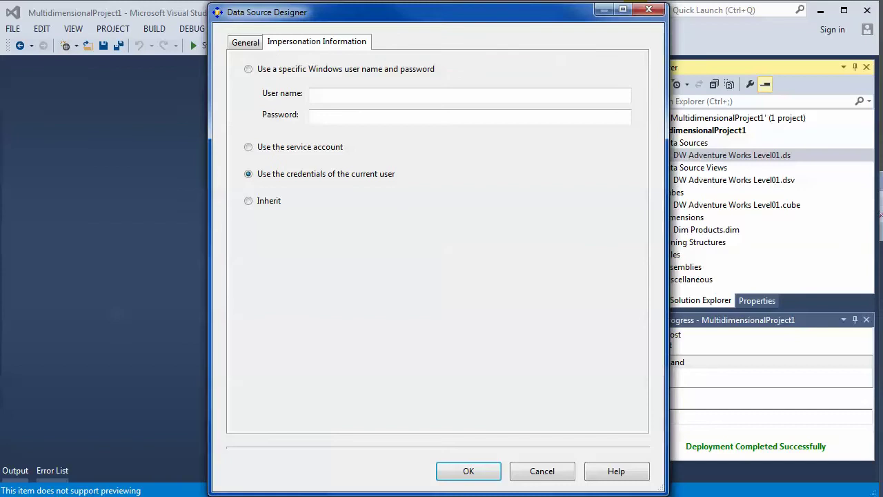
pyautogui.click(542, 471)
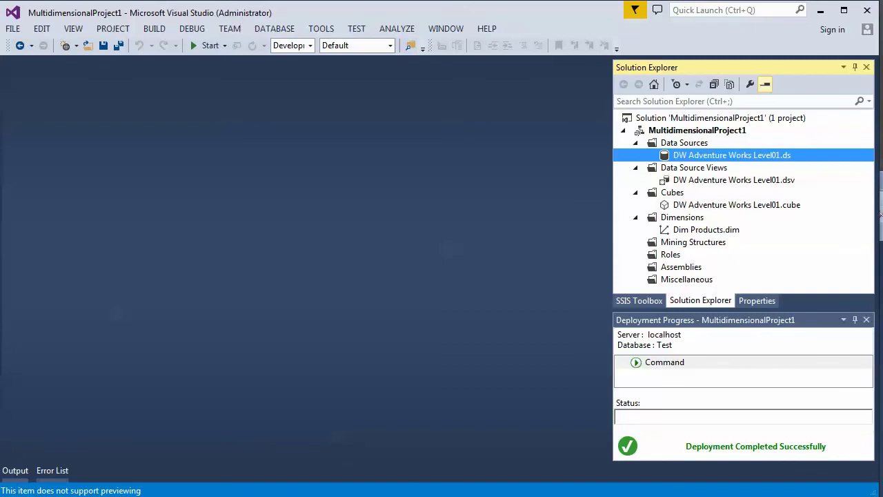
pyautogui.hotkey('alt', 'Tab')
pyautogui.moveTo(456, 184); pyautogui.dragTo(477, 90)
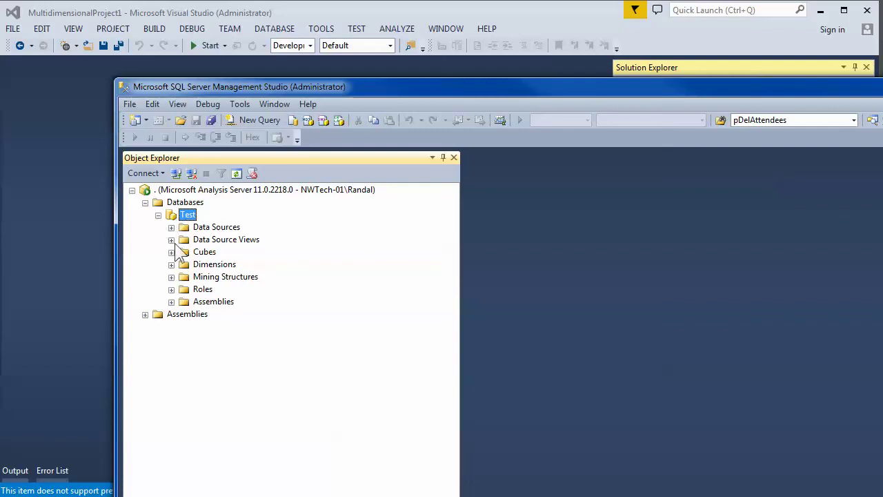
# - Open the properties of the DW Adventure Works Level01 data source under Test's Data Sources
pyautogui.click(171, 228)
pyautogui.click(263, 241)
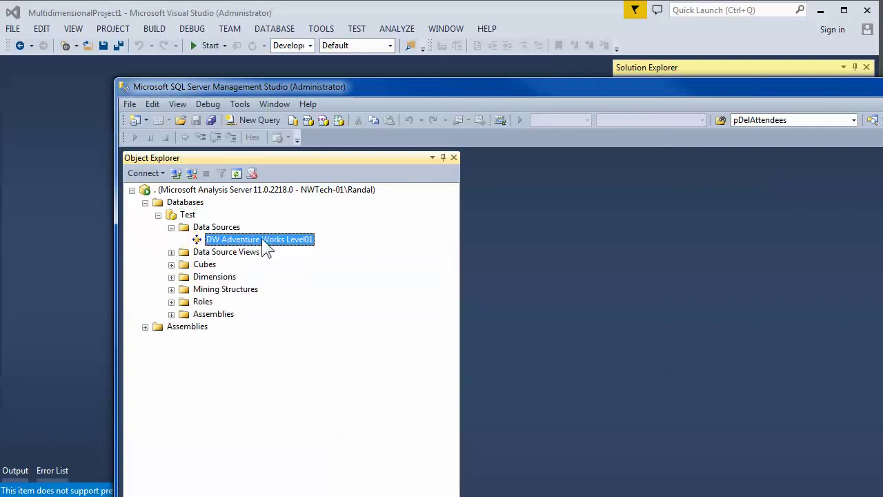
pyautogui.rightClick(263, 242)
pyautogui.click(317, 324)
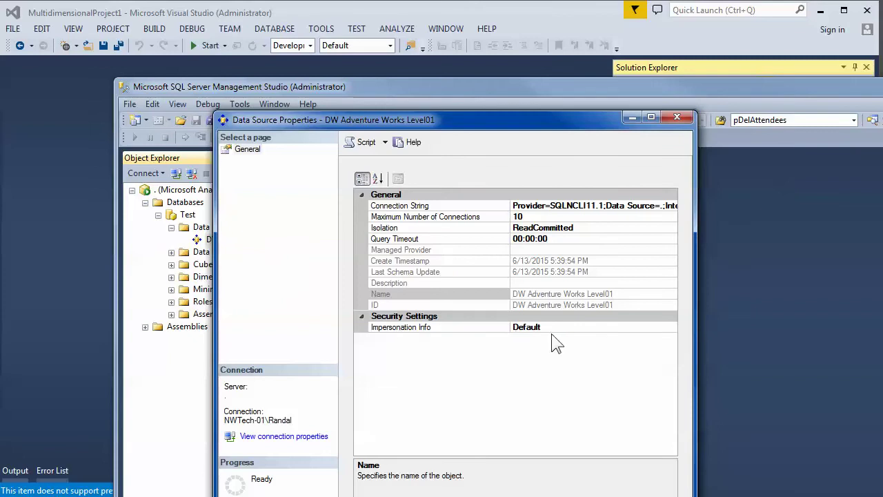
# - Set its Impersonation Info to Use the service account and apply the properties
pyautogui.click(598, 329)
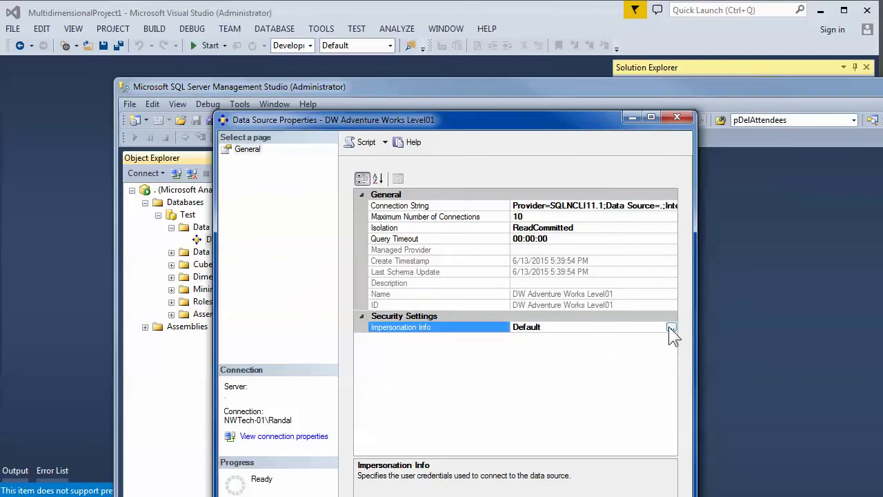
pyautogui.click(671, 327)
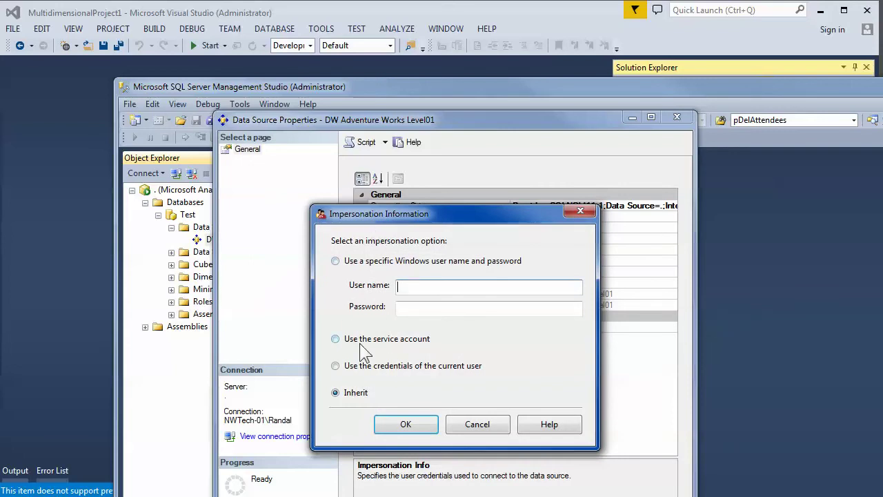
pyautogui.click(481, 427)
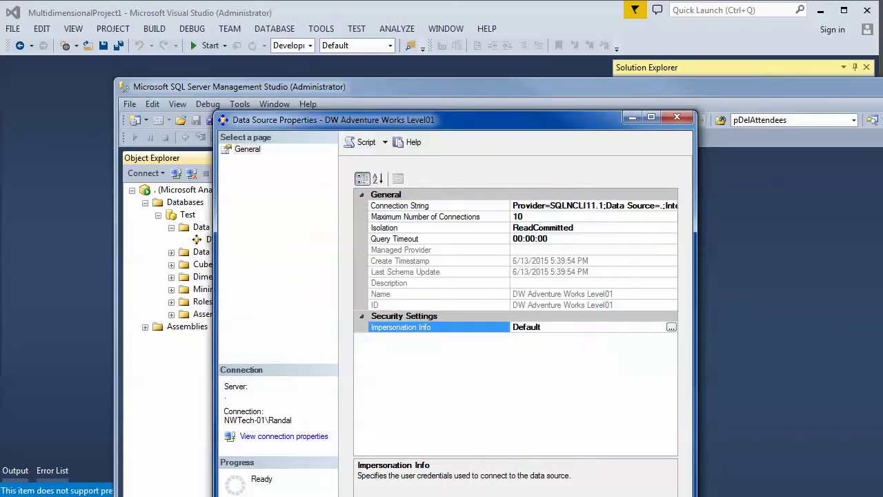
pyautogui.click(672, 328)
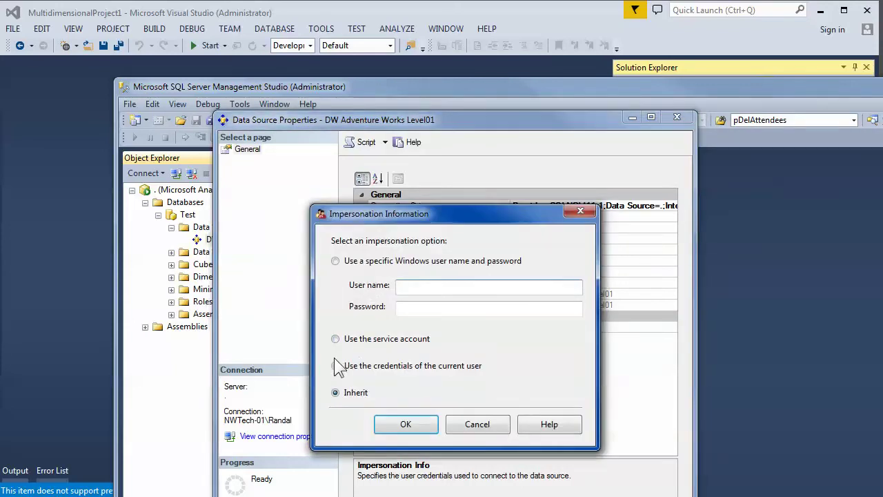
pyautogui.click(336, 365)
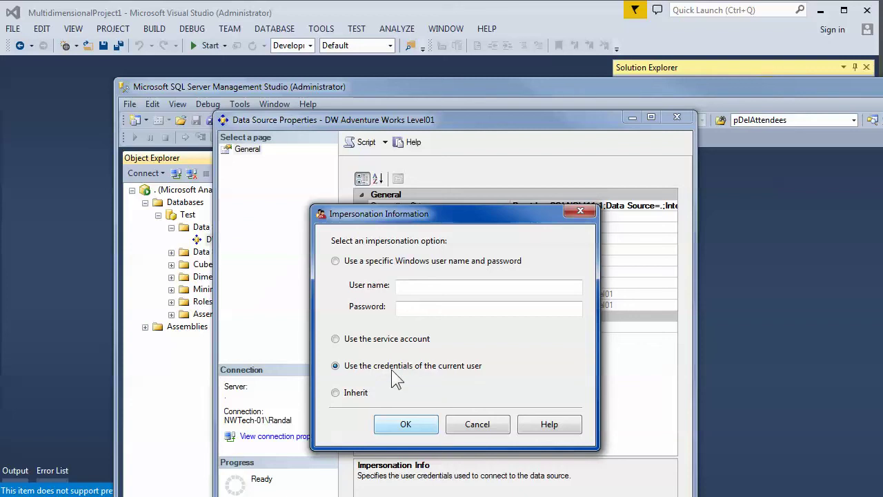
pyautogui.click(356, 339)
pyautogui.click(406, 424)
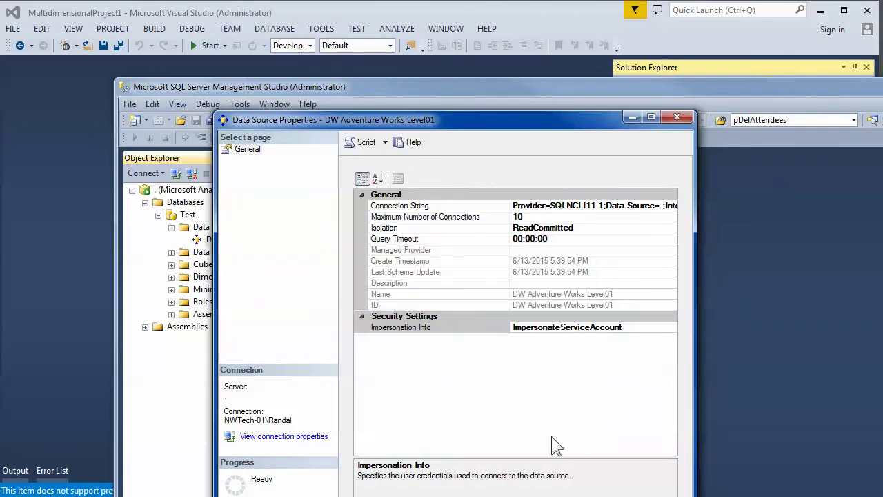
pyautogui.press('Return')
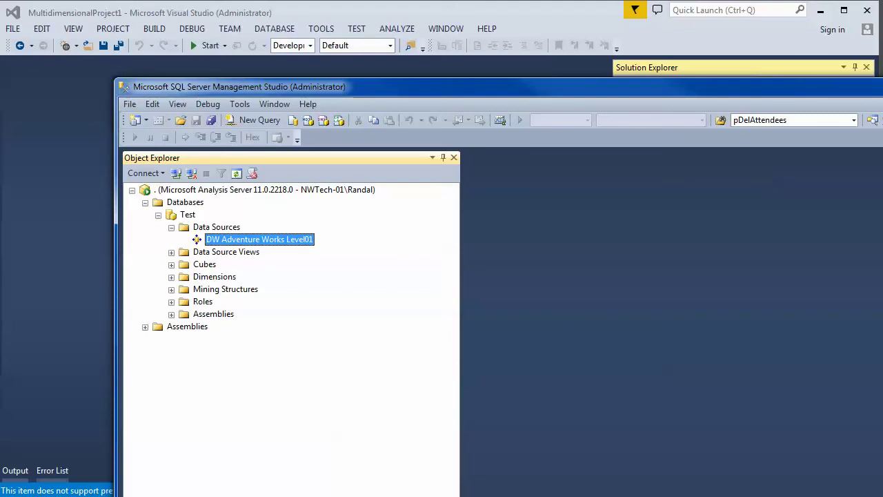
pyautogui.press('super')
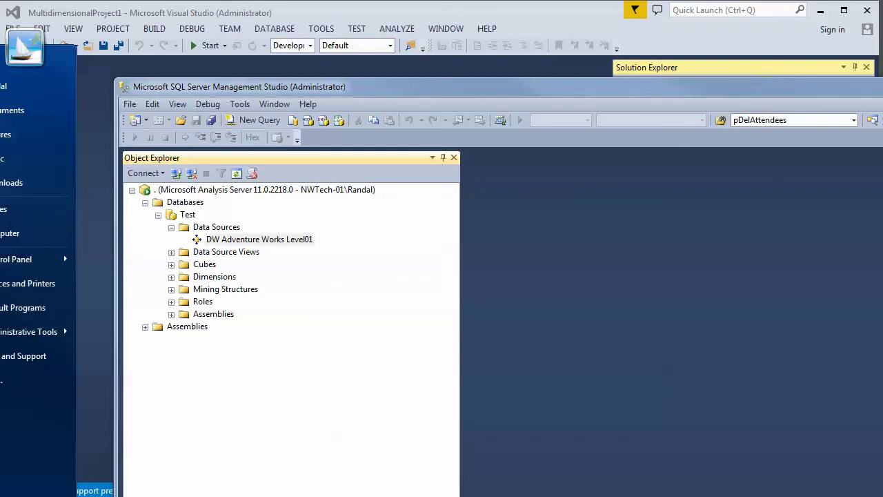
# - Launch SQL Server Configuration Manager and compare the SQL Server and Analysis Services (MSSQLSERVER) services
pyautogui.press('Escape')
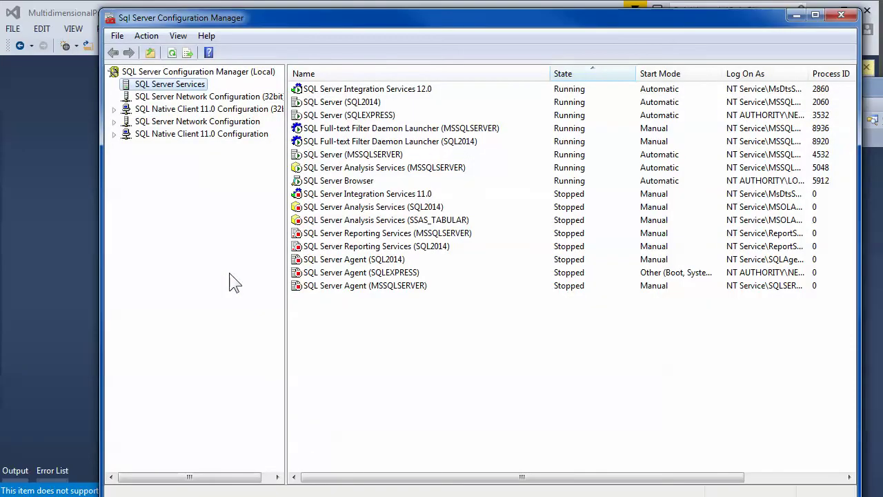
pyautogui.click(334, 105)
pyautogui.click(336, 129)
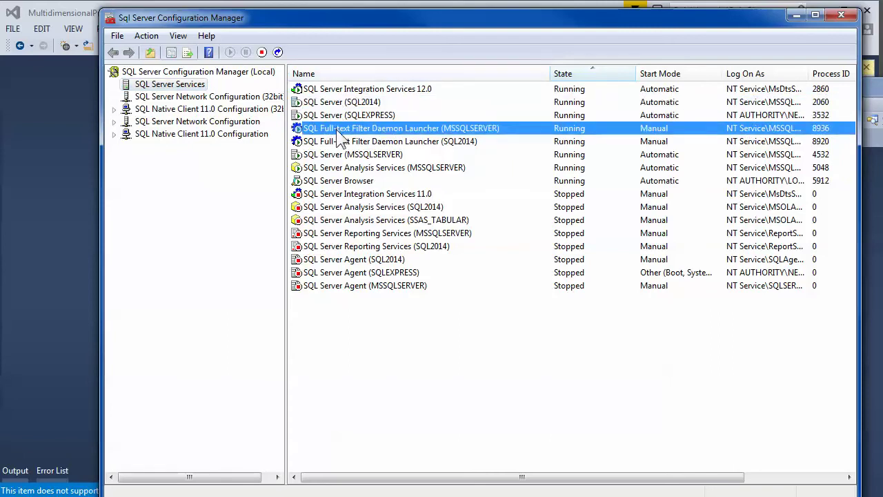
pyautogui.click(336, 141)
pyautogui.click(333, 169)
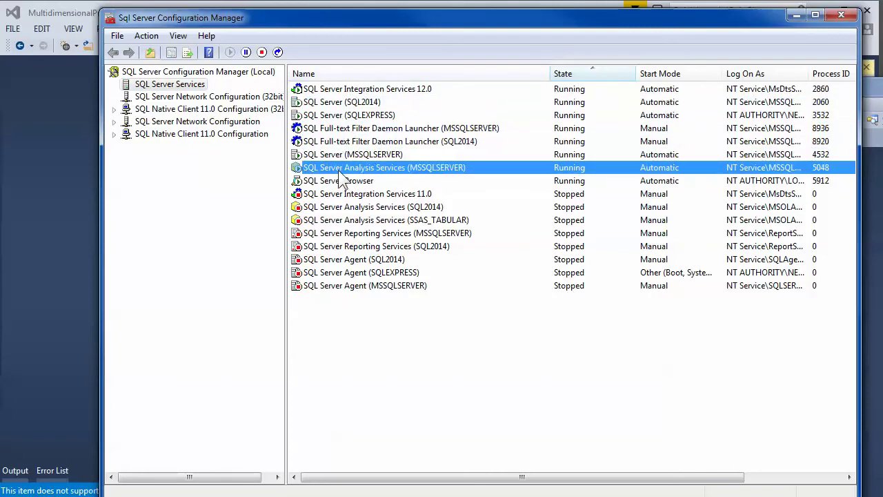
pyautogui.click(329, 157)
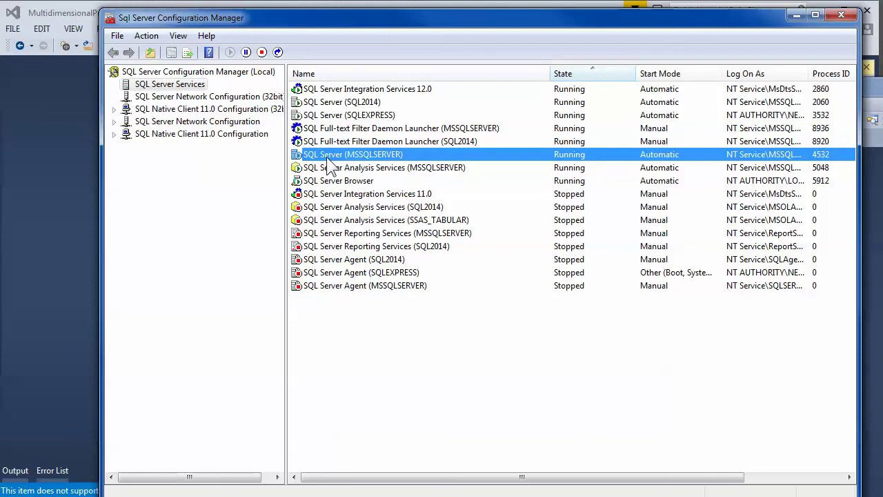
pyautogui.click(331, 170)
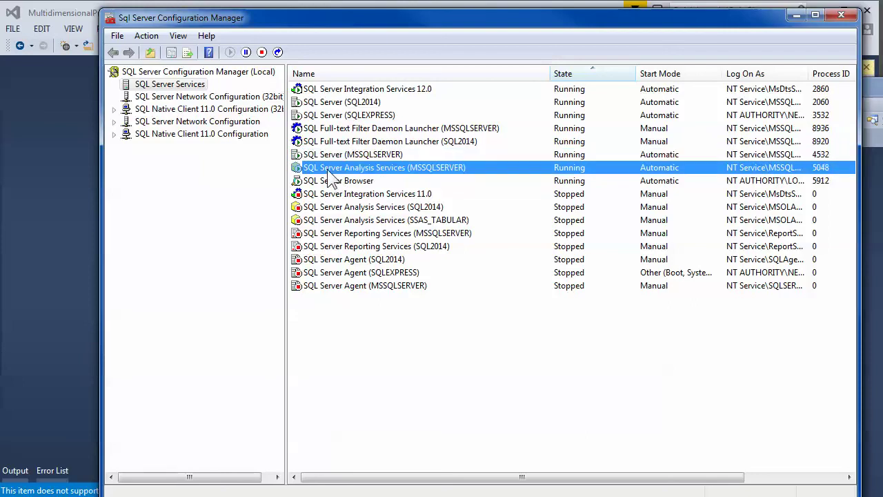
pyautogui.click(330, 158)
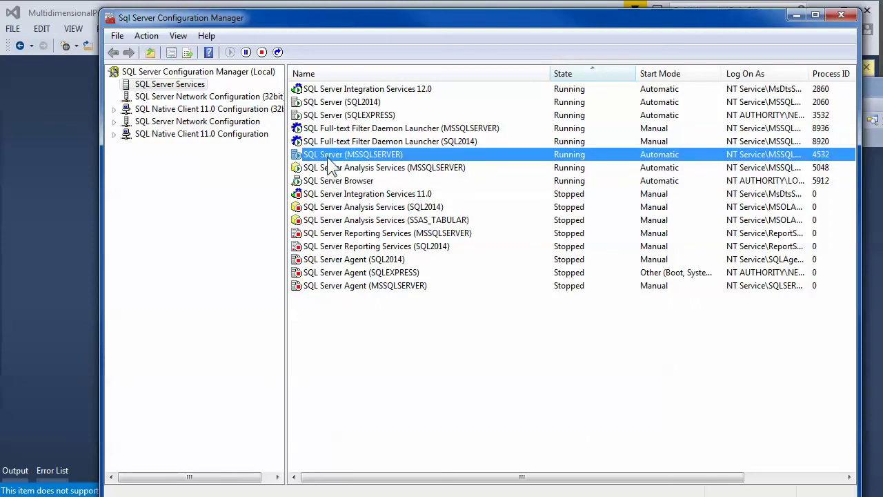
pyautogui.click(342, 170)
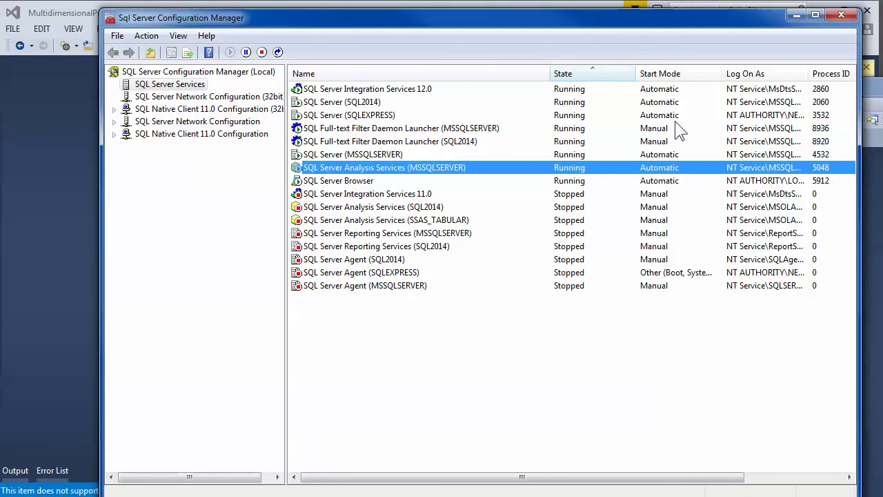
# - Narrow the Name column and widen Log On As to read the full logon accounts
pyautogui.moveTo(550, 73); pyautogui.dragTo(454, 73)
pyautogui.moveTo(715, 73); pyautogui.dragTo(846, 74)
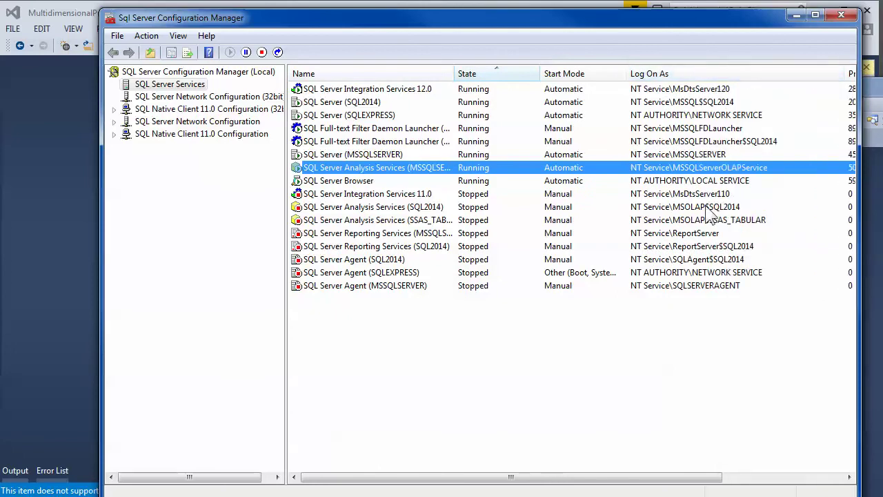
pyautogui.click(687, 154)
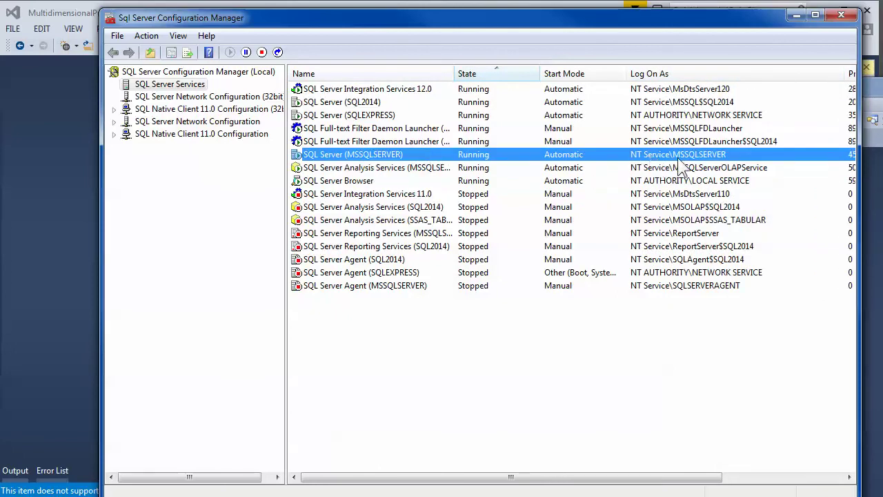
pyautogui.click(629, 168)
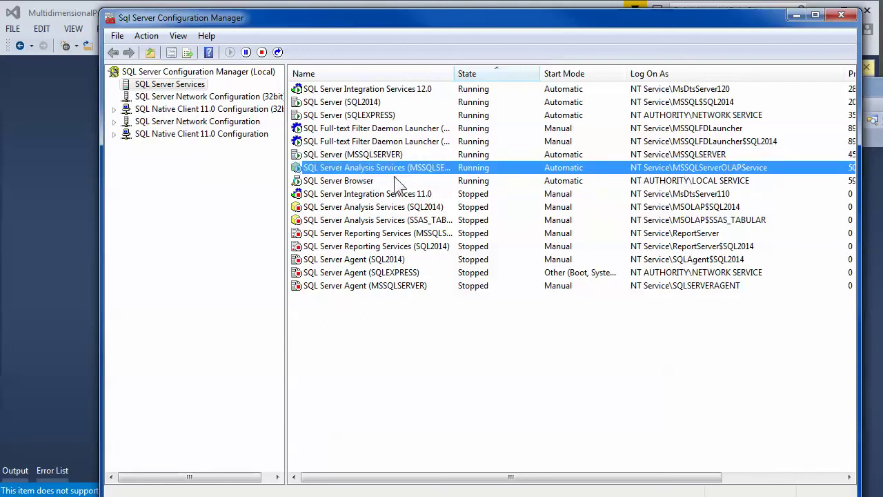
# - Copy the Analysis Services (MSSQLSERVER) logon account name from its properties, then close them with OK
pyautogui.doubleClick(728, 169)
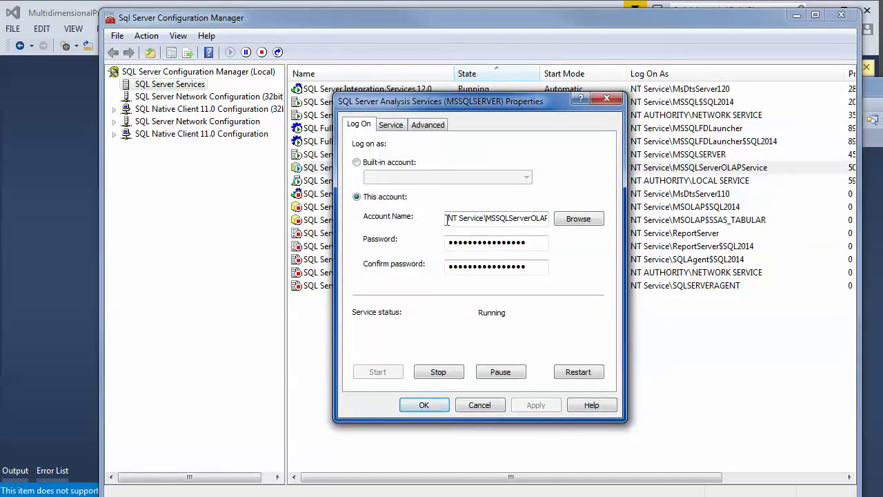
pyautogui.moveTo(447, 218); pyautogui.dragTo(614, 217)
pyautogui.rightClick(522, 220)
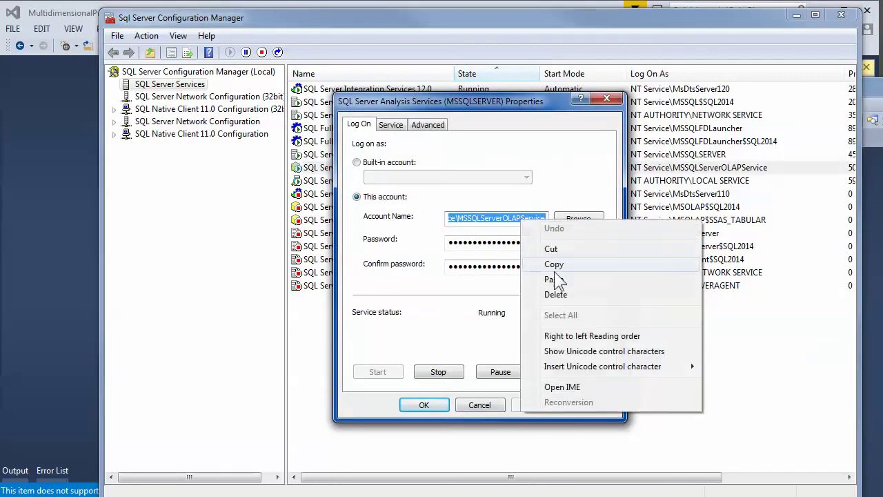
pyautogui.click(558, 263)
pyautogui.click(510, 219)
pyautogui.moveTo(545, 219); pyautogui.dragTo(347, 215)
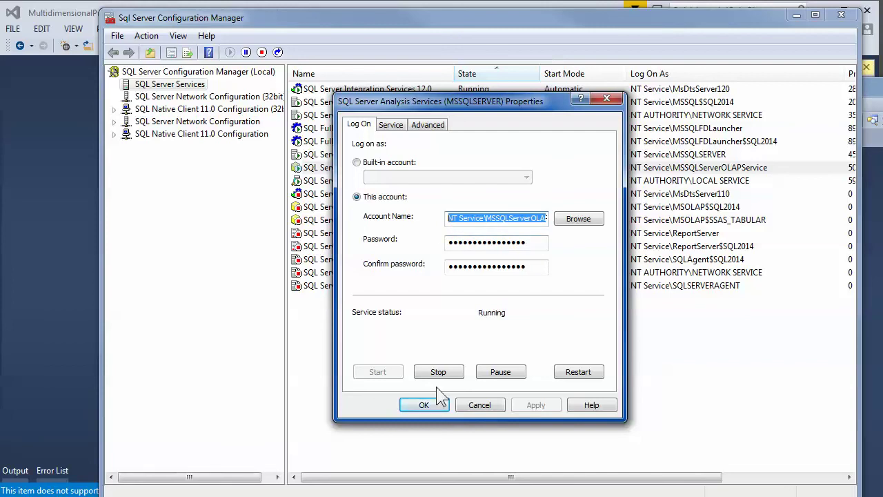
pyautogui.click(423, 406)
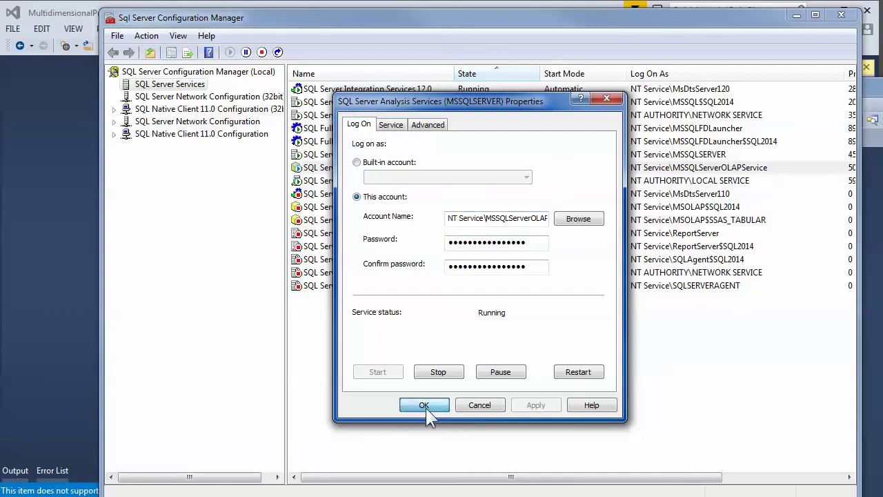
pyautogui.moveTo(480, 218); pyautogui.dragTo(563, 215)
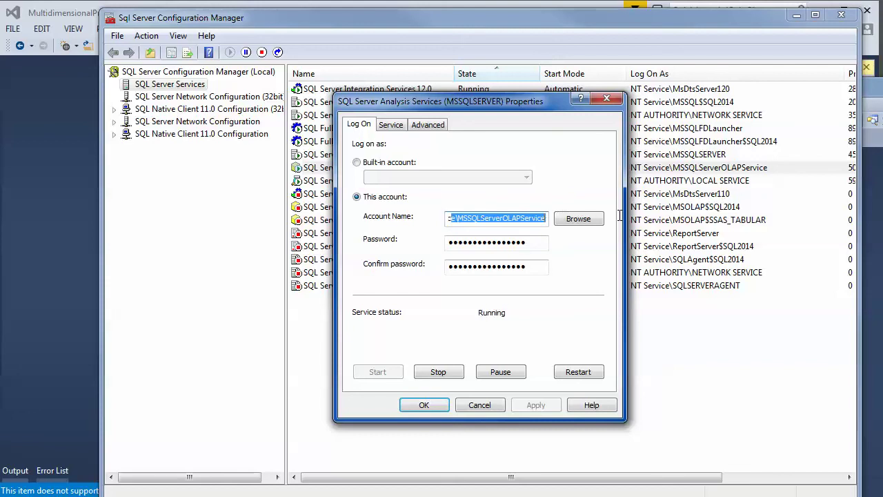
pyautogui.click(422, 406)
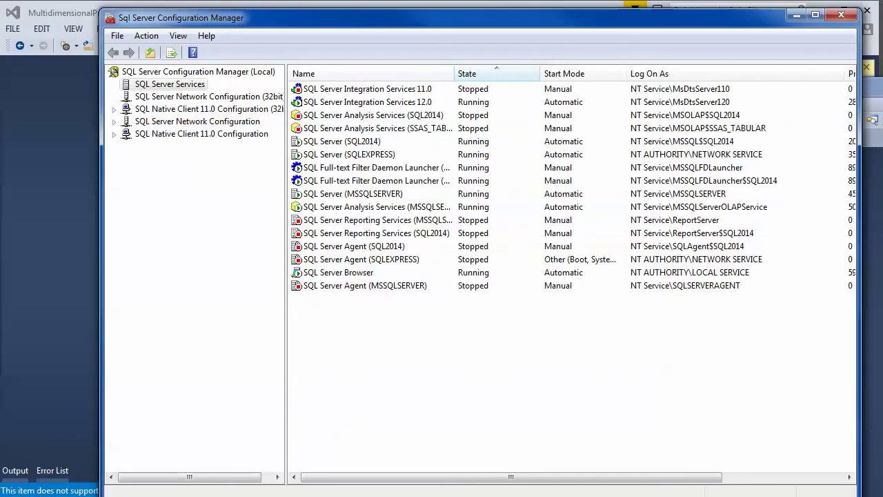
# - Open Computer Management from Start > Computer > Manage, then close it
pyautogui.press('super')
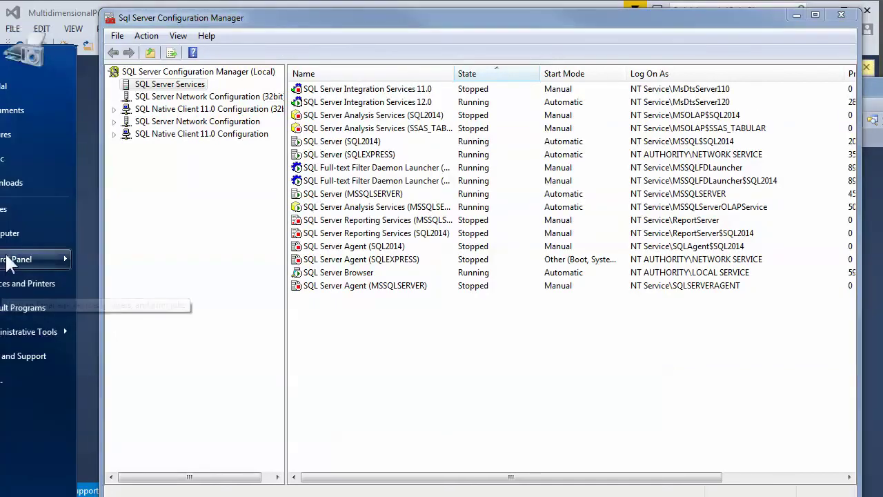
pyautogui.rightClick(21, 234)
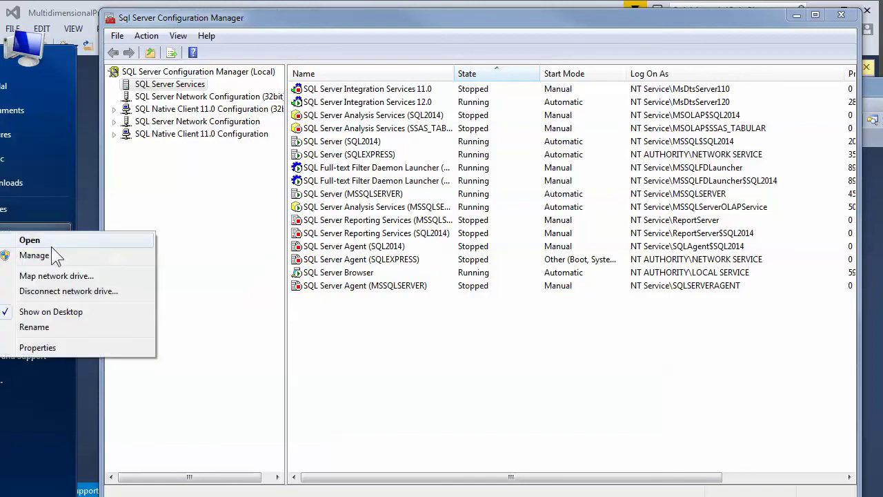
pyautogui.click(69, 254)
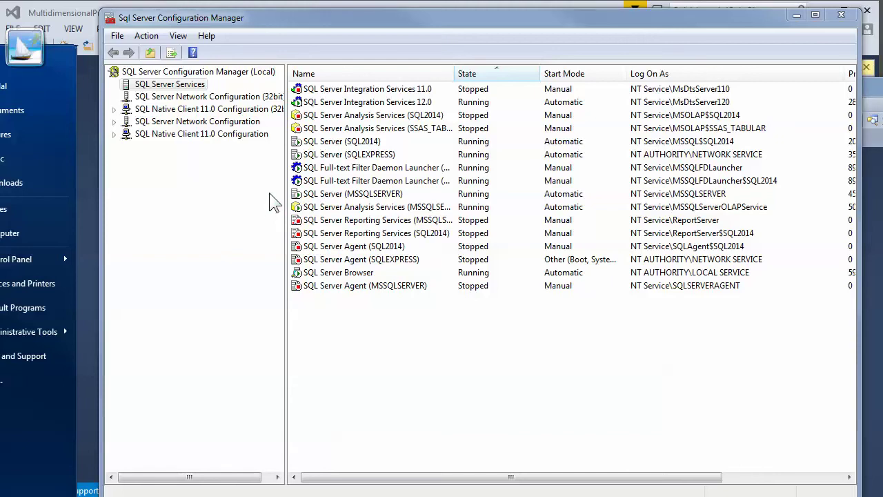
pyautogui.click(372, 143)
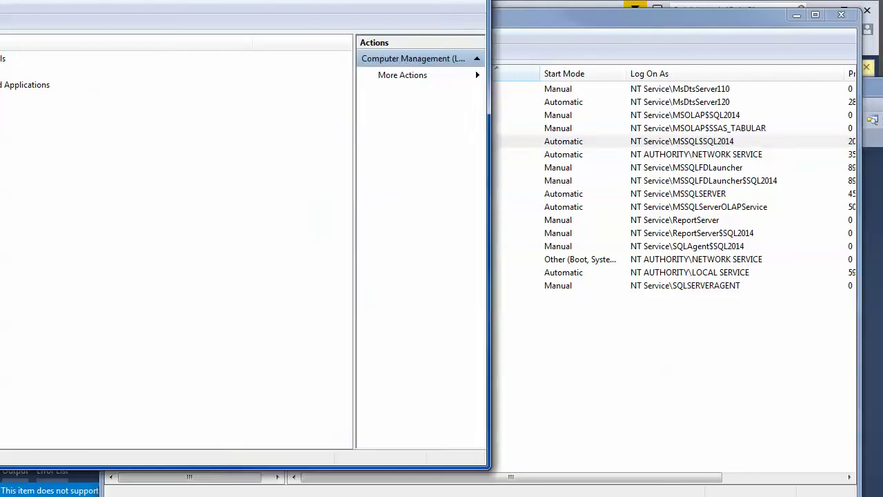
pyautogui.moveTo(110, 2); pyautogui.dragTo(635, 110)
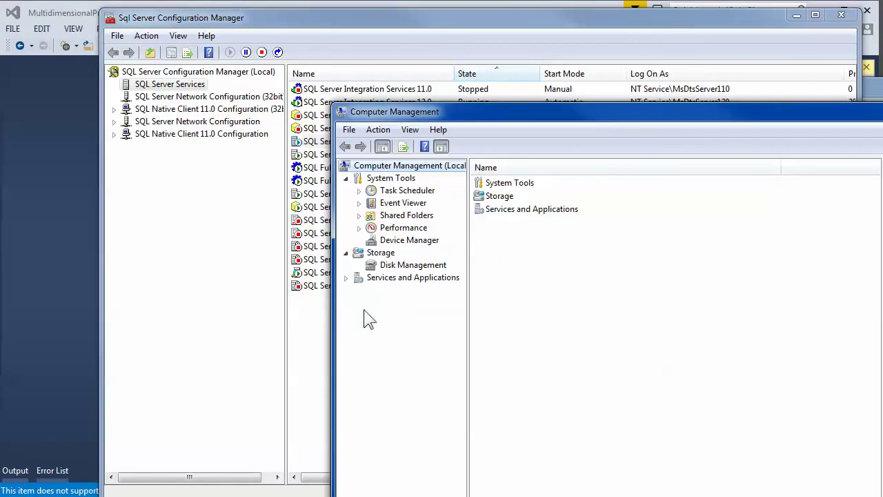
pyautogui.moveTo(821, 120); pyautogui.dragTo(590, 57)
pyautogui.click(788, 53)
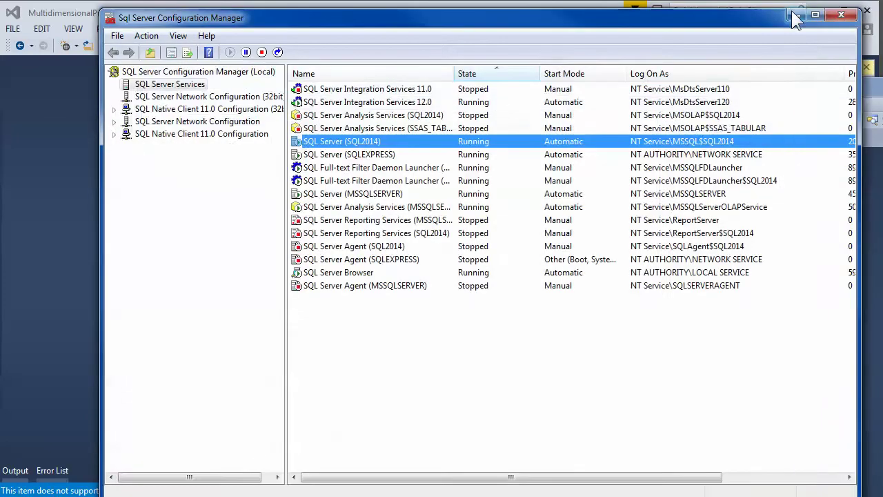
# - Expand Test's Data Source Views and Dimensions to show DW Adventure Works Level01 and Dim Products
pyautogui.click(796, 16)
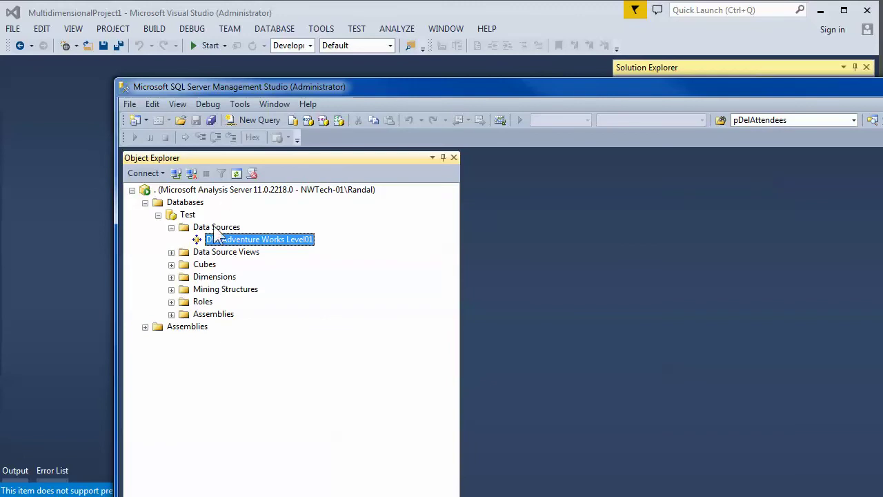
pyautogui.click(183, 215)
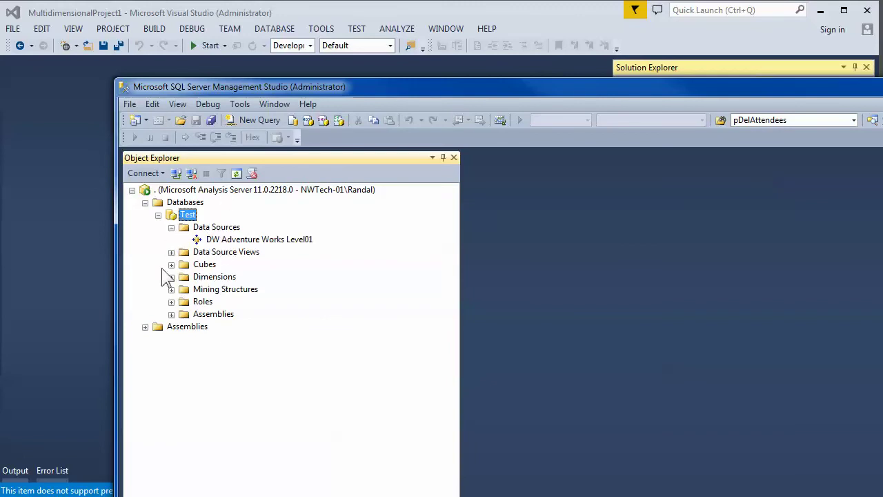
pyautogui.click(171, 252)
pyautogui.click(214, 252)
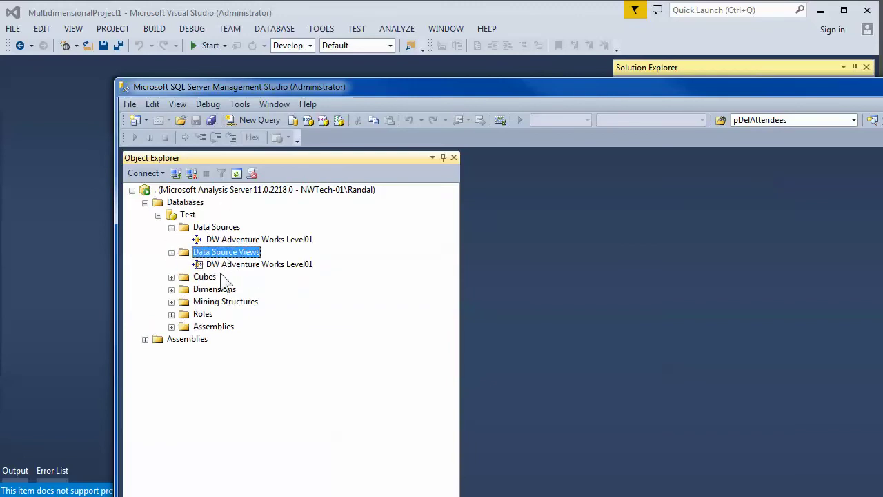
pyautogui.click(222, 263)
pyautogui.click(228, 240)
pyautogui.click(214, 289)
pyautogui.click(171, 290)
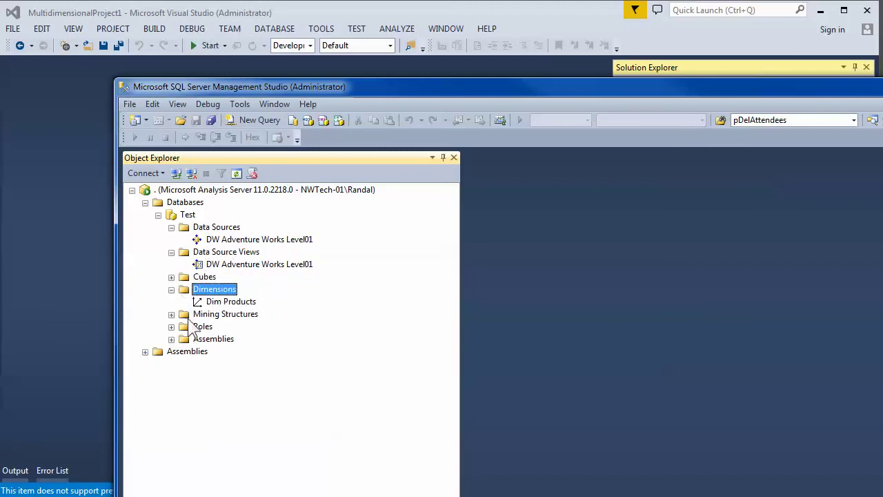
pyautogui.click(224, 303)
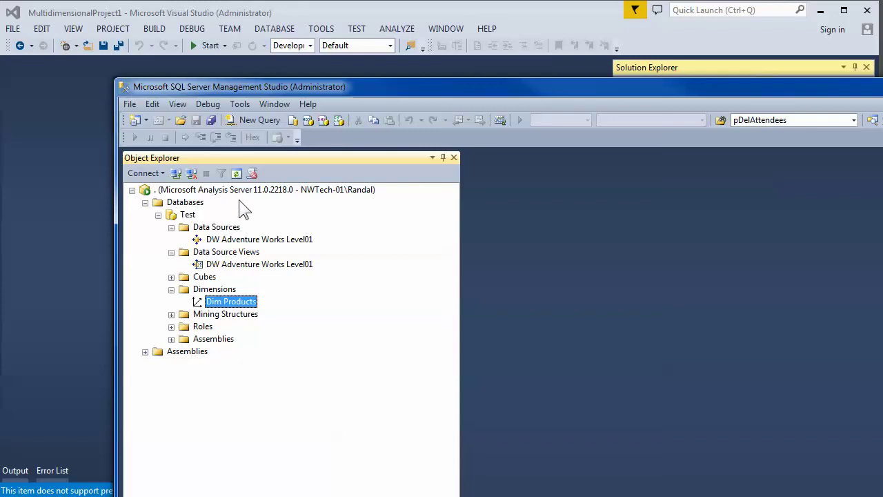
pyautogui.moveTo(492, 95); pyautogui.dragTo(724, 317)
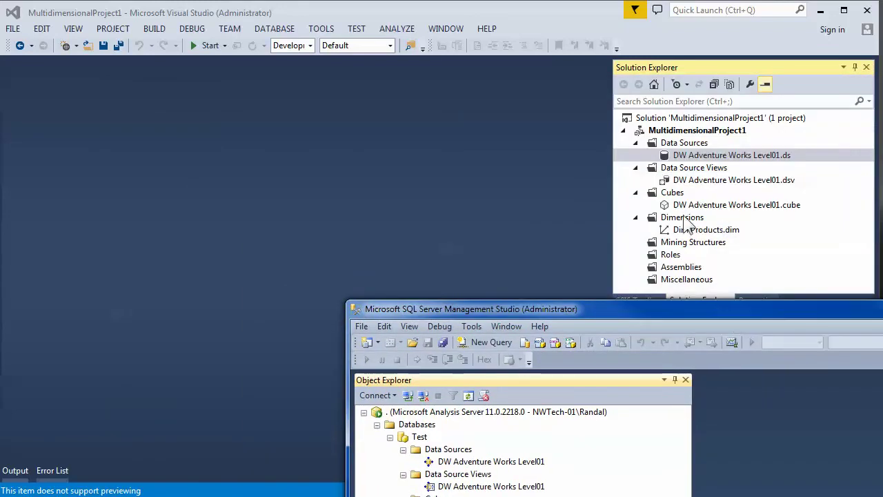
# - Open the Level01 .dsv, then switch the Level01 .ds impersonation to Use the service account
pyautogui.doubleClick(709, 180)
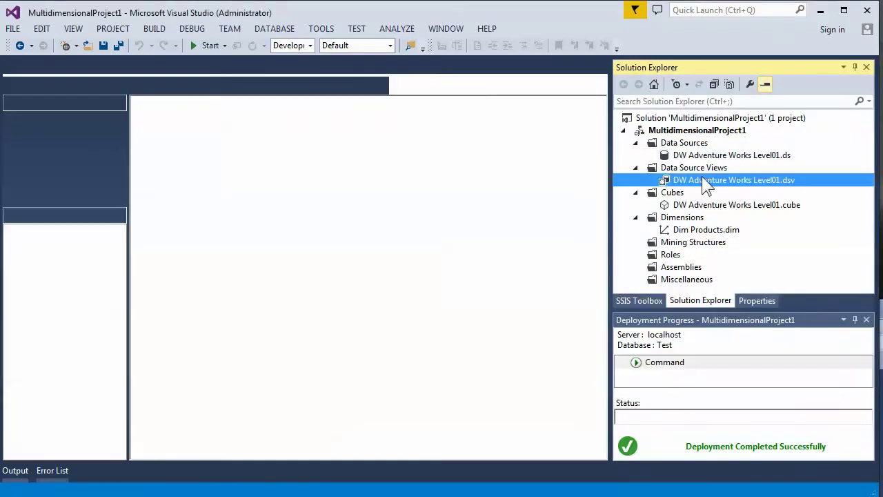
pyautogui.hotkey('alt', 'Tab')
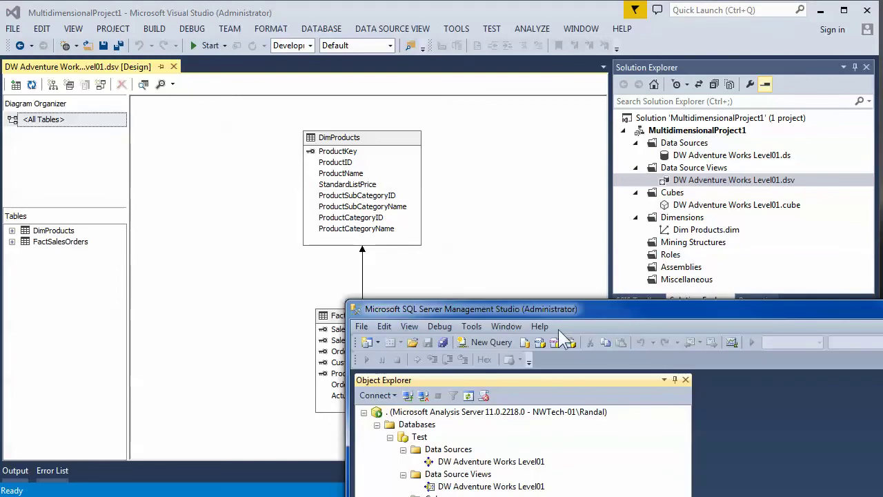
pyautogui.doubleClick(690, 157)
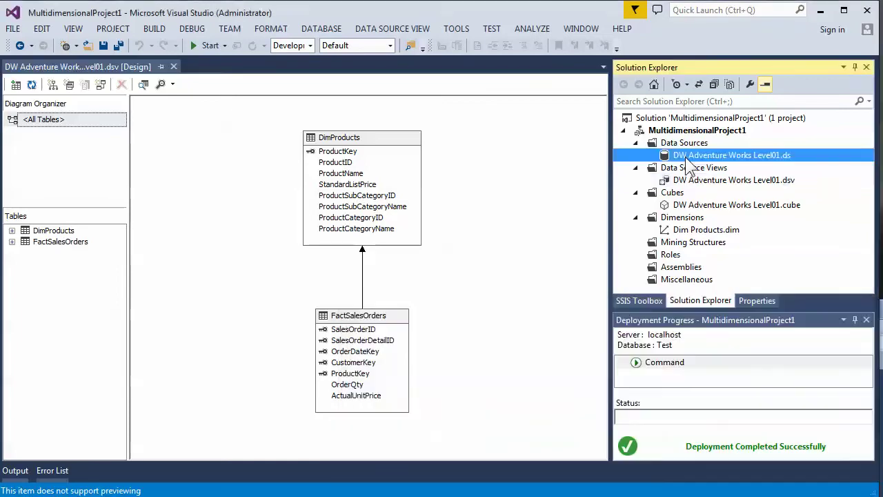
pyautogui.click(330, 44)
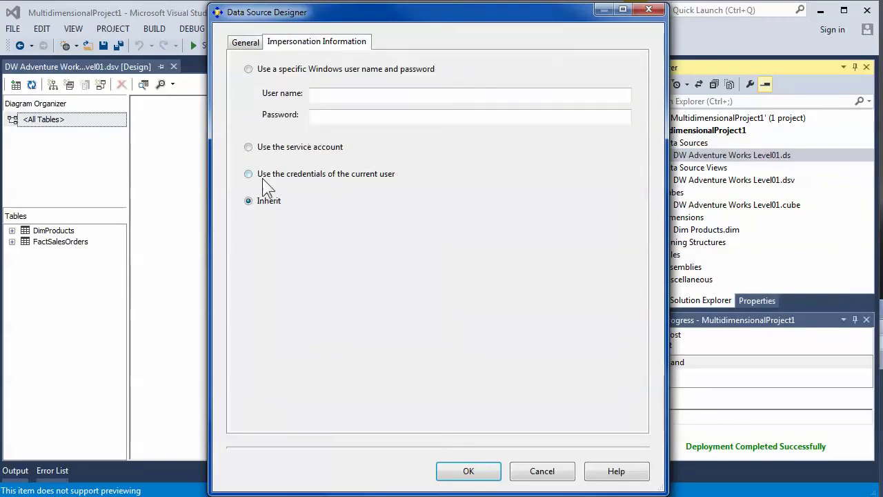
pyautogui.click(250, 148)
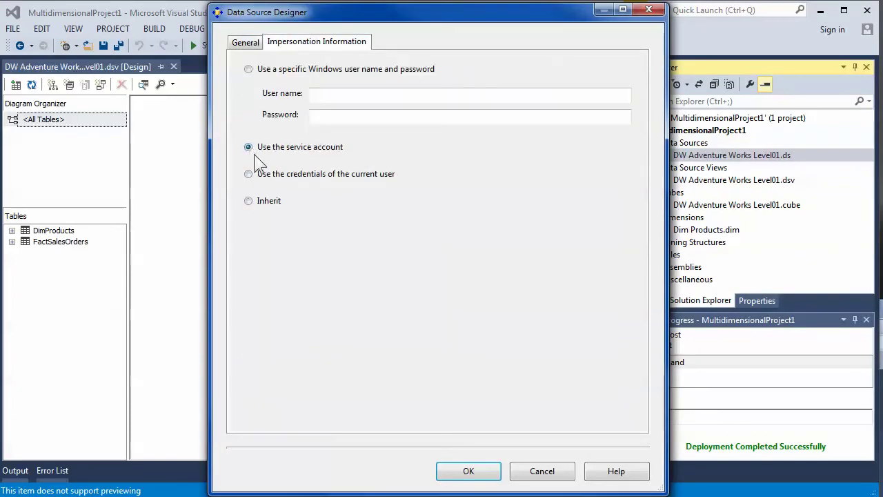
pyautogui.click(469, 471)
pyautogui.hotkey('alt', 'Tab')
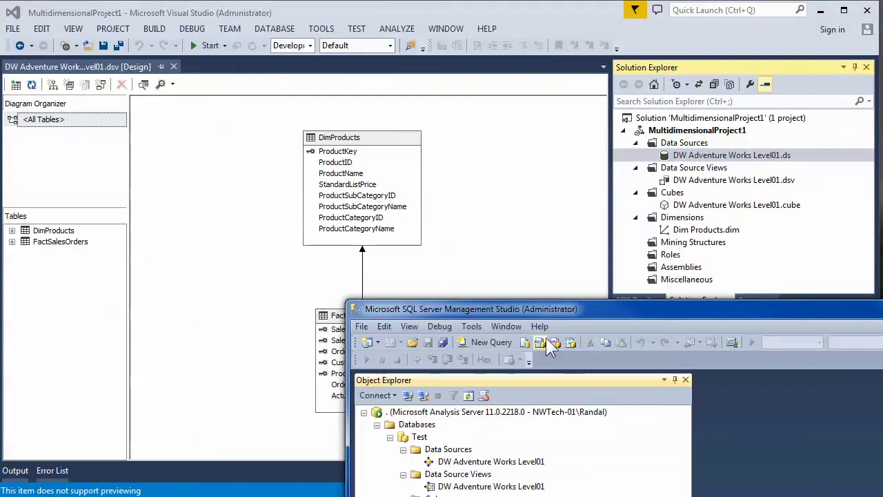
pyautogui.moveTo(552, 309); pyautogui.dragTo(665, 175)
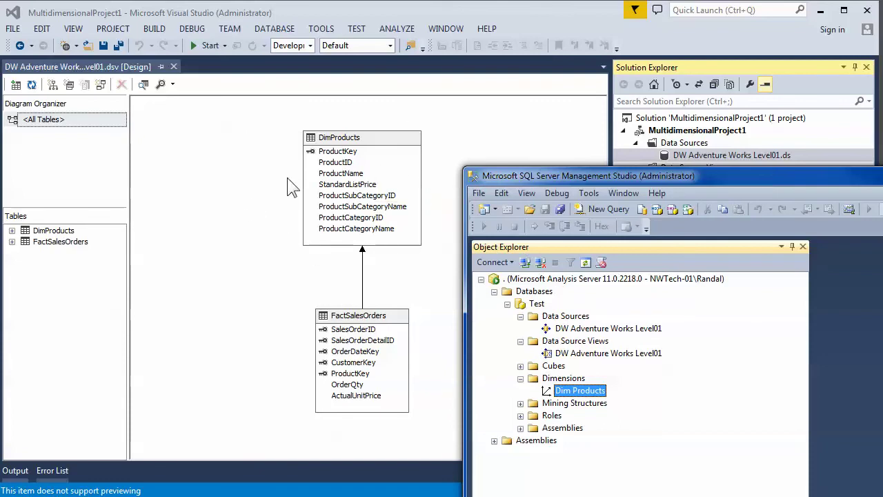
pyautogui.rightClick(375, 141)
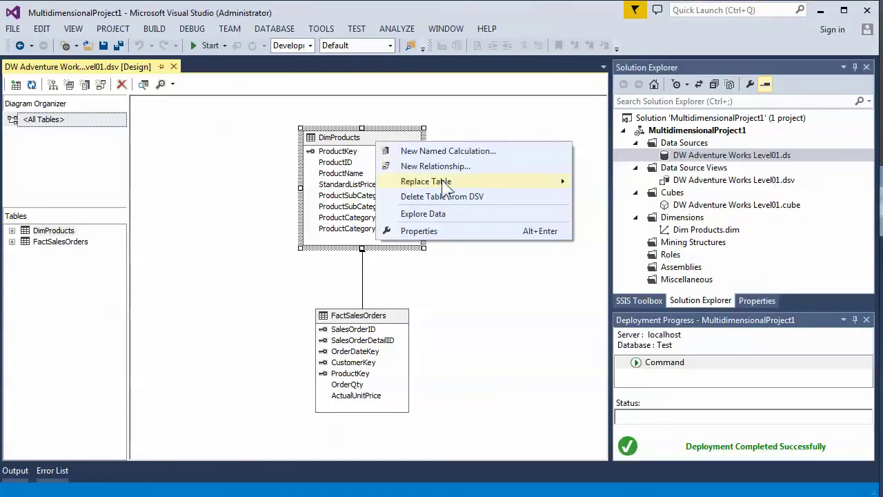
pyautogui.click(447, 212)
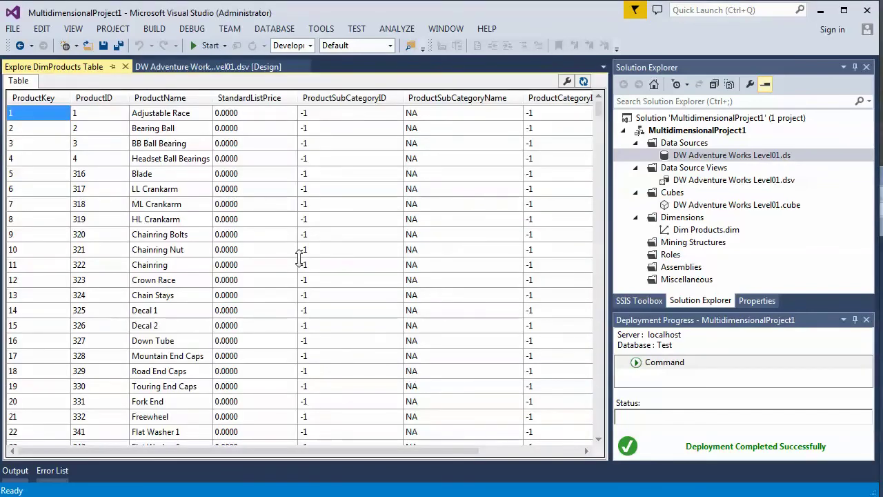
pyautogui.click(125, 66)
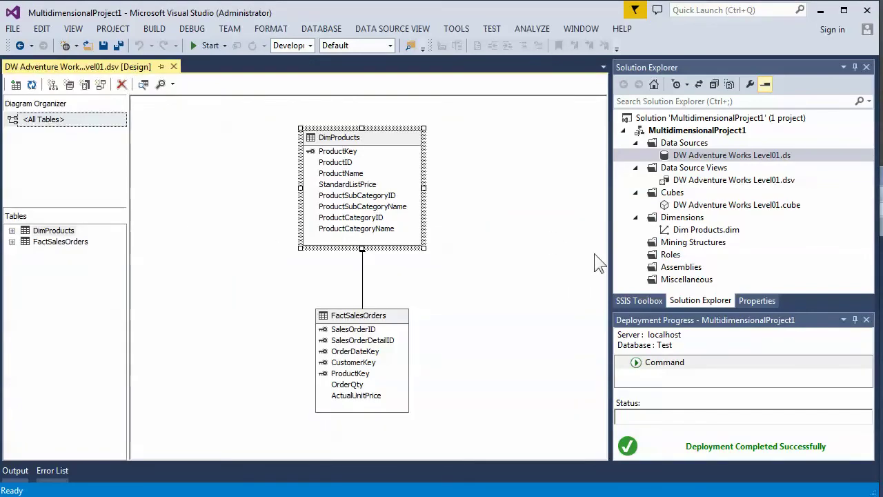
# - Build the MultidimensionalProject1 project
pyautogui.rightClick(680, 132)
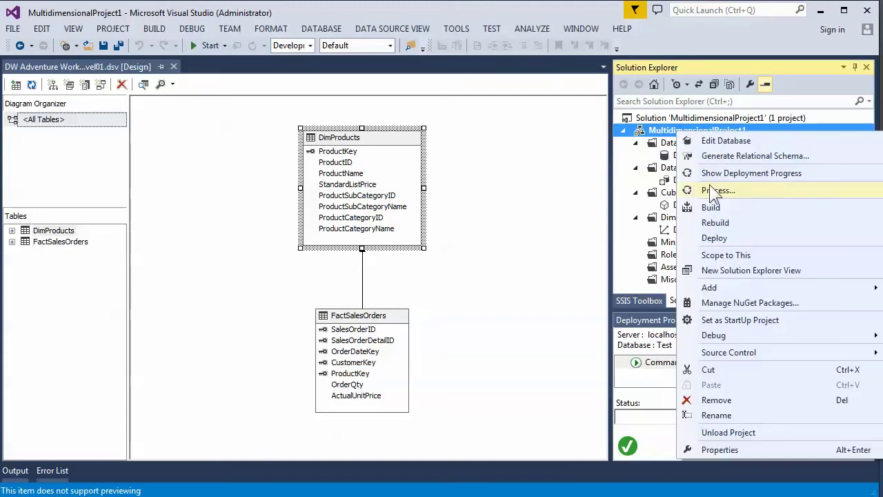
pyautogui.click(715, 209)
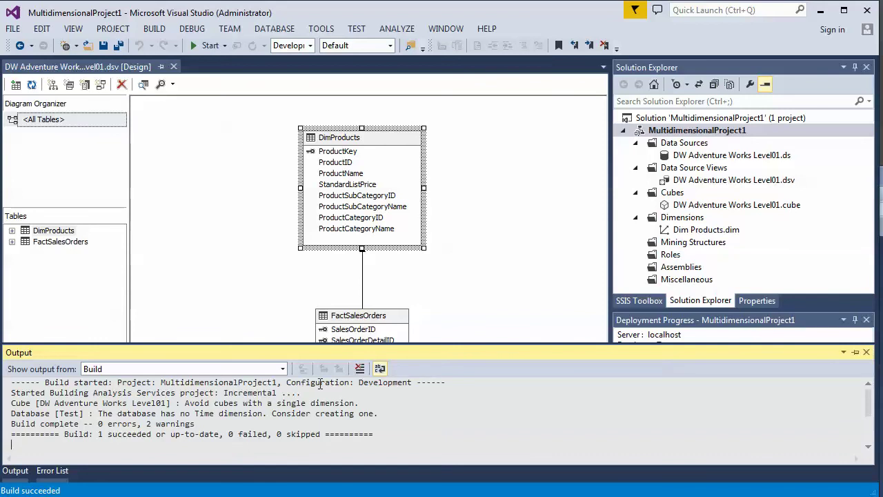
pyautogui.click(689, 231)
pyautogui.click(697, 205)
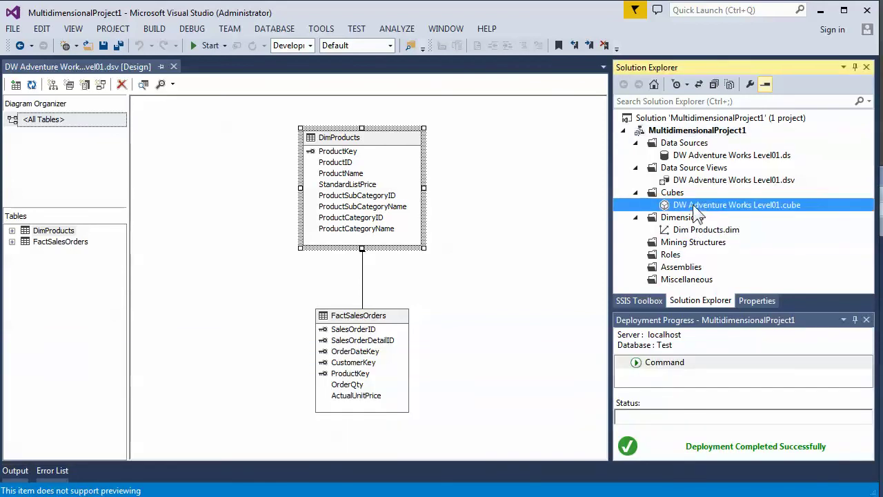
pyautogui.click(708, 169)
pyautogui.click(707, 194)
pyautogui.click(696, 209)
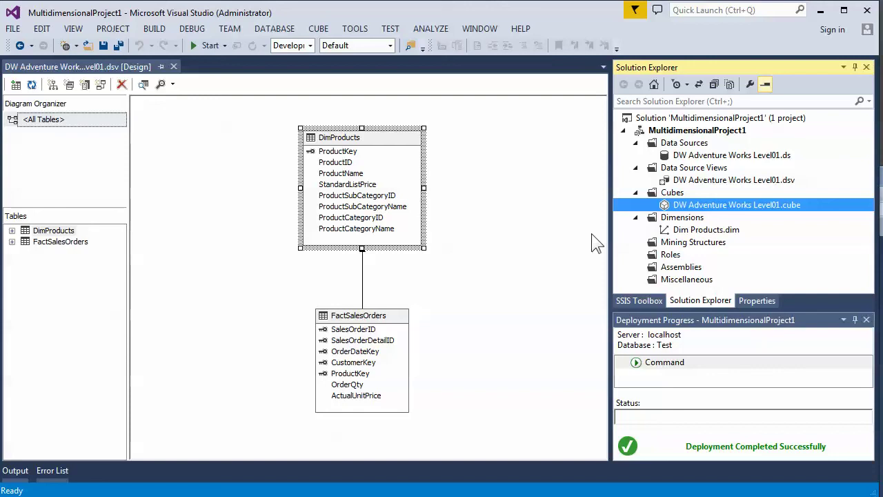
# - Start deploying the project but decline overwriting the Test database on localhost
pyautogui.rightClick(689, 131)
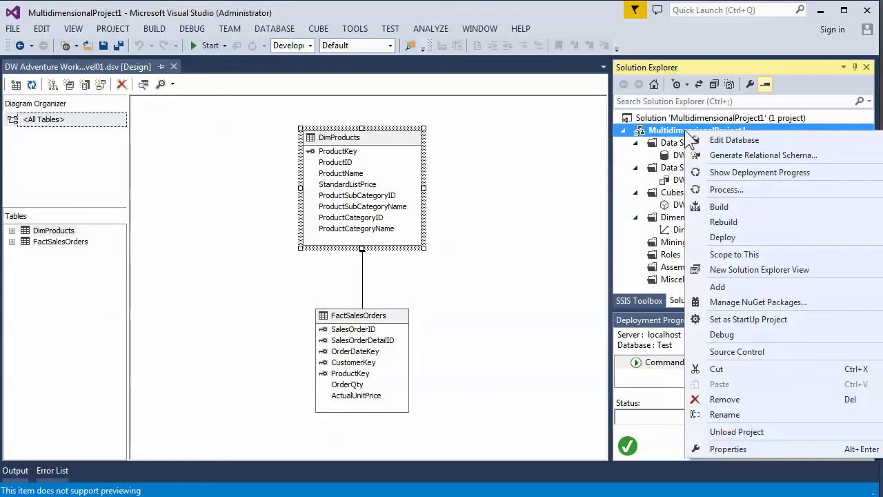
pyautogui.click(722, 237)
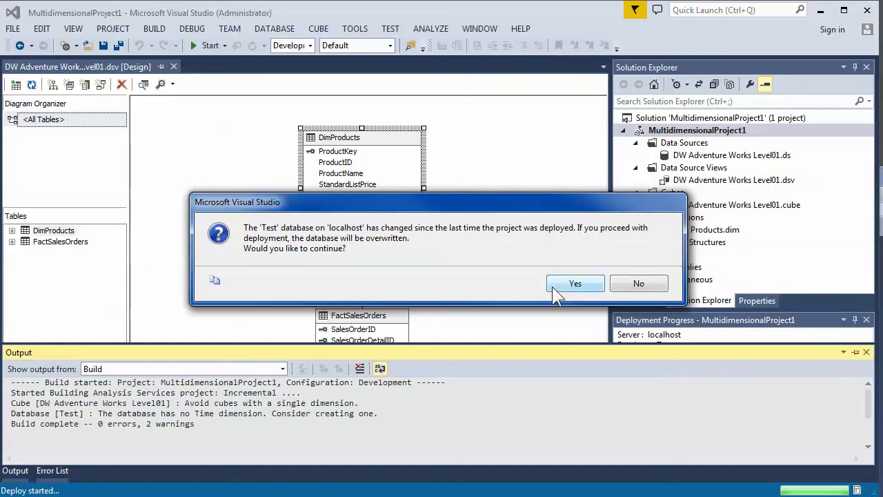
pyautogui.click(642, 270)
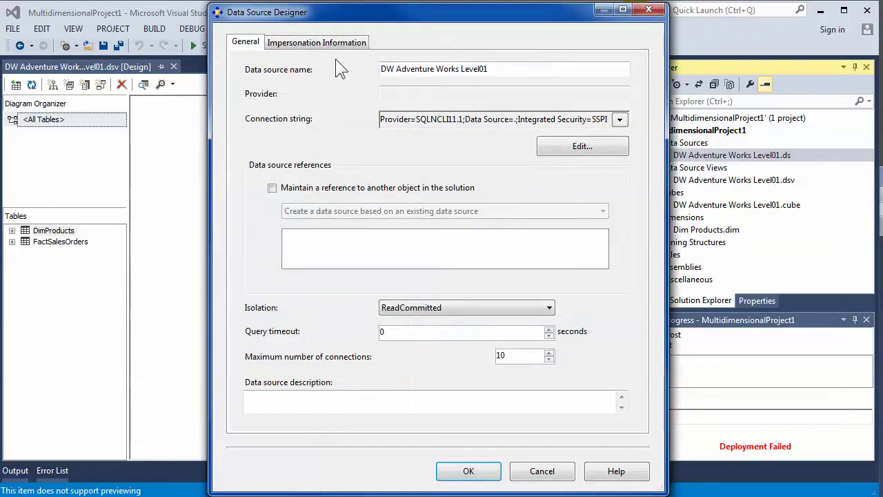
# - Try the impersonation options, including a specific Windows user, then cancel the Data Source Designer unsaved
pyautogui.click(316, 42)
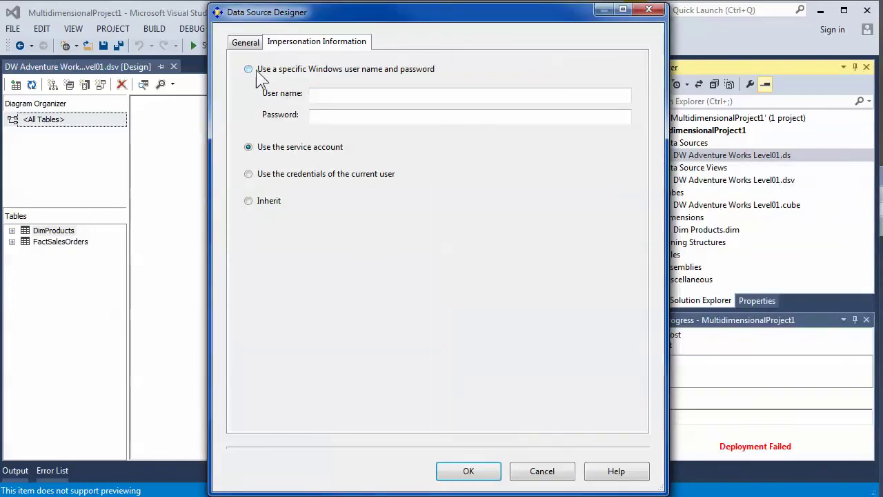
pyautogui.click(250, 69)
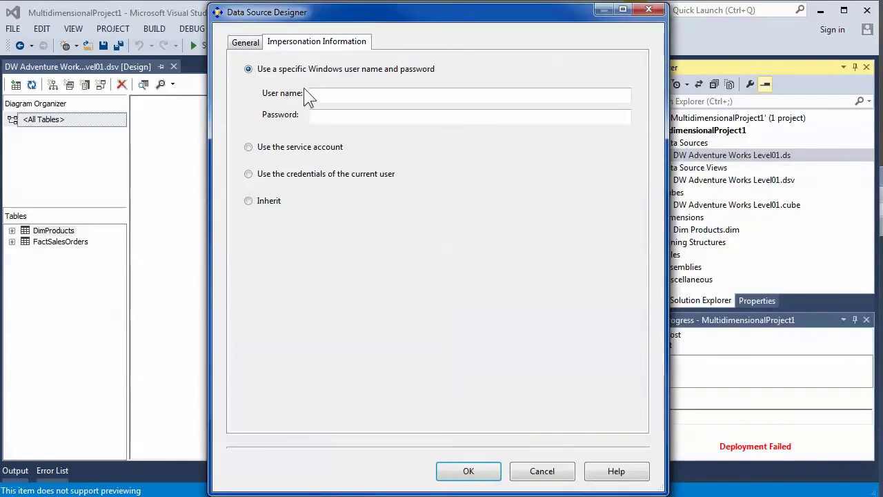
pyautogui.click(249, 148)
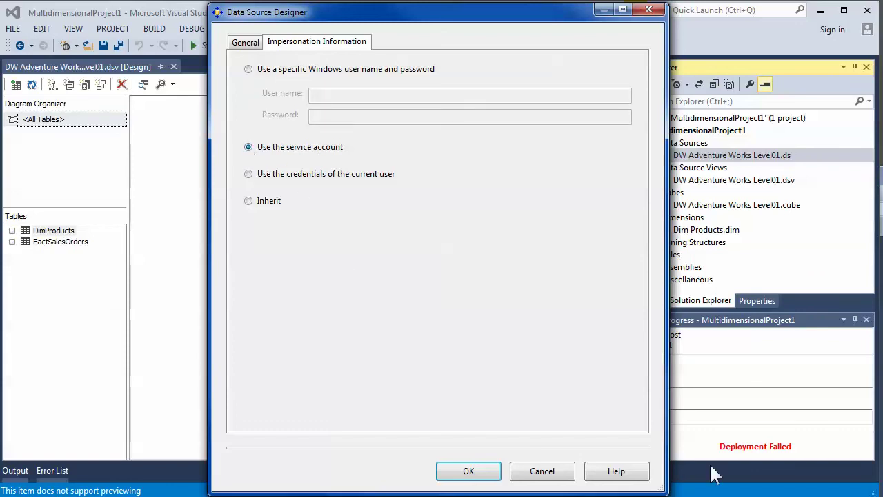
pyautogui.hotkey('alt', 'Tab')
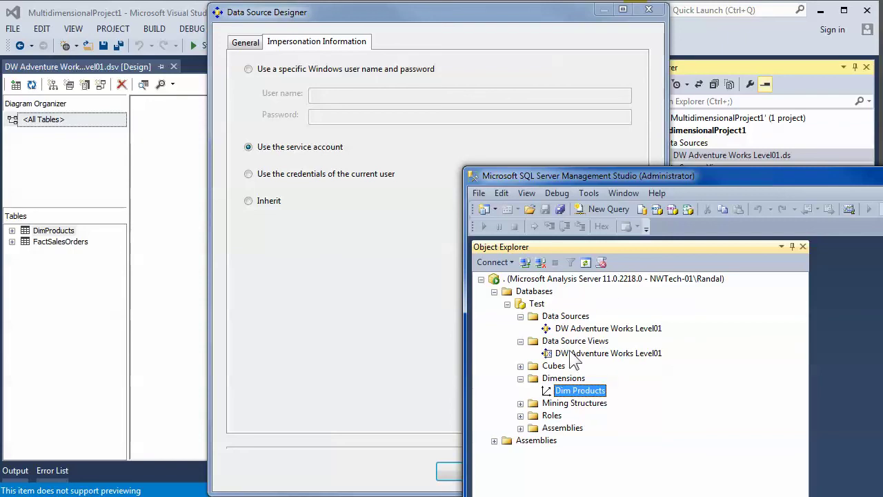
pyautogui.click(248, 70)
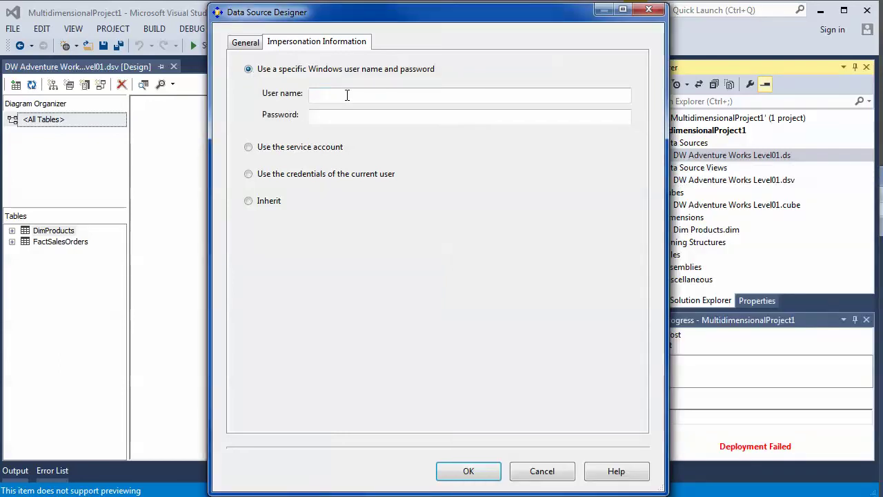
pyautogui.click(347, 95)
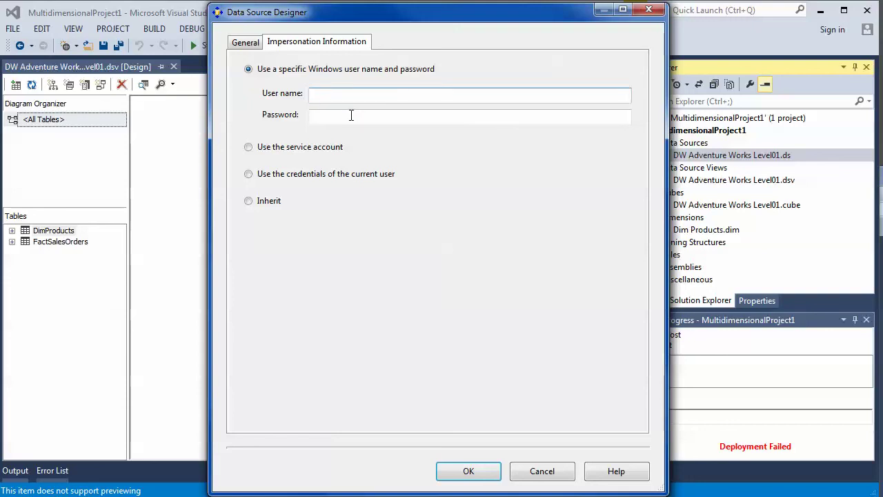
pyautogui.hotkey('alt', 'Tab')
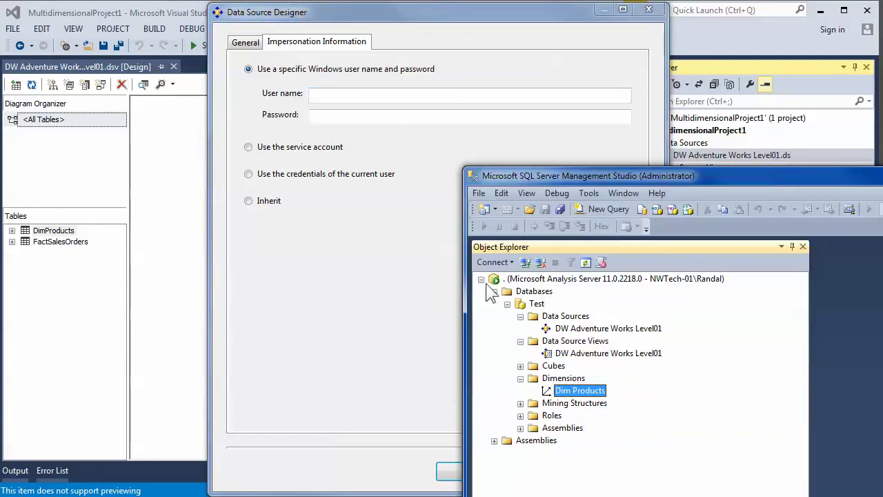
pyautogui.hotkey('alt', 'Tab')
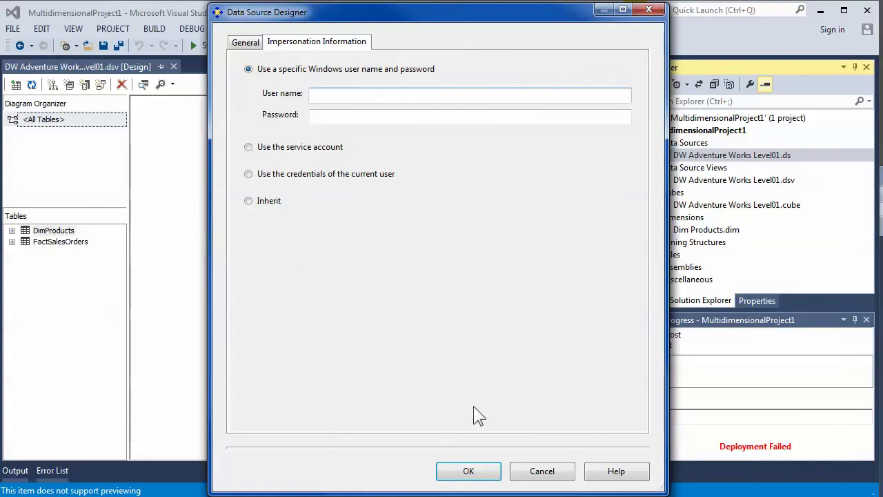
pyautogui.click(512, 467)
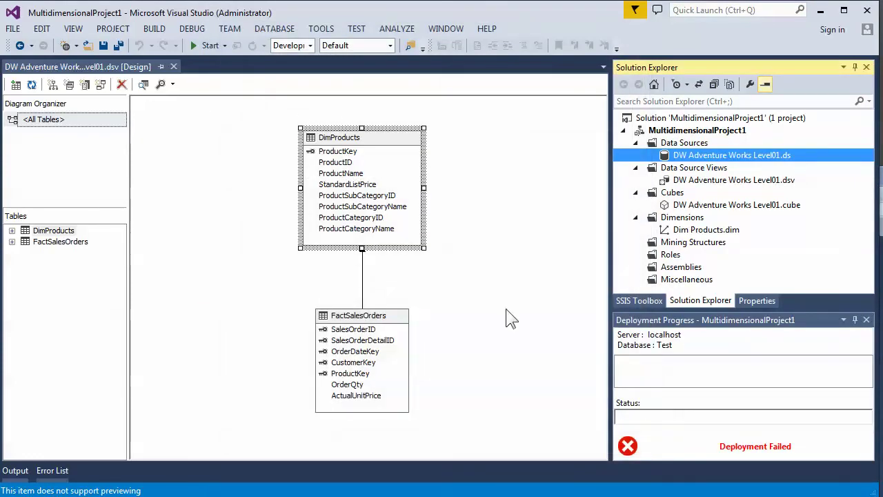
# - Explore the DimProducts table's data from the DSV diagram, close the preview, and return to SSMS
pyautogui.click(390, 151)
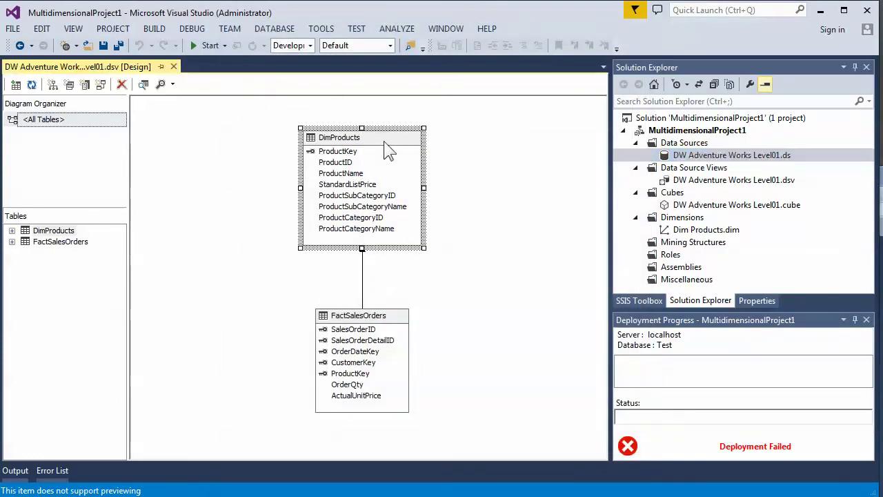
pyautogui.rightClick(388, 151)
pyautogui.click(429, 214)
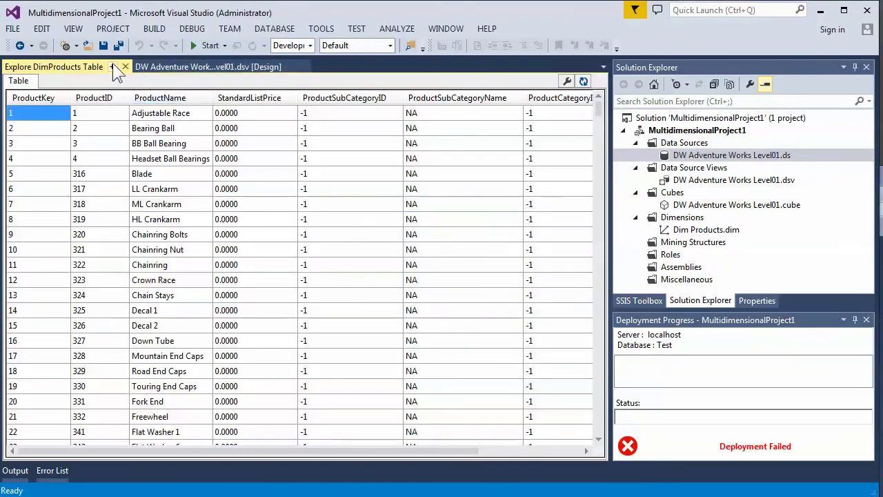
pyautogui.click(125, 66)
pyautogui.hotkey('alt', 'Tab')
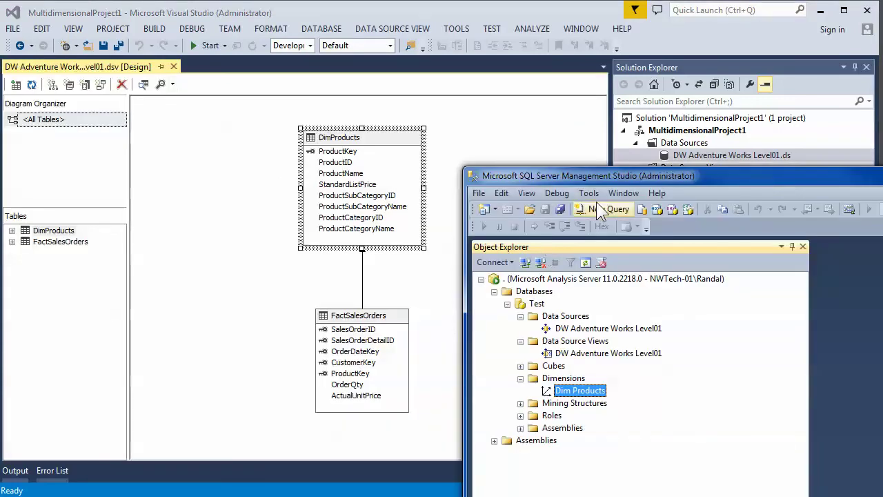
pyautogui.moveTo(650, 175); pyautogui.dragTo(470, 172)
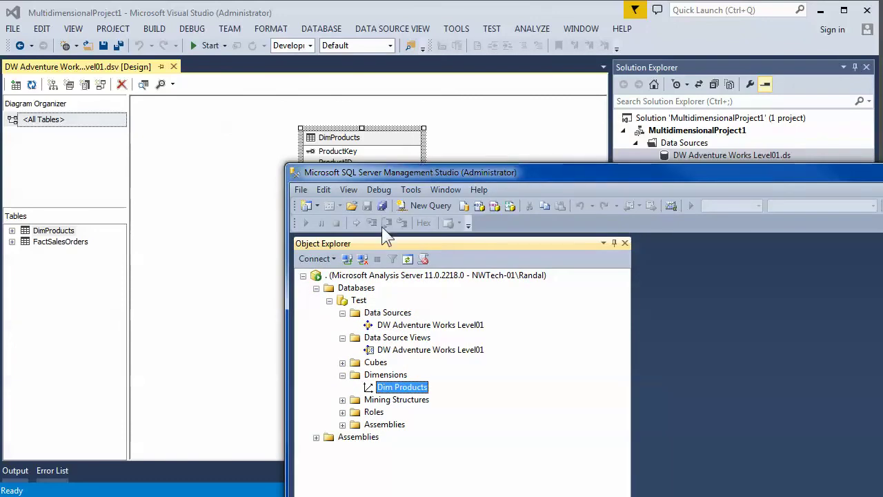
# - Connect Object Explorer to the local Database Engine
pyautogui.click(316, 259)
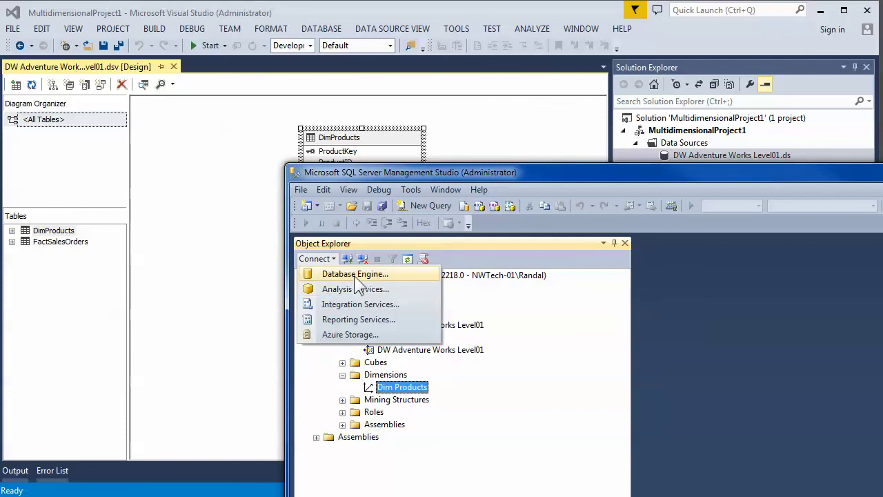
pyautogui.click(354, 276)
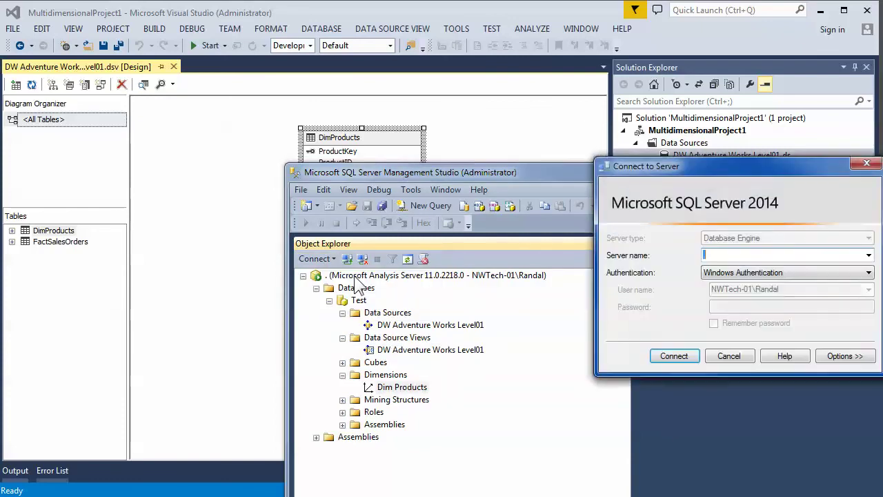
pyautogui.click(674, 356)
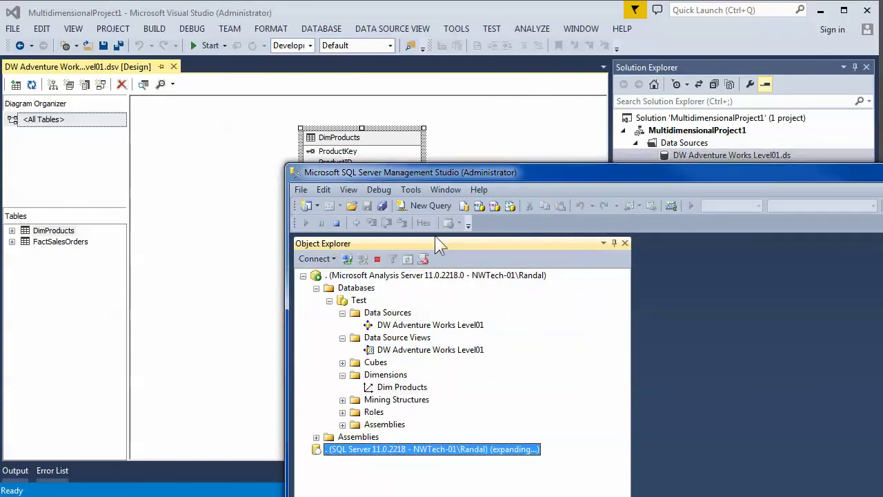
pyautogui.moveTo(529, 175); pyautogui.dragTo(576, 0)
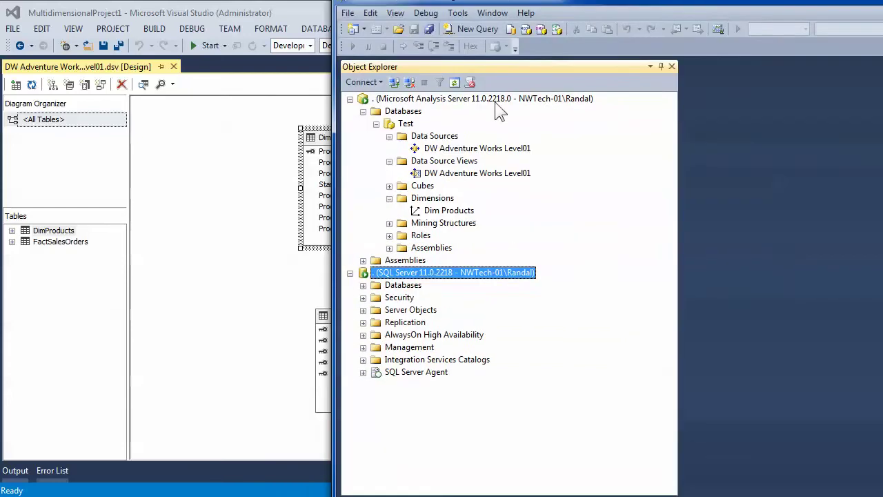
# - Expand Security > Logins and start a New Login from the Logins folder
pyautogui.click(363, 298)
pyautogui.click(376, 310)
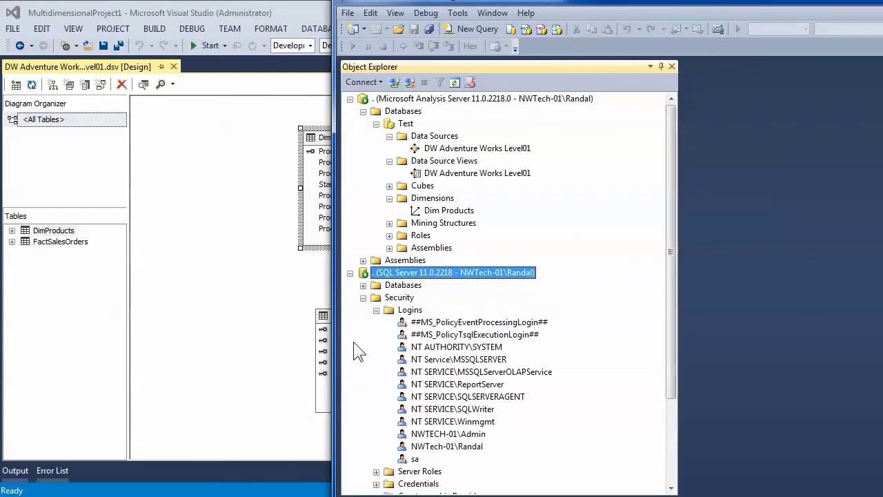
pyautogui.scroll(-2, 487, 370)
pyautogui.click(510, 300)
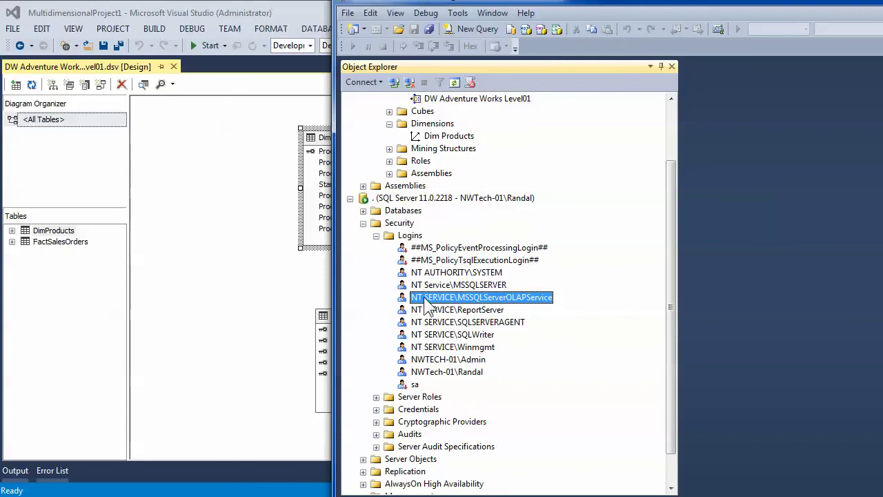
pyautogui.rightClick(415, 237)
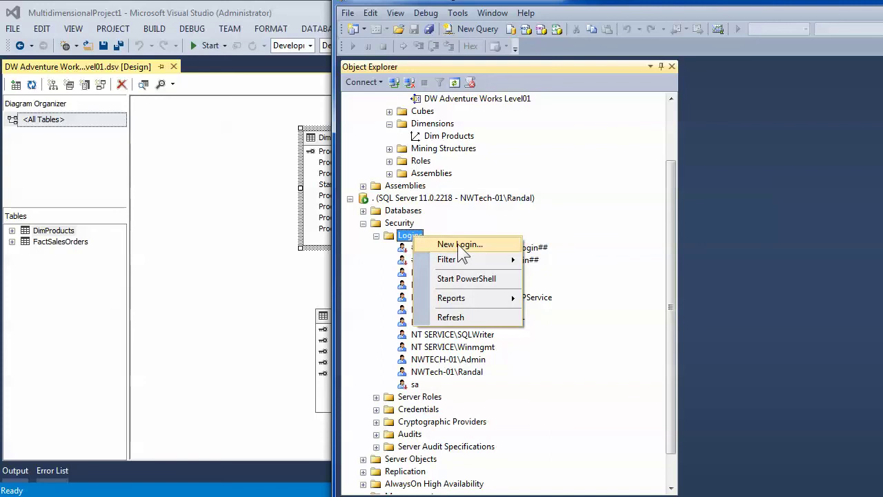
pyautogui.click(458, 243)
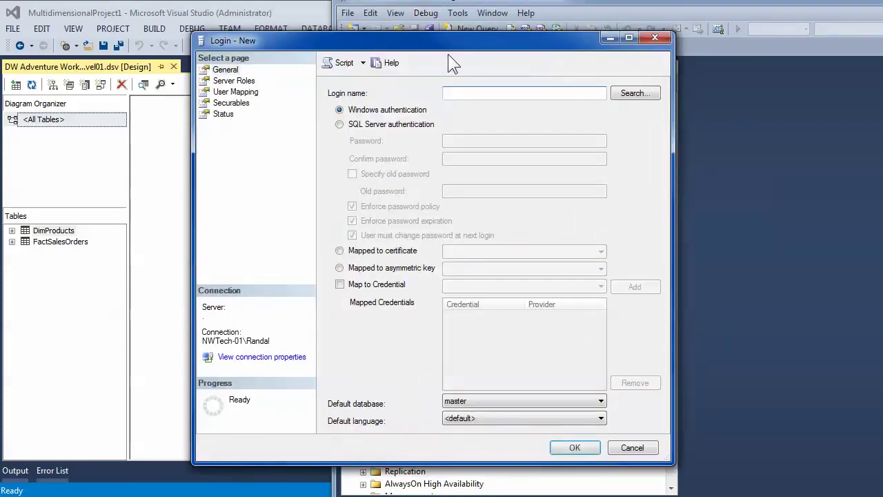
# - Enter NT SERVICE\MSSQLServerOLAPService as the new login name, verified through Check Names
pyautogui.rightClick(475, 92)
pyautogui.click(514, 152)
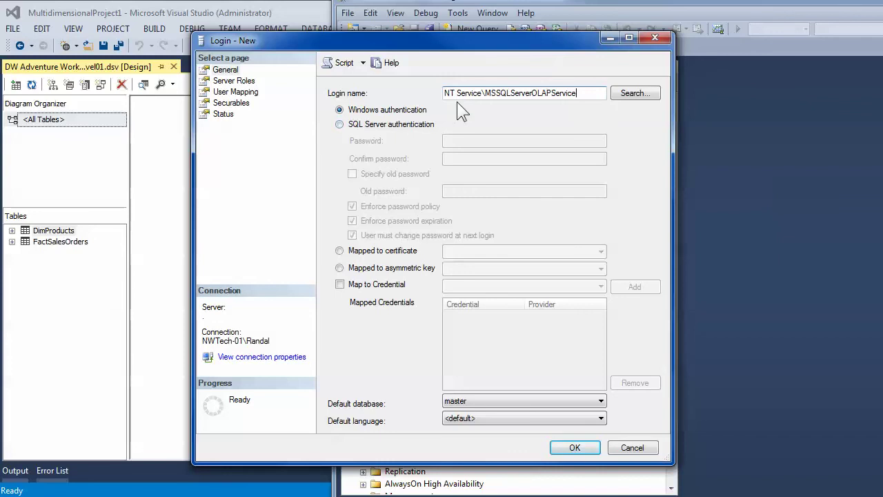
pyautogui.click(633, 95)
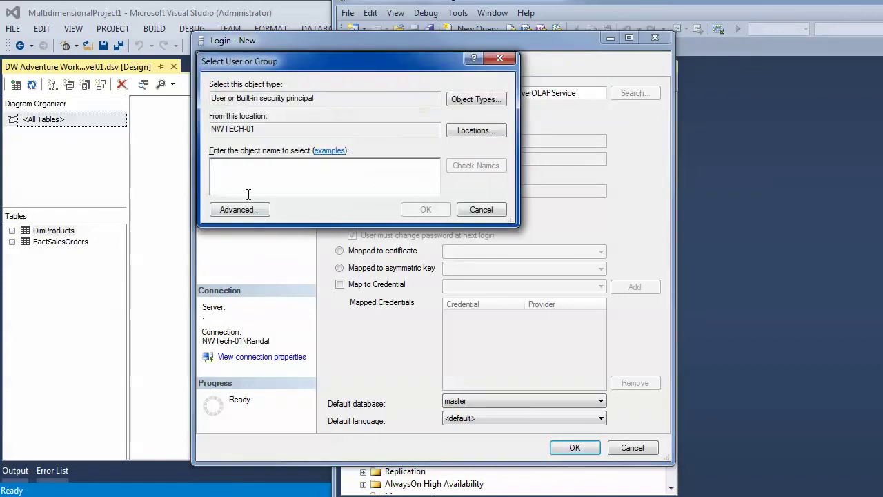
pyautogui.rightClick(238, 166)
pyautogui.click(271, 204)
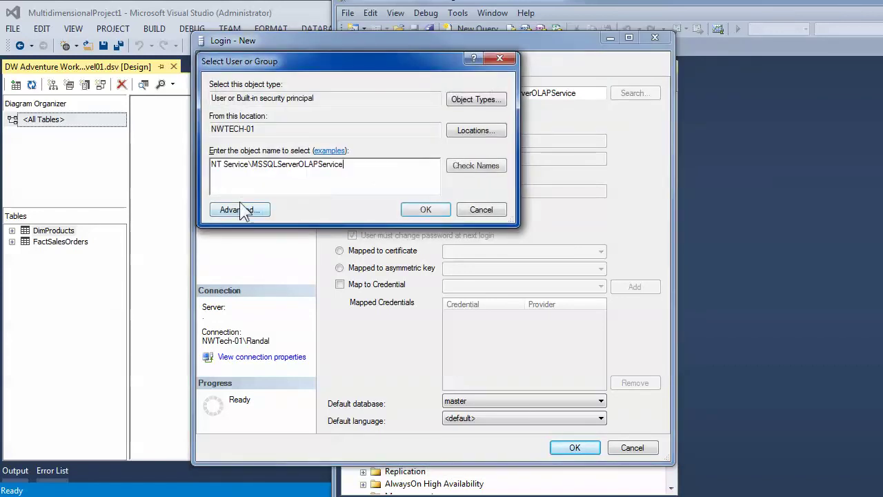
pyautogui.click(461, 167)
pyautogui.click(422, 209)
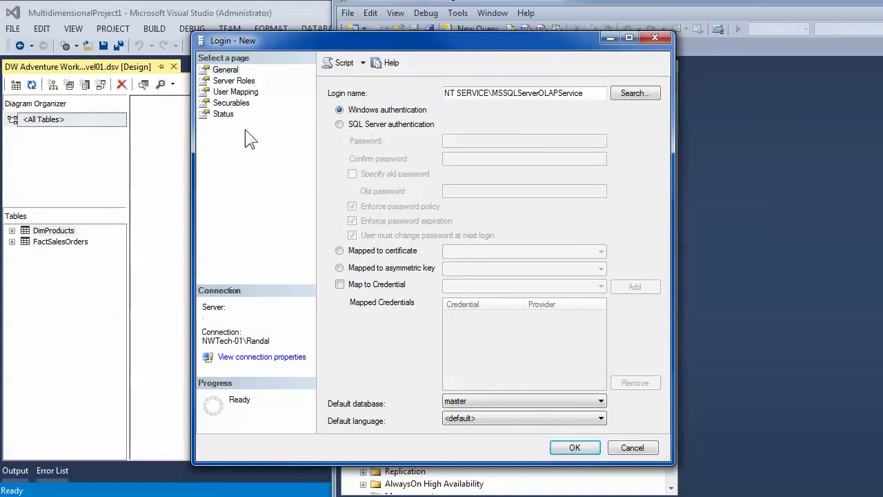
# - Map the new login to AdventureWorks_Level01, leaving DWUWFinalDB unmapped
pyautogui.click(225, 93)
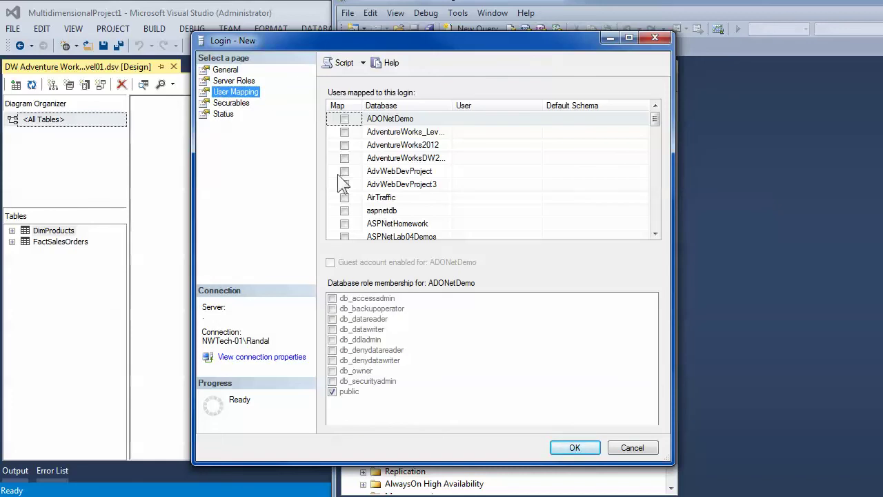
pyautogui.moveTo(452, 110); pyautogui.dragTo(486, 107)
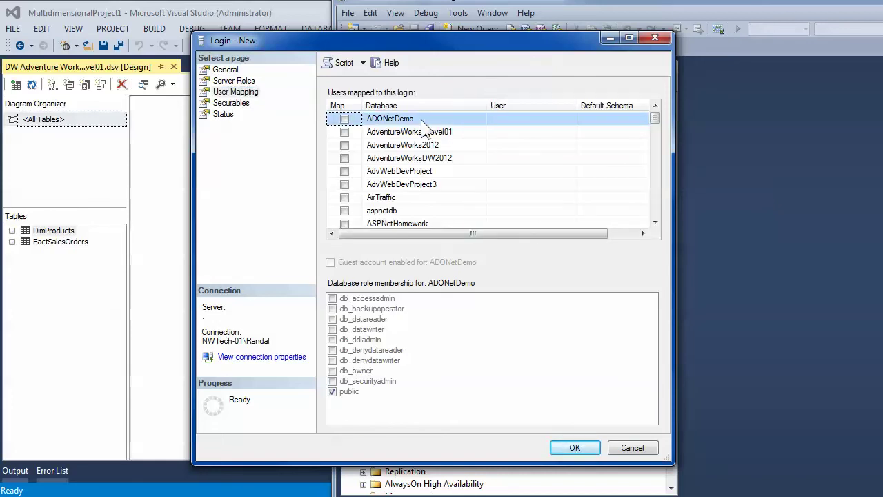
pyautogui.click(344, 131)
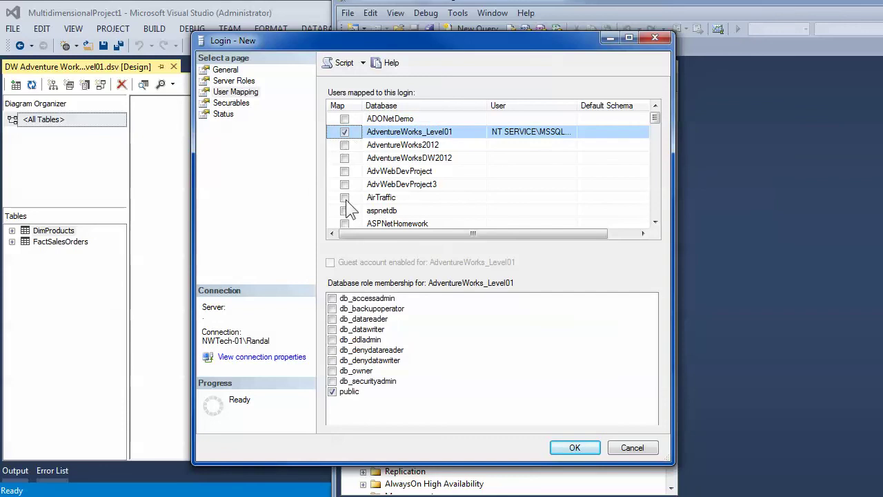
pyautogui.moveTo(655, 124); pyautogui.dragTo(653, 178)
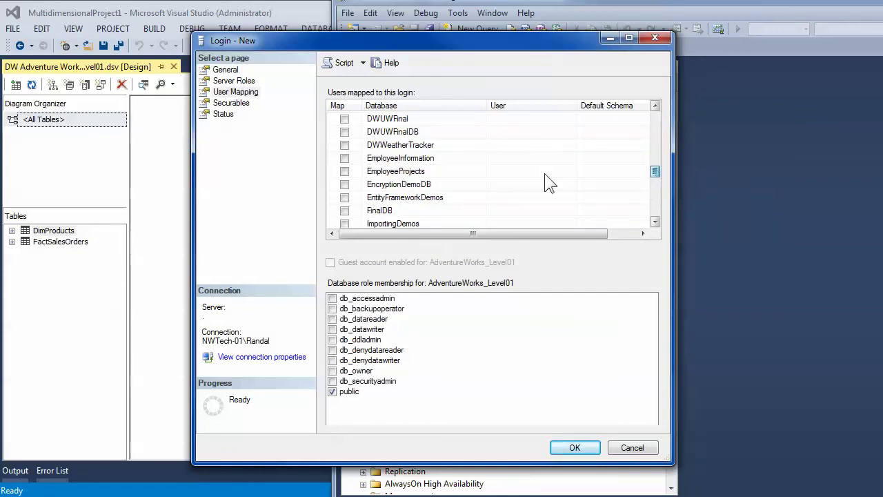
pyautogui.click(345, 132)
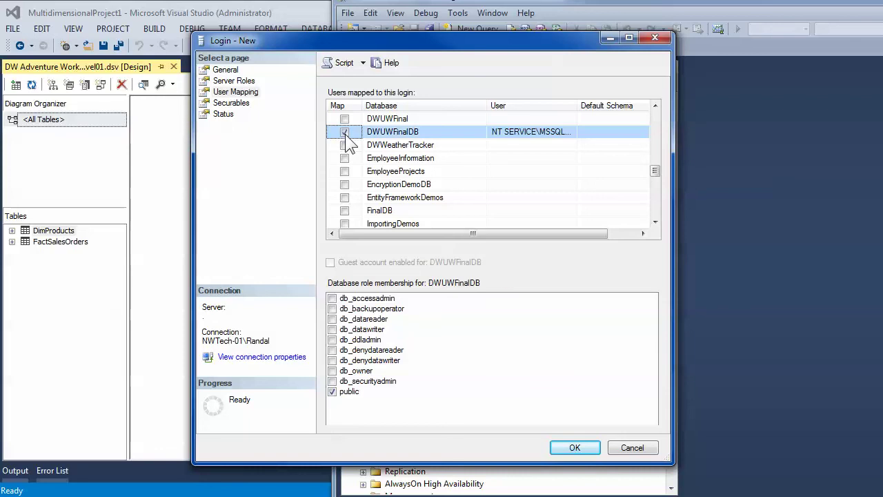
pyautogui.click(345, 133)
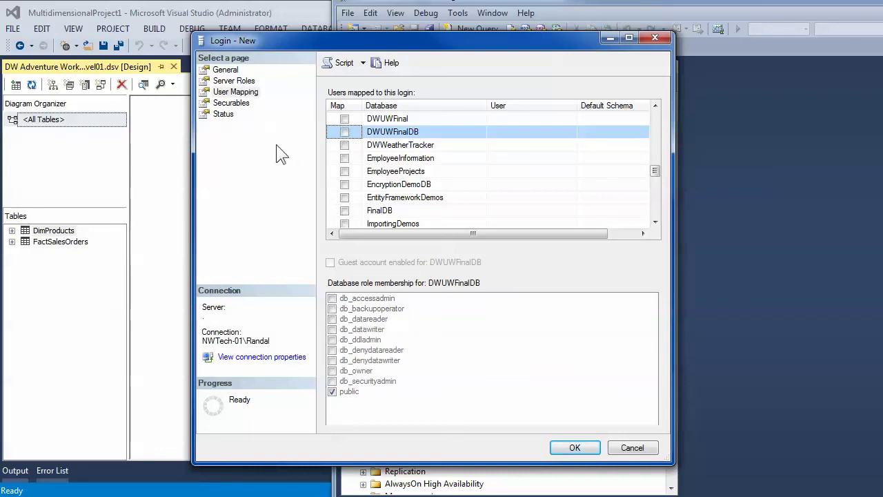
pyautogui.click(344, 133)
pyautogui.click(344, 132)
pyautogui.moveTo(656, 172); pyautogui.dragTo(655, 116)
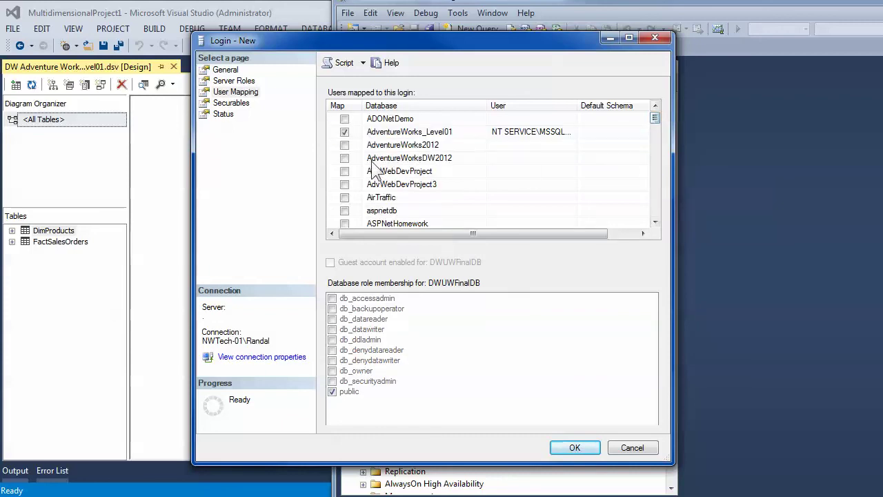
# - Grant db_datareader on AdventureWorks_Level01 and save the login; it fails with error 15025
pyautogui.click(400, 133)
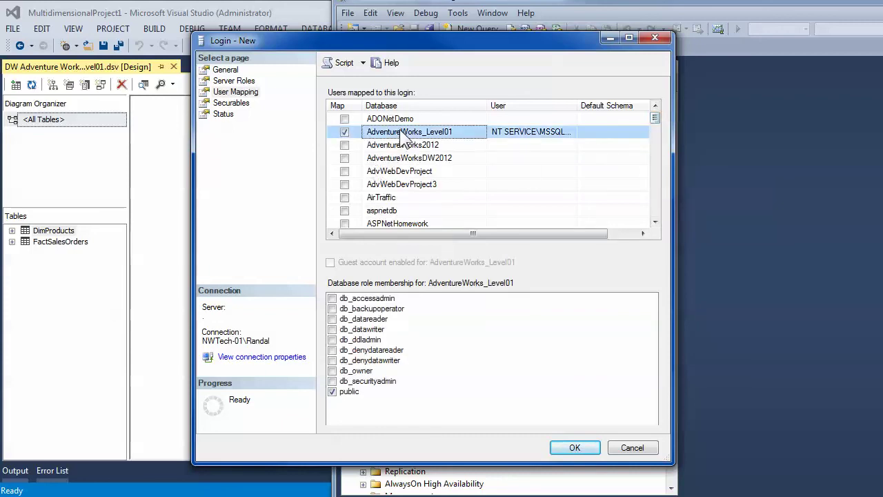
pyautogui.click(332, 319)
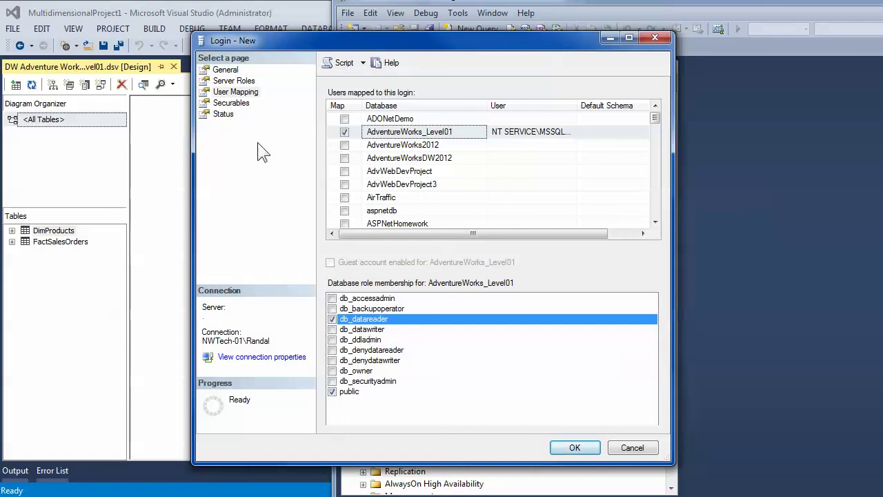
pyautogui.click(225, 70)
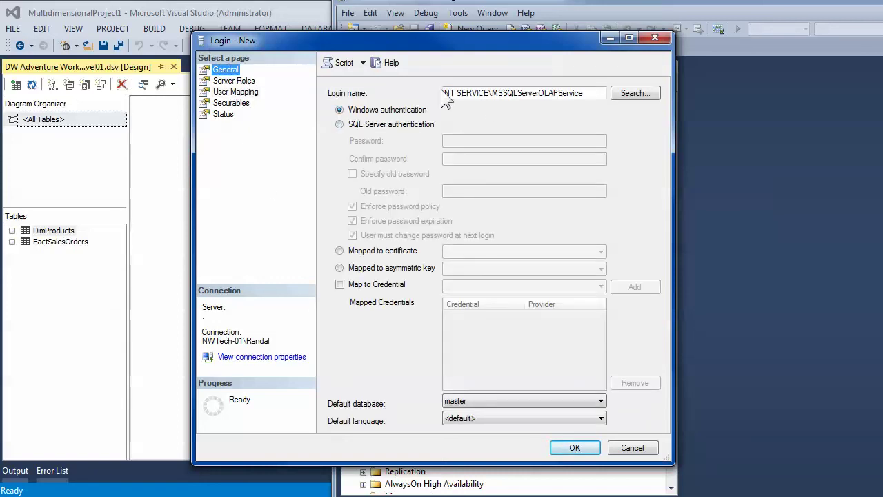
pyautogui.click(238, 91)
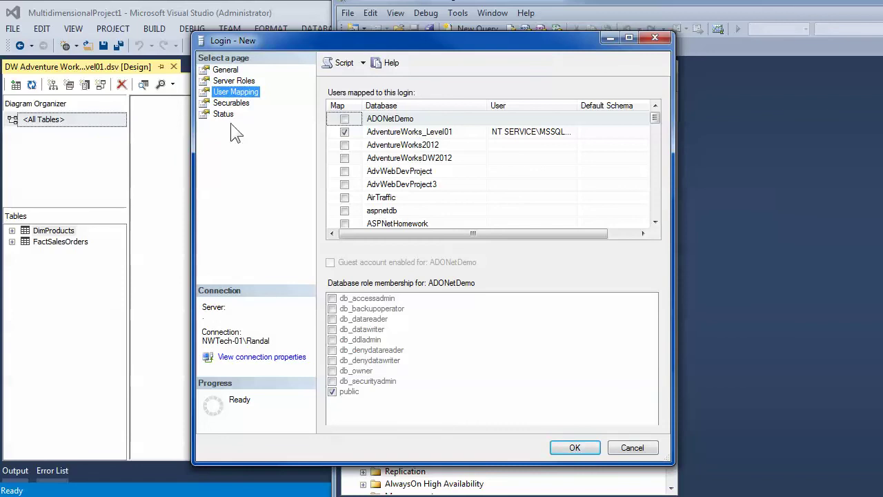
pyautogui.click(396, 132)
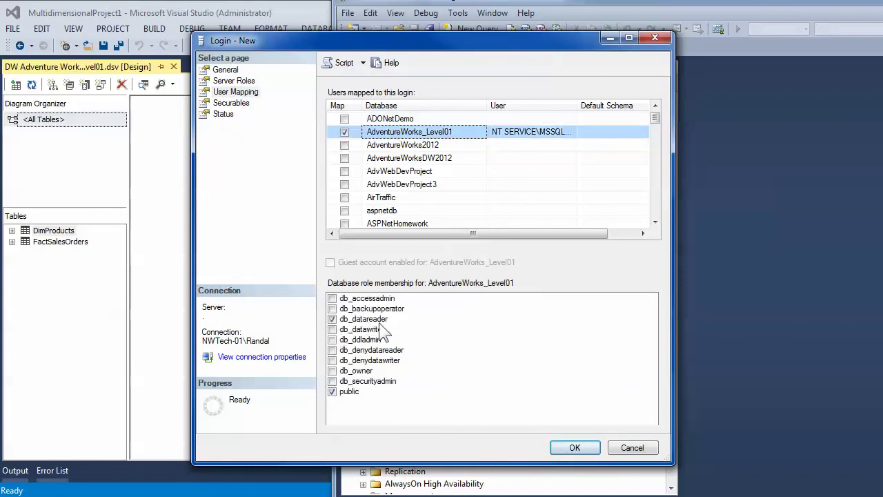
pyautogui.click(575, 448)
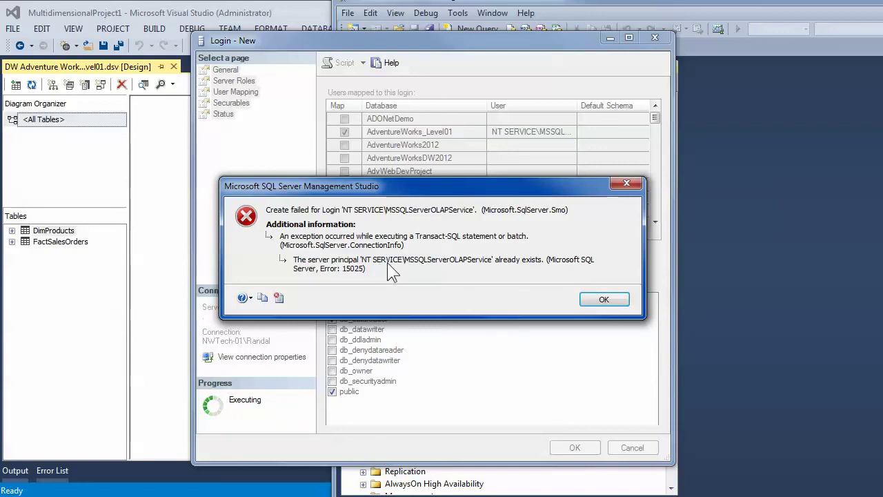
# - Dismiss the error 15025 message and cancel the new login dialog
pyautogui.click(610, 301)
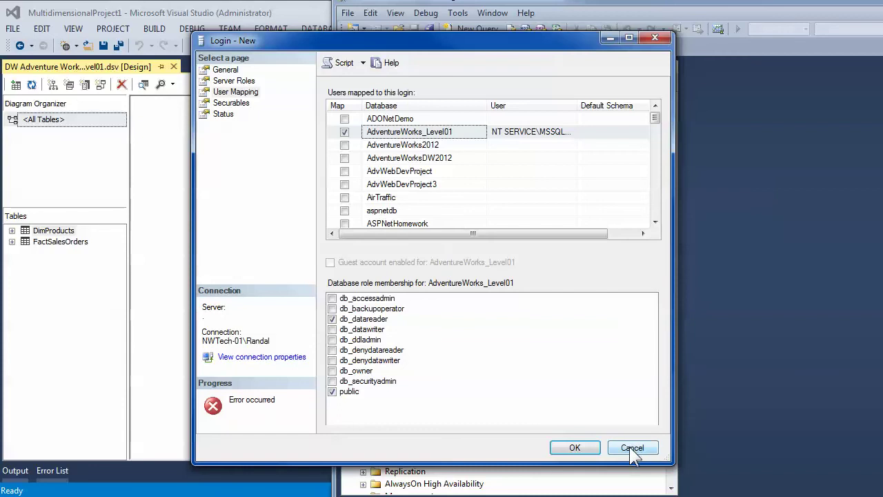
pyautogui.click(631, 448)
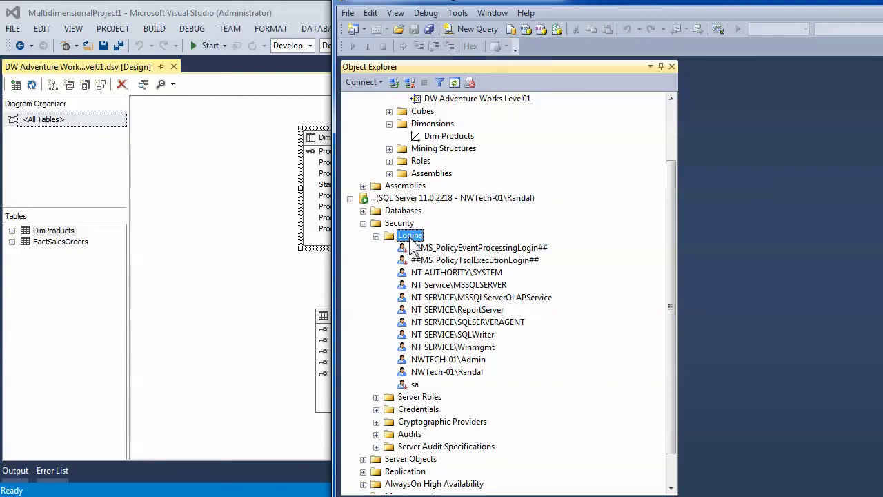
pyautogui.rightClick(412, 243)
pyautogui.click(387, 288)
# - Delete the existing NT SERVICE\MSSQLServerOLAPService login from Security > Logins
pyautogui.click(458, 286)
pyautogui.click(437, 298)
pyautogui.press('Delete')
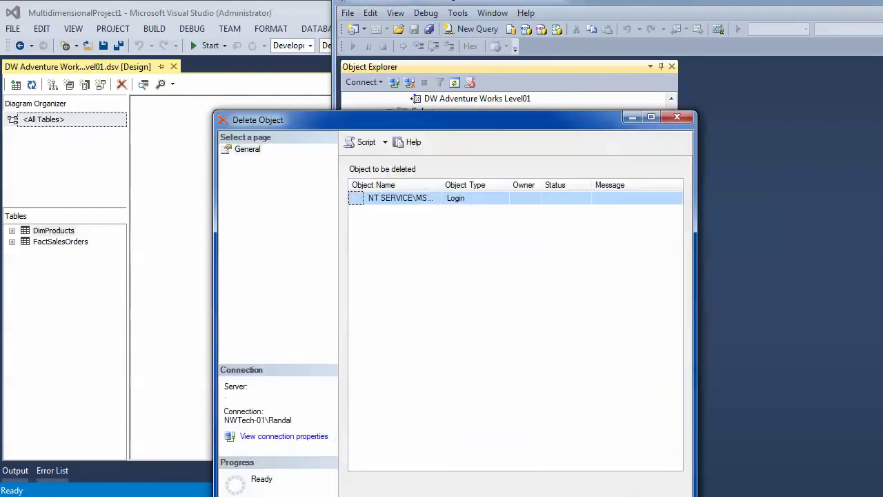
pyautogui.press('Return')
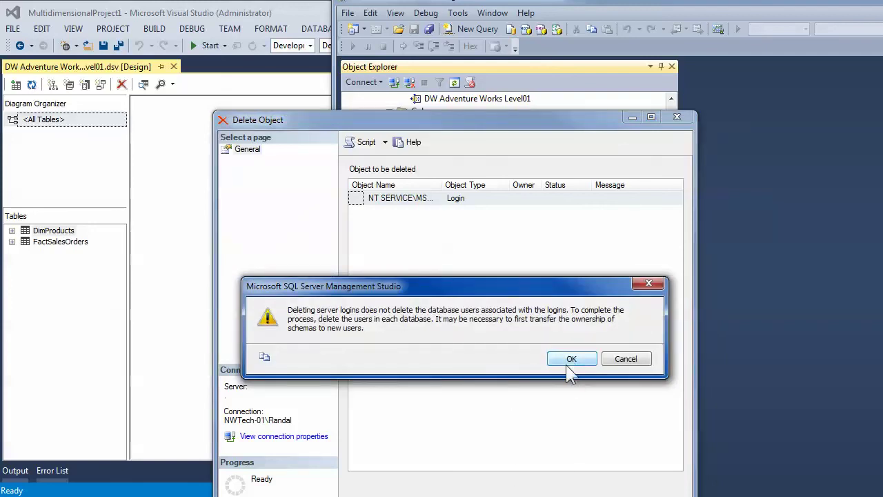
pyautogui.click(570, 357)
pyautogui.rightClick(412, 235)
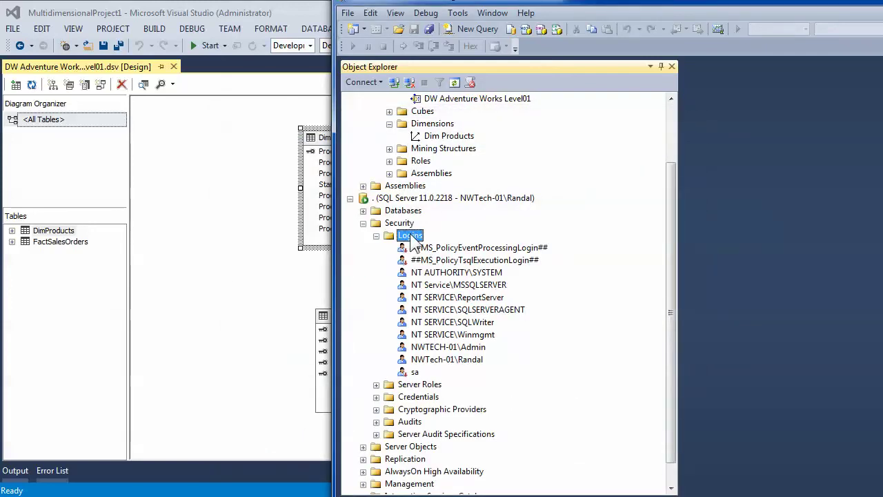
pyautogui.click(456, 242)
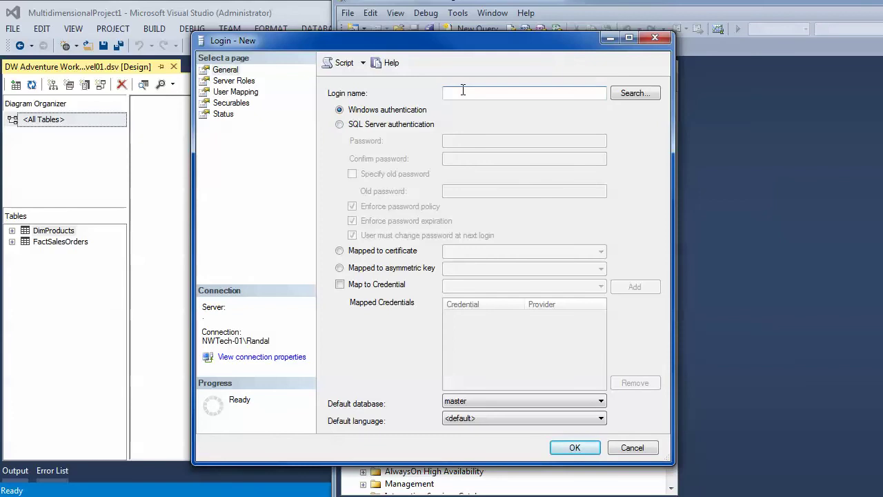
# - Look up and accept the pasted MSSQLServerOLAPService account as the login name
pyautogui.click(627, 94)
pyautogui.write('NT Service\\MSSQLServerOLAPService')
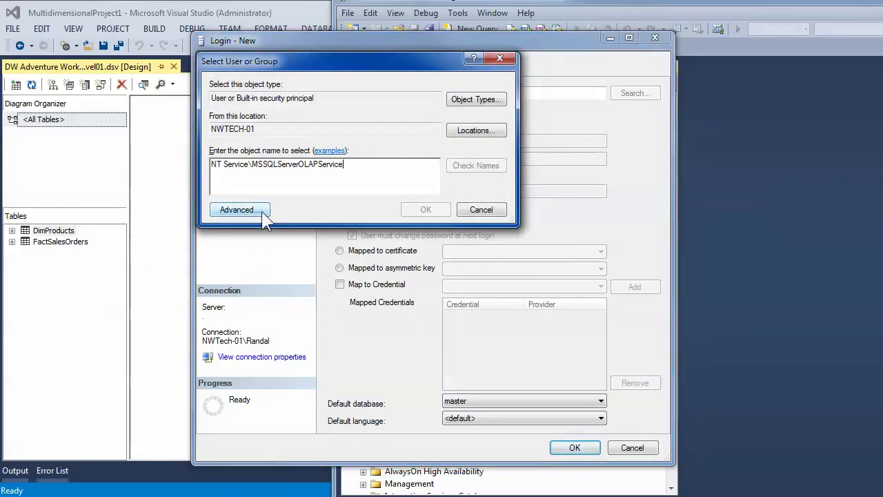
pyautogui.click(461, 171)
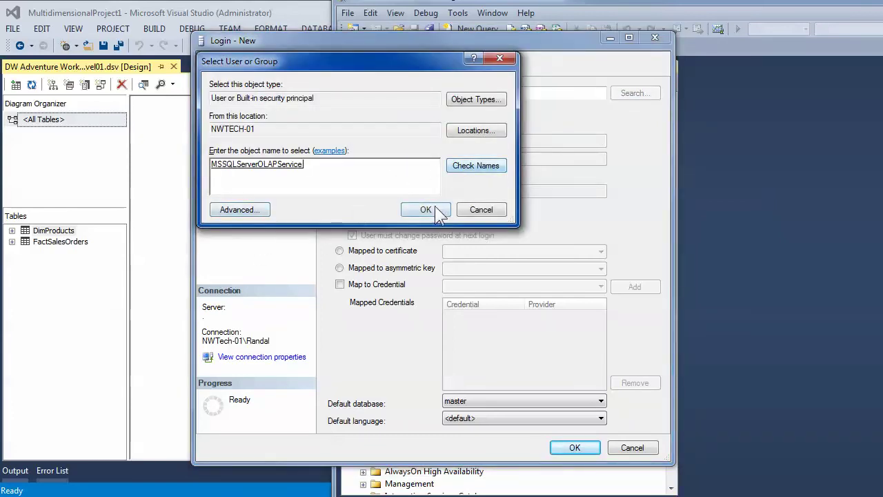
pyautogui.click(436, 211)
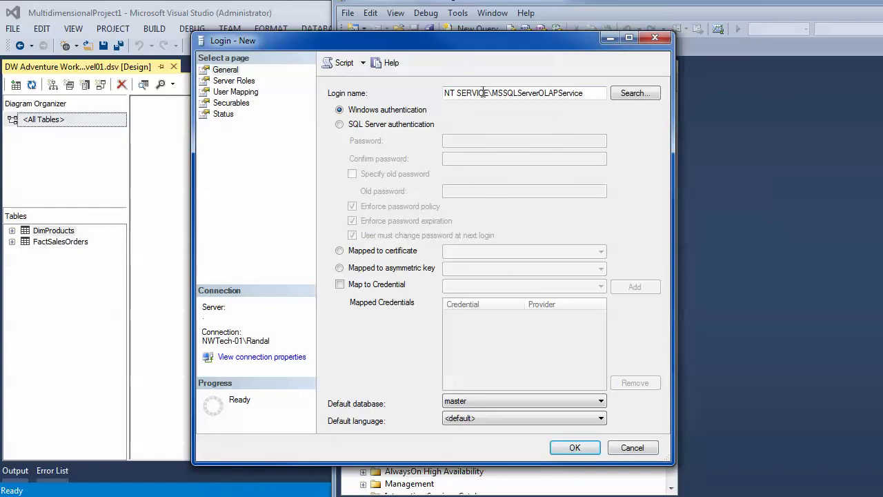
# - Try replacing the NT SERVICE prefix with 'Builtin', then paste the account into the lookup again
pyautogui.moveTo(489, 92); pyautogui.dragTo(384, 93)
pyautogui.write('Bu')
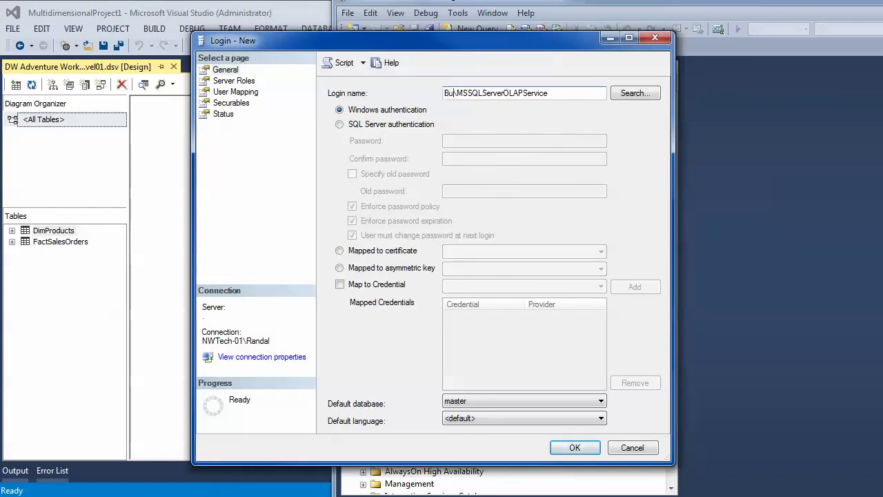
pyautogui.write('iltin')
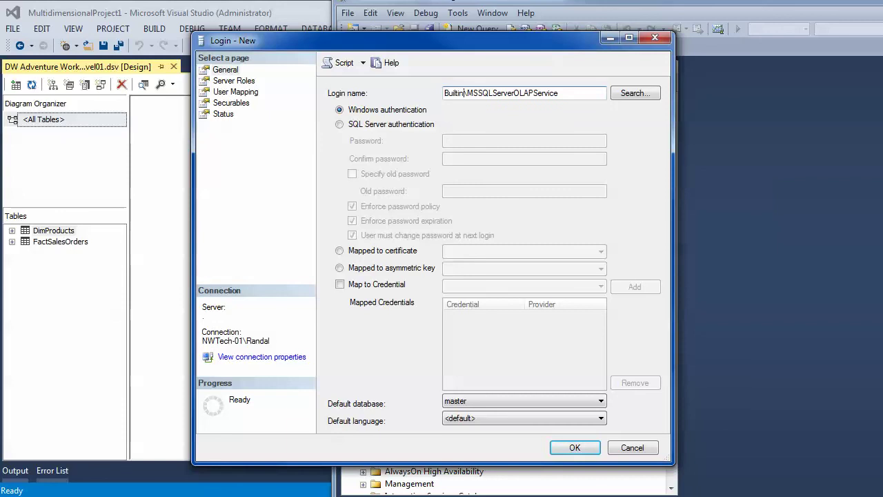
pyautogui.press('BackSpace')
pyautogui.press('BackSpace')
pyautogui.press('BackSpace')
pyautogui.press('BackSpace')
pyautogui.press('BackSpace')
pyautogui.press('BackSpace')
pyautogui.press('BackSpace')
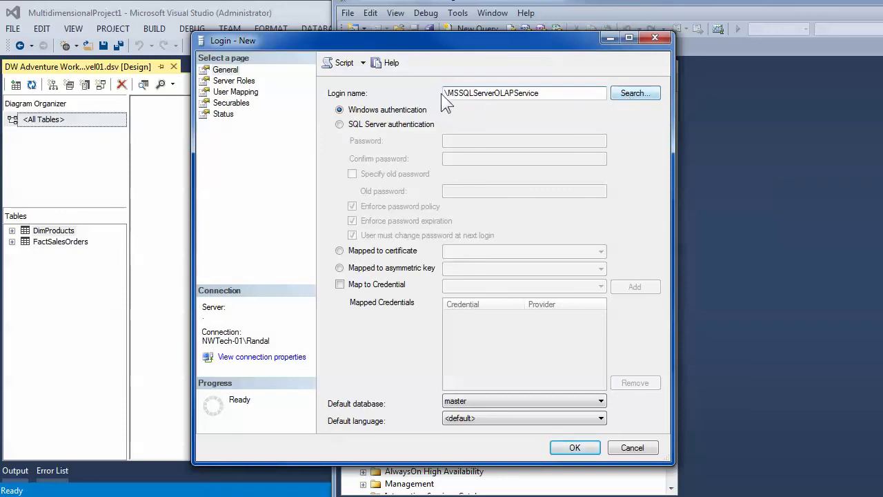
pyautogui.click(633, 95)
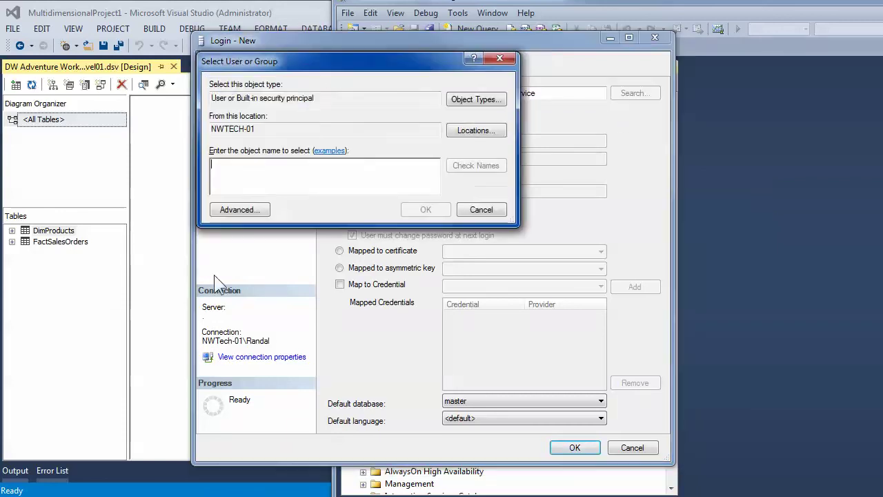
pyautogui.rightClick(225, 163)
pyautogui.click(256, 202)
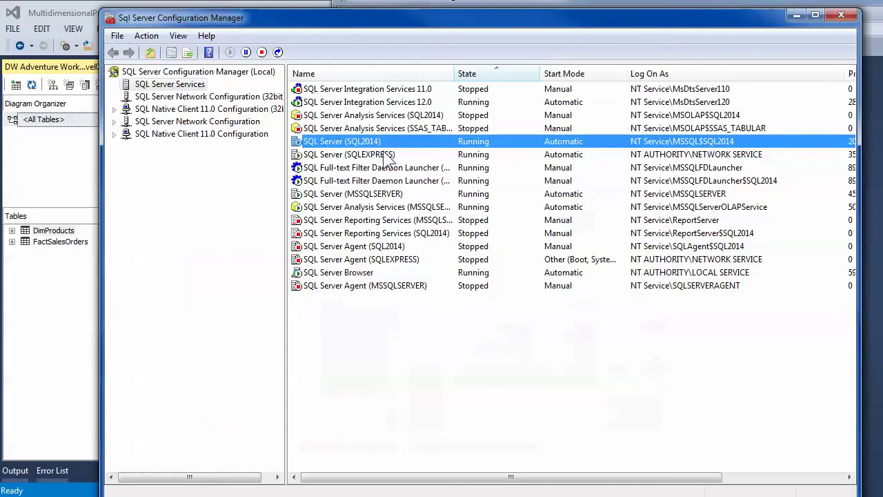
# - Copy the logon account name of Analysis Services (MSSQLSERVER) from its properties, then return to Visual Studio
pyautogui.doubleClick(376, 141)
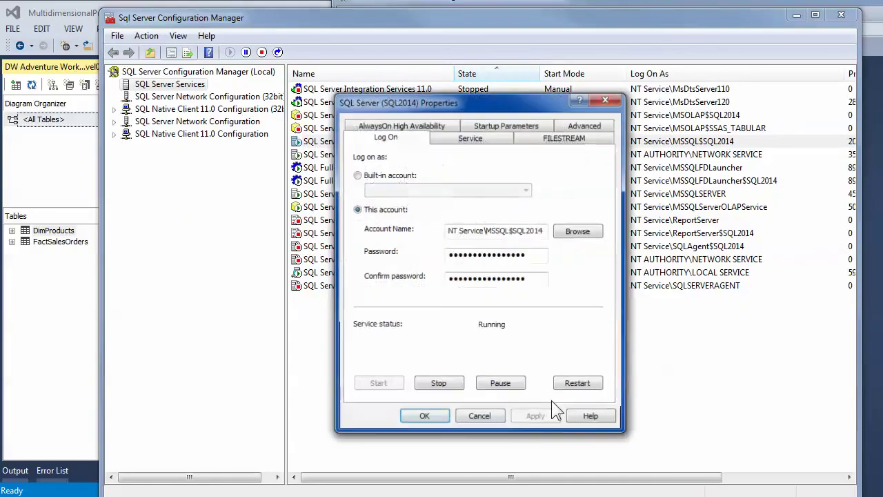
pyautogui.click(481, 419)
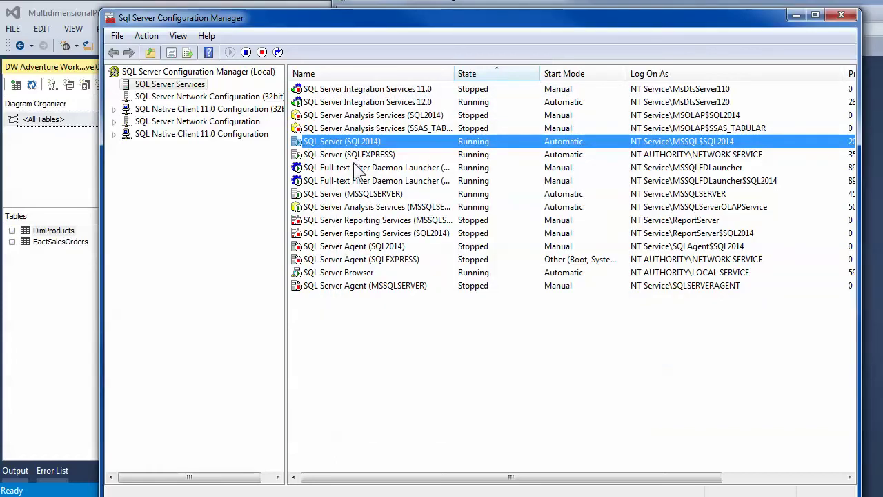
pyautogui.click(354, 129)
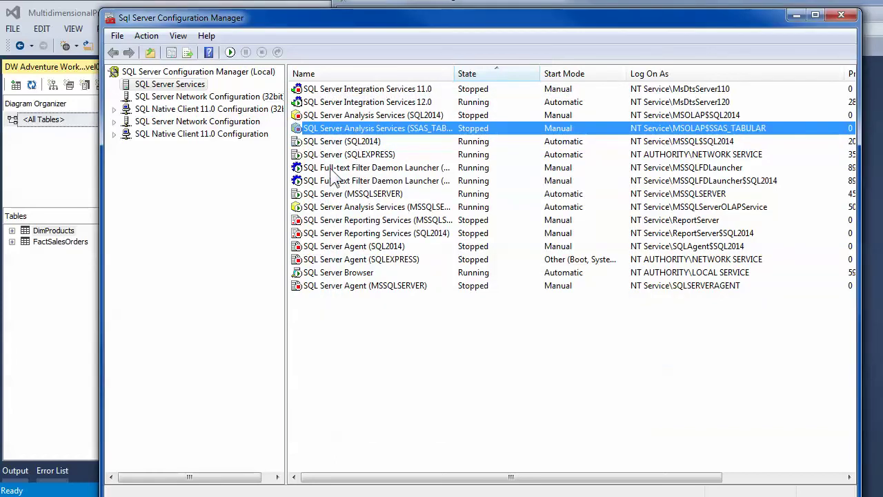
pyautogui.doubleClick(357, 210)
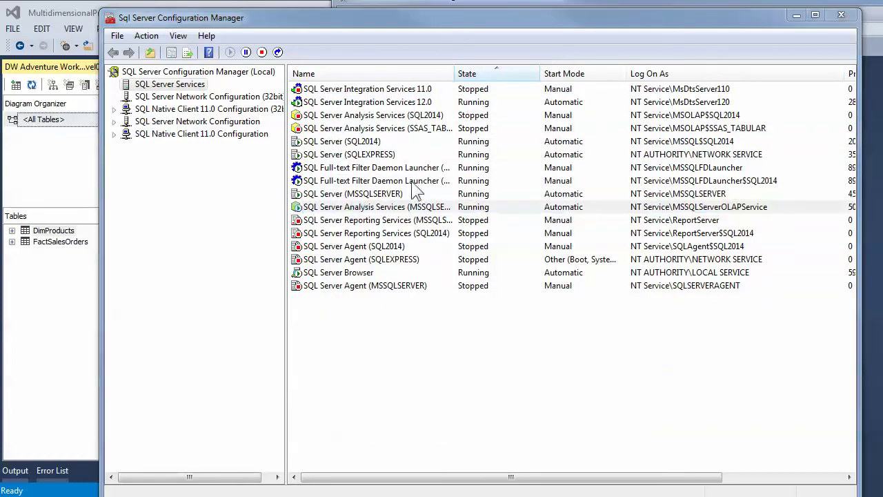
pyautogui.moveTo(448, 220); pyautogui.dragTo(681, 208)
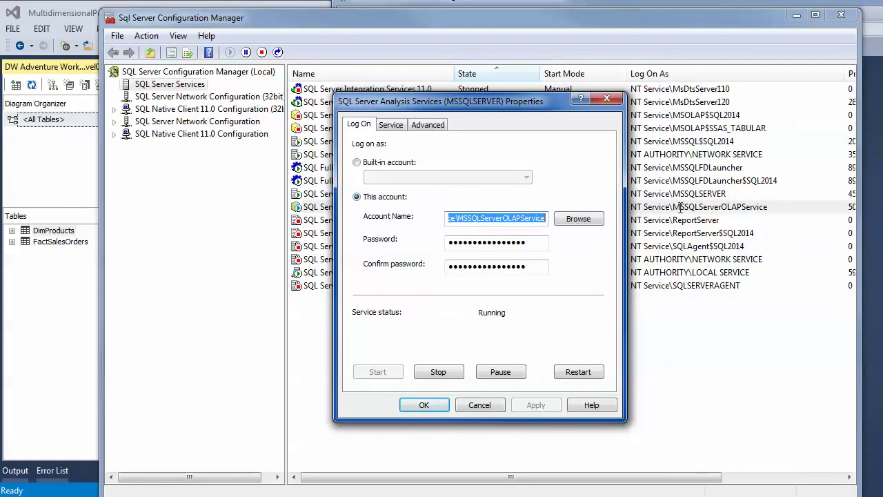
pyautogui.rightClick(497, 214)
pyautogui.click(527, 256)
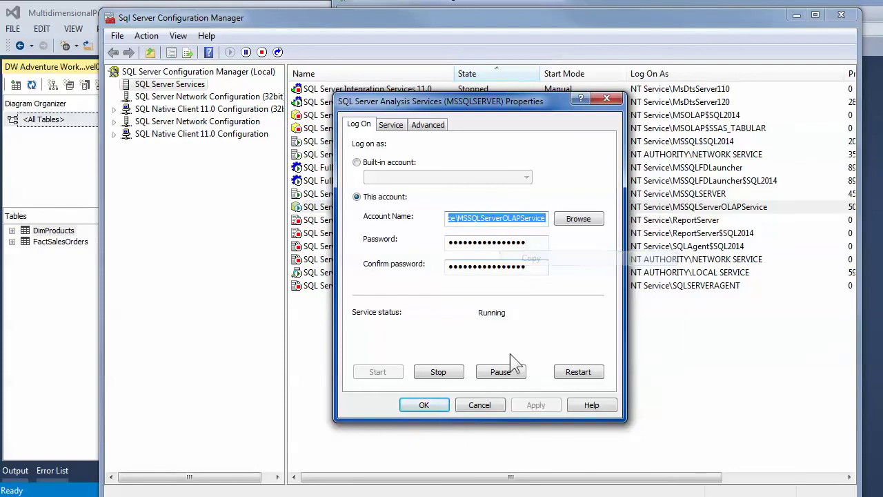
pyautogui.click(481, 409)
pyautogui.click(47, 326)
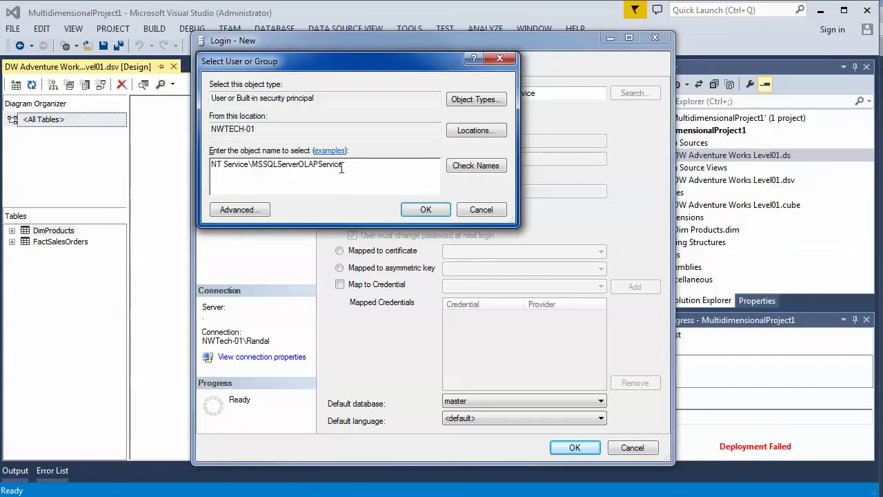
# - Resolve the OLAP service account, map it to AdventureWorks_Level01 with db_datareader, and create the login
pyautogui.hotkey('ctrl', 'a')
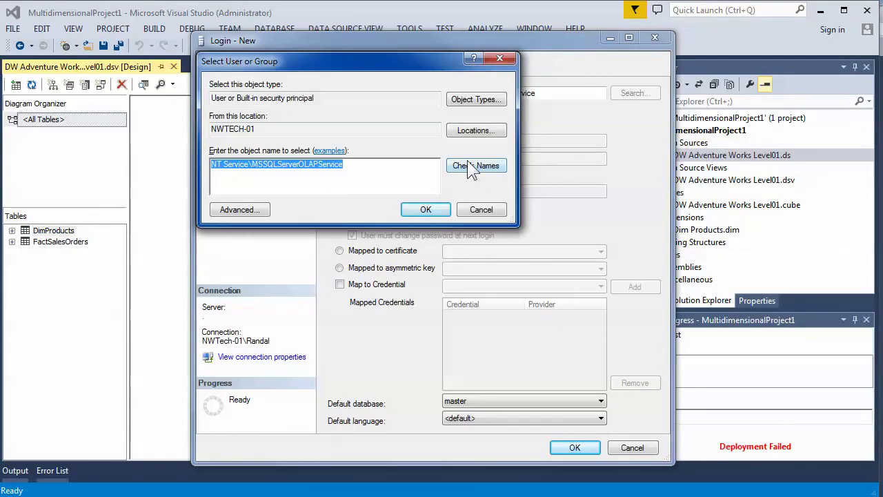
pyautogui.click(469, 169)
pyautogui.click(412, 212)
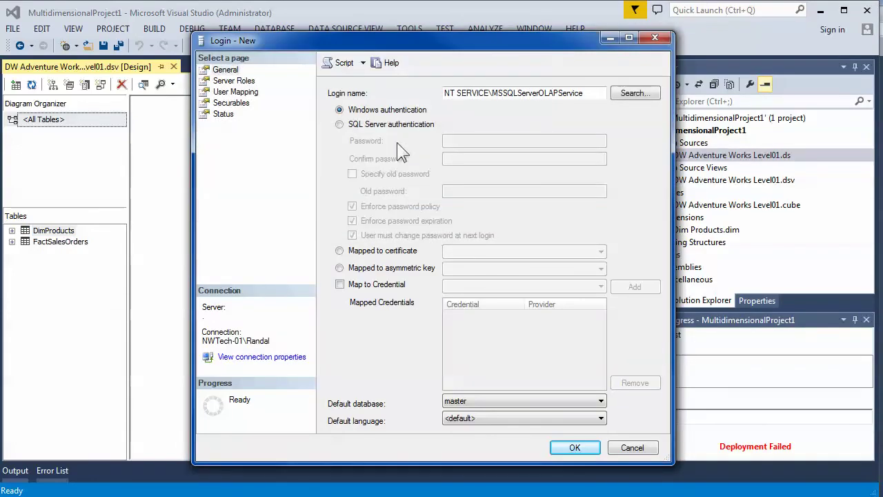
pyautogui.click(235, 92)
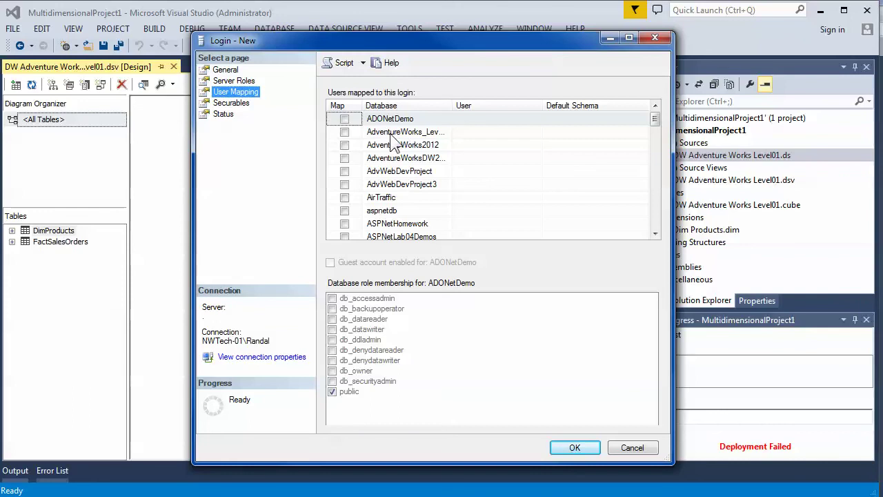
pyautogui.doubleClick(453, 106)
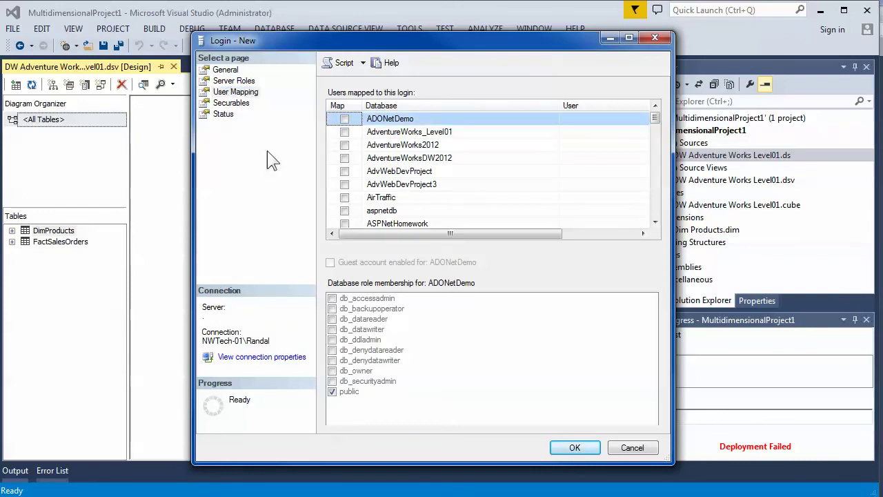
pyautogui.click(344, 131)
pyautogui.click(332, 319)
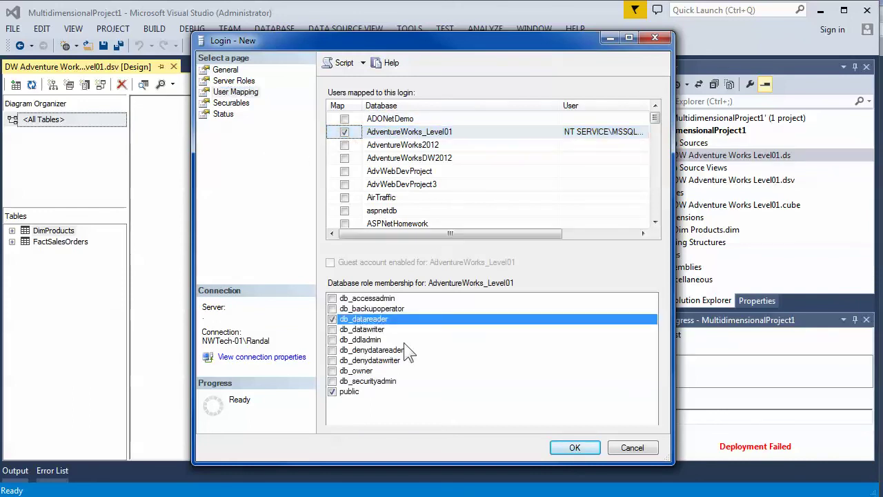
pyautogui.click(576, 448)
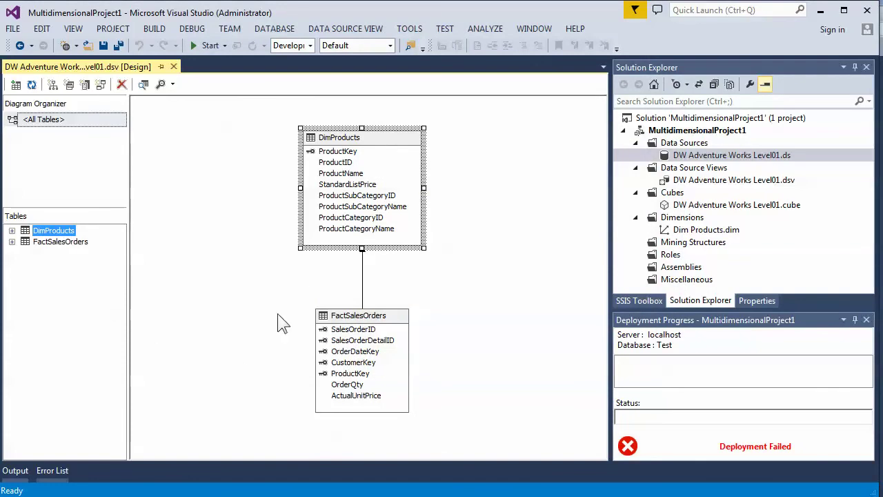
pyautogui.doubleClick(682, 156)
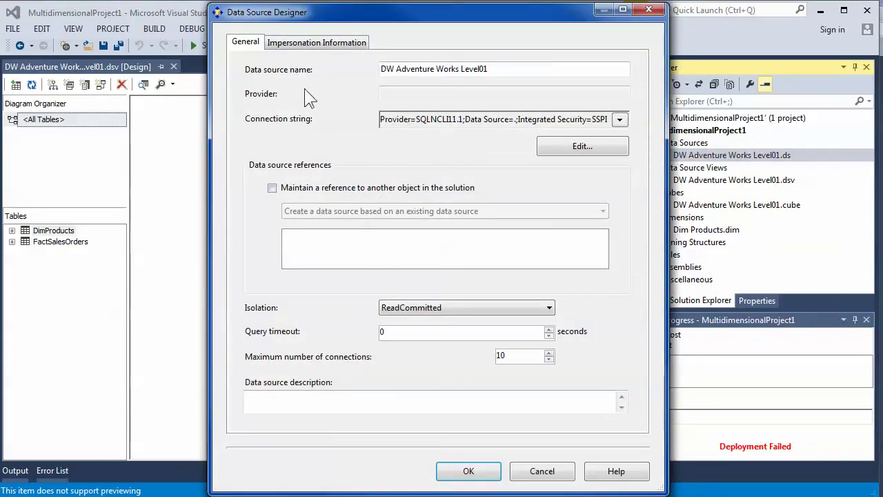
pyautogui.click(298, 47)
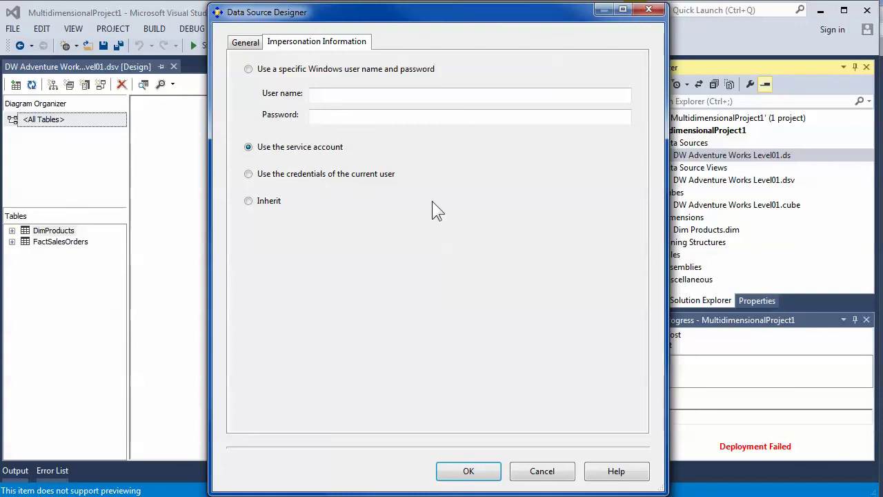
pyautogui.click(469, 471)
pyautogui.rightClick(688, 133)
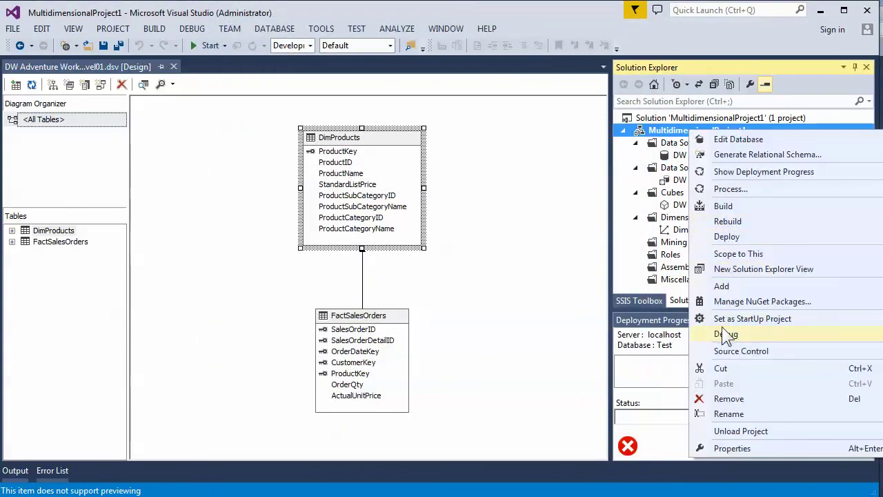
# - Build the project, then deploy it, confirming overwrite of the existing Test database
pyautogui.click(723, 207)
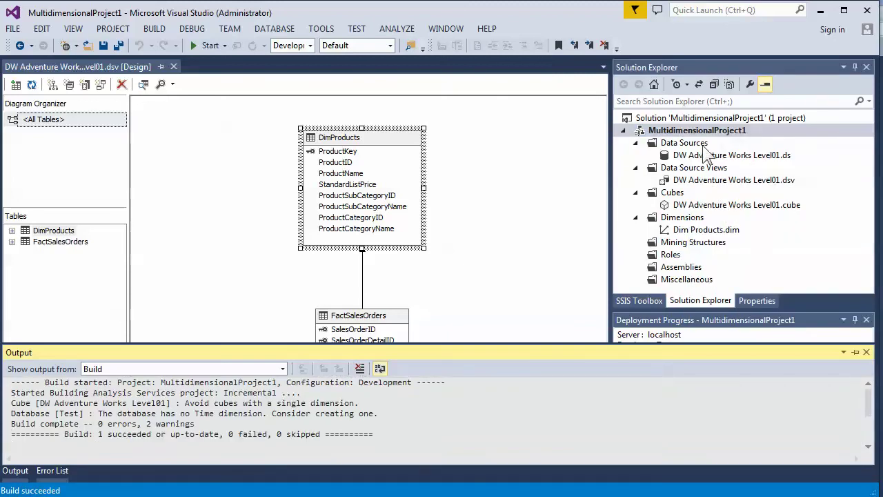
pyautogui.rightClick(688, 130)
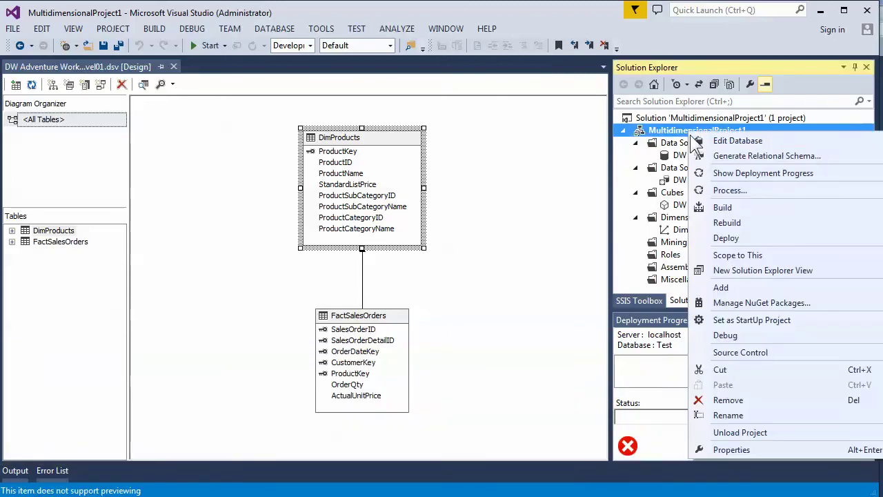
pyautogui.click(730, 236)
pyautogui.click(569, 283)
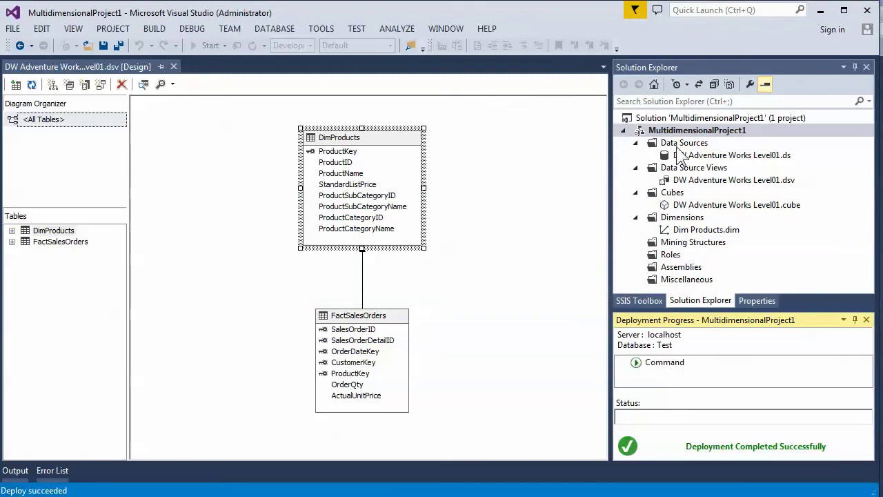
# - Run processing on the Test database, which fails on a login error, then close both processing windows
pyautogui.rightClick(689, 131)
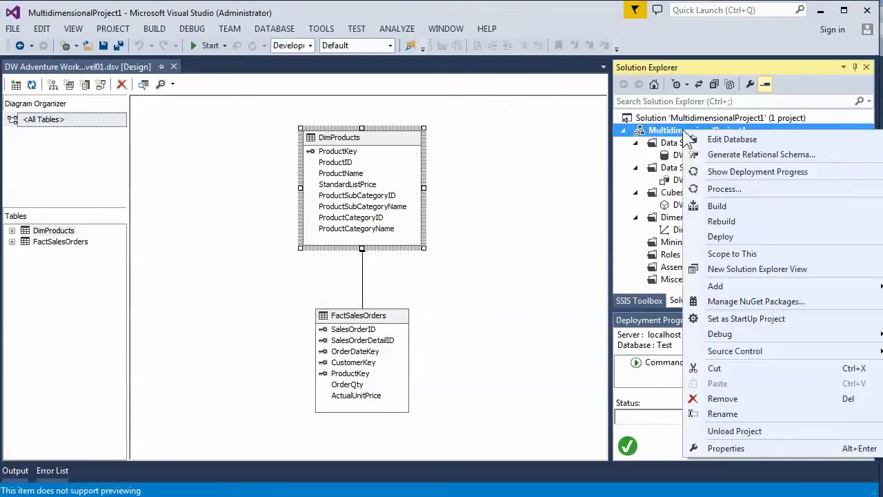
pyautogui.click(721, 188)
pyautogui.click(579, 492)
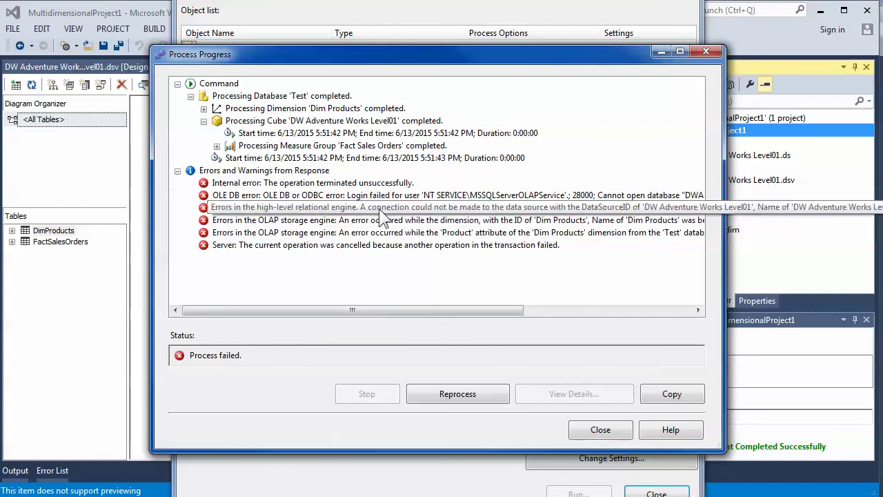
pyautogui.click(573, 432)
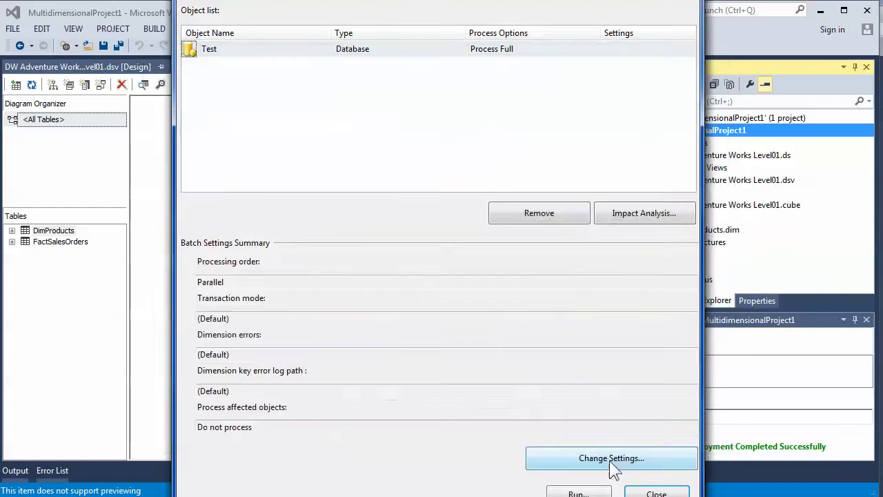
pyautogui.click(656, 493)
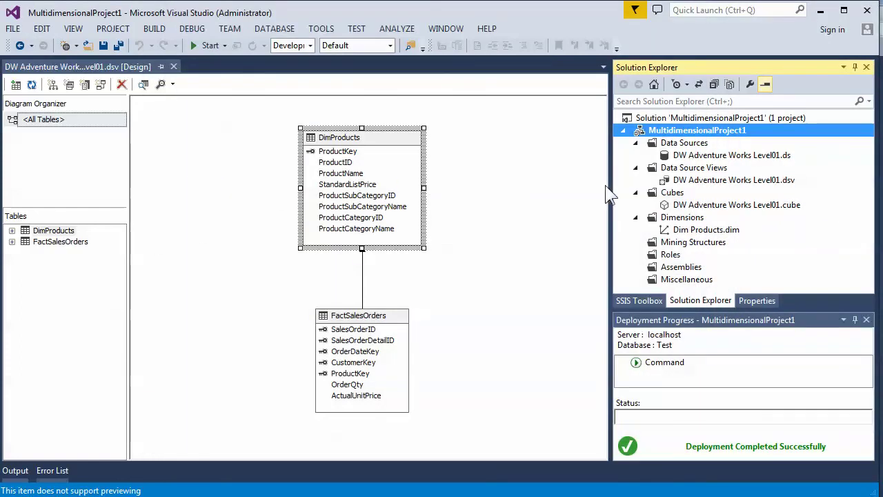
# - Copy the DWAdventureWorks_Level01 database name from the DW Adventure Works Level01 data source connection
pyautogui.doubleClick(711, 157)
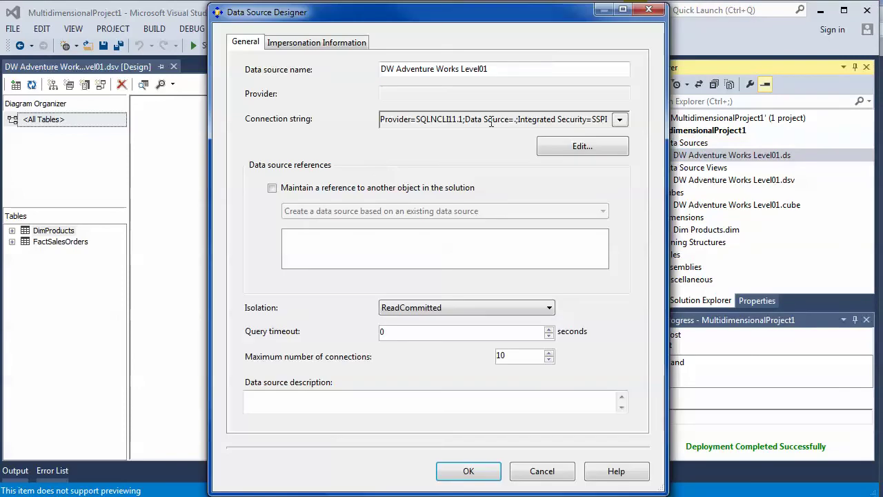
pyautogui.click(581, 148)
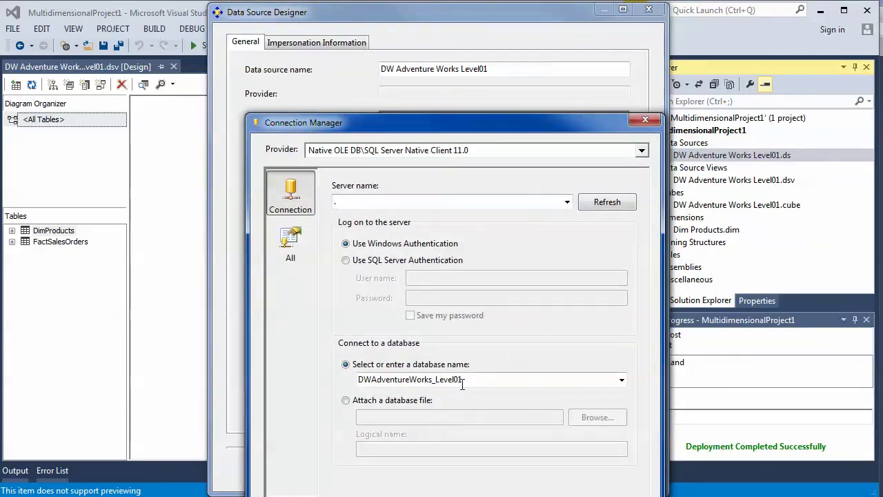
pyautogui.moveTo(463, 380); pyautogui.dragTo(355, 381)
pyautogui.rightClick(406, 384)
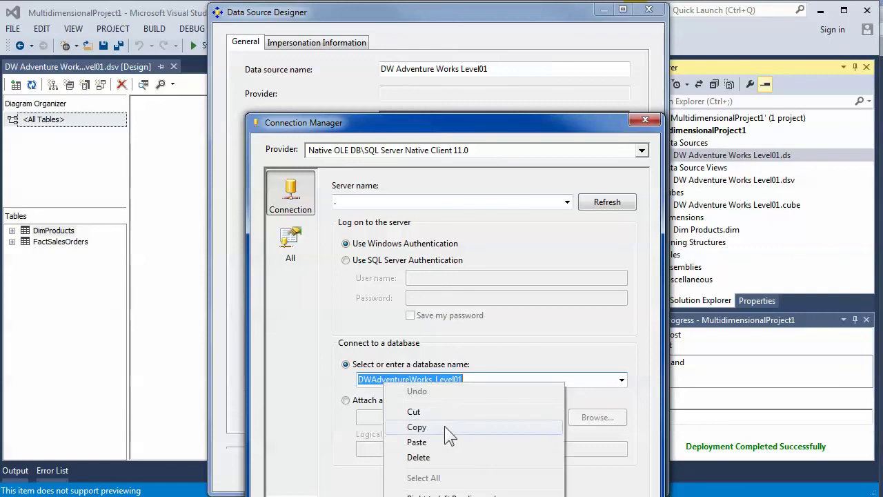
pyautogui.click(435, 426)
pyautogui.press('Return')
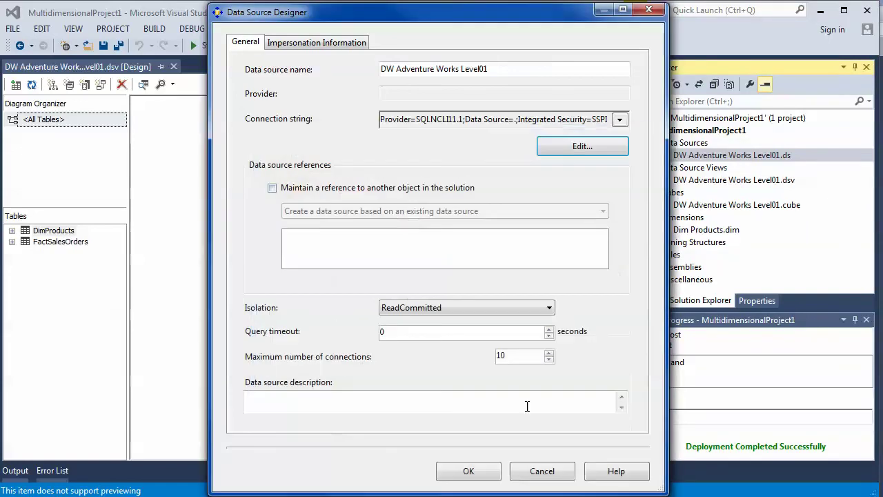
pyautogui.click(470, 470)
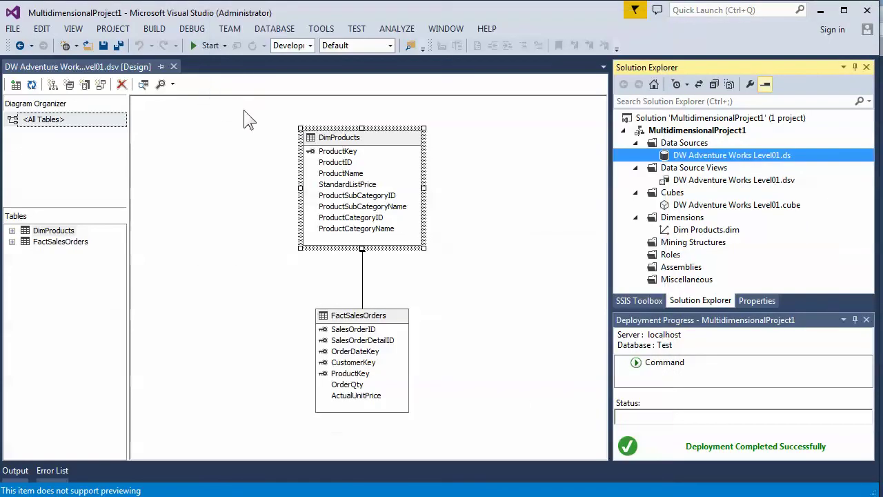
# - Preview the rows of the DimProducts table
pyautogui.rightClick(365, 143)
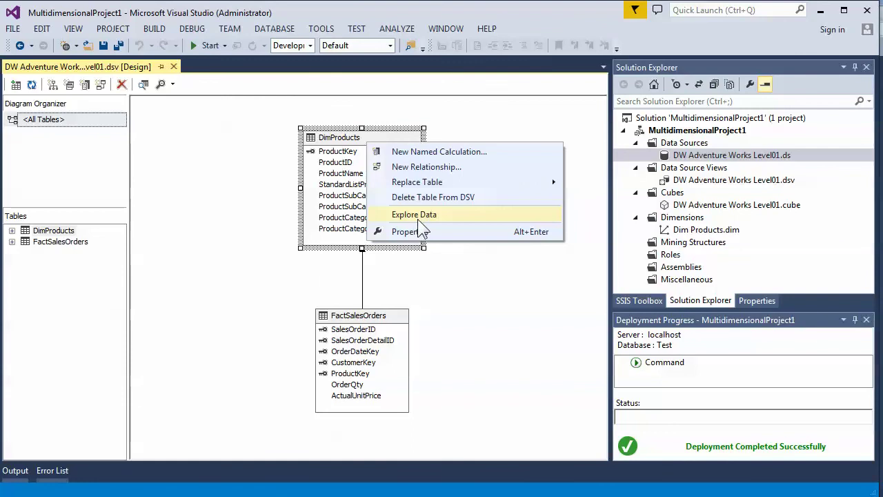
pyautogui.click(418, 216)
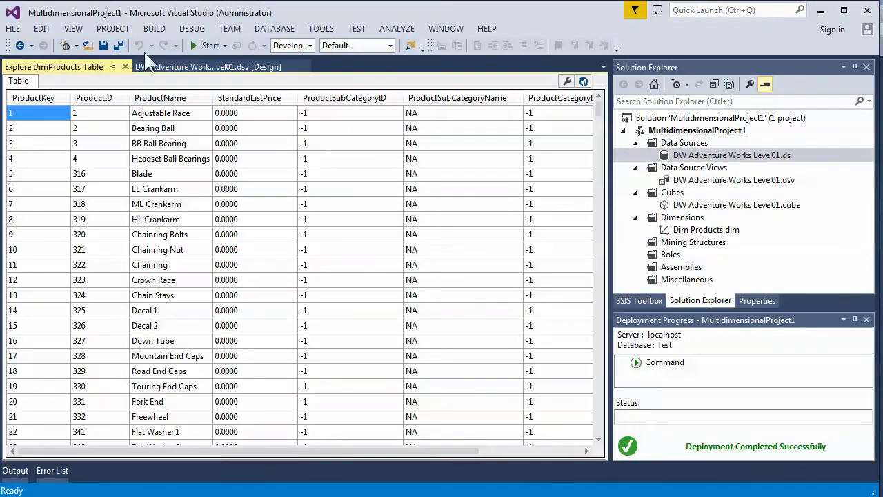
pyautogui.click(125, 66)
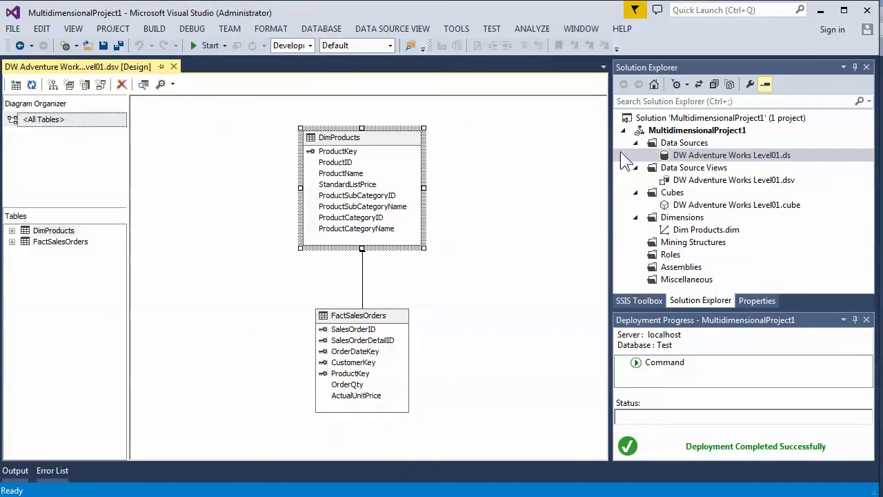
# - Test the data source connection successfully and review its impersonation settings
pyautogui.rightClick(692, 159)
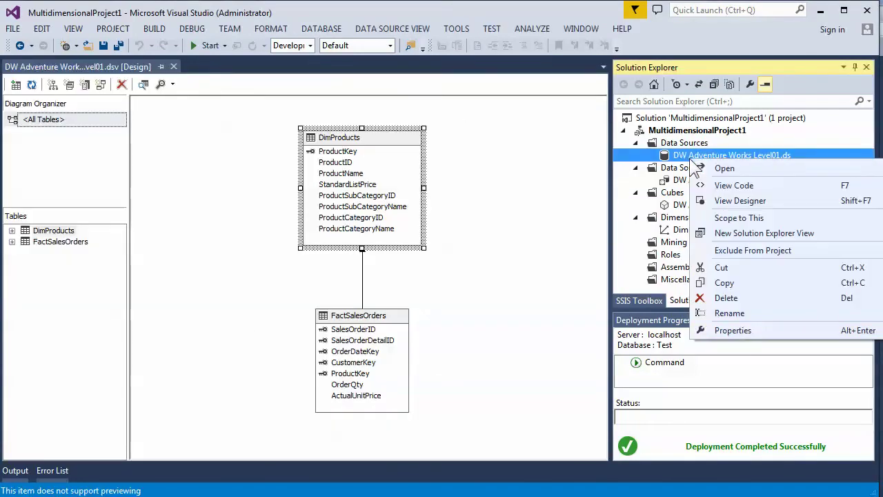
pyautogui.click(733, 330)
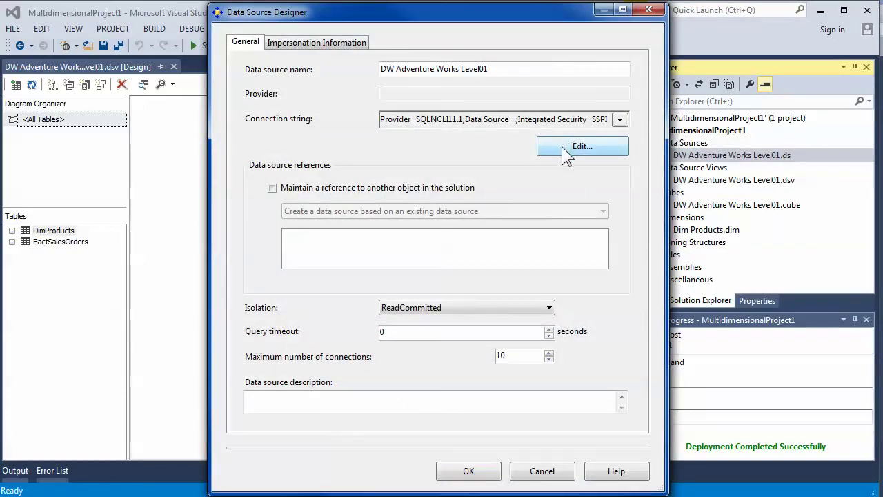
pyautogui.click(562, 146)
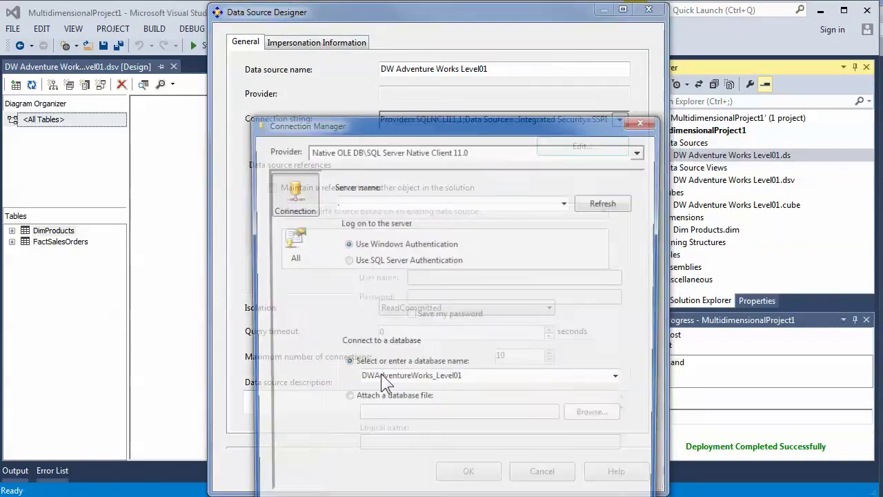
pyautogui.click(335, 486)
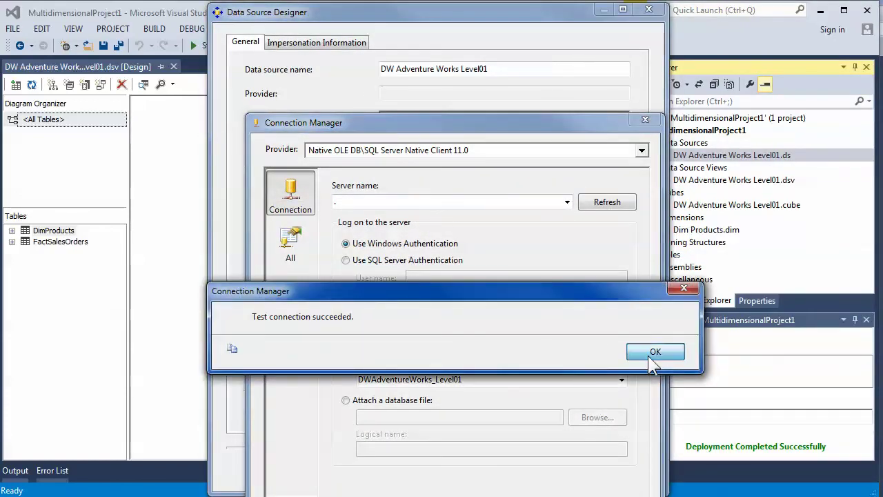
pyautogui.click(649, 356)
pyautogui.click(558, 486)
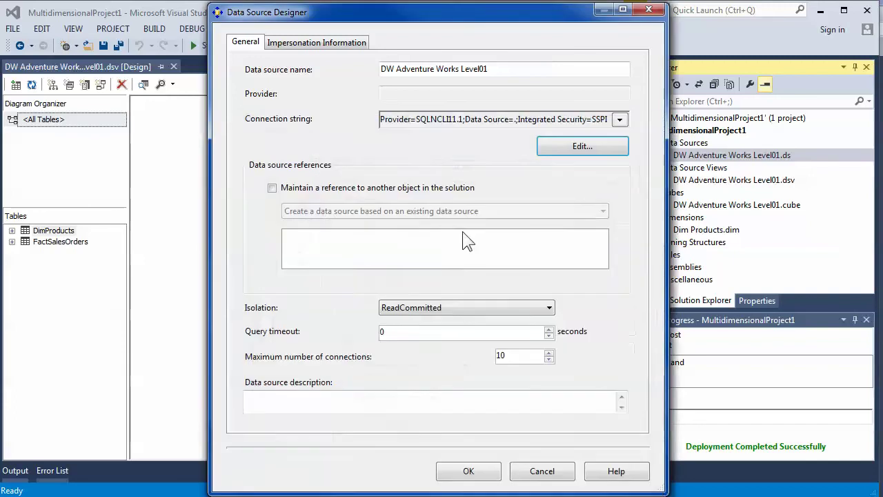
pyautogui.click(319, 43)
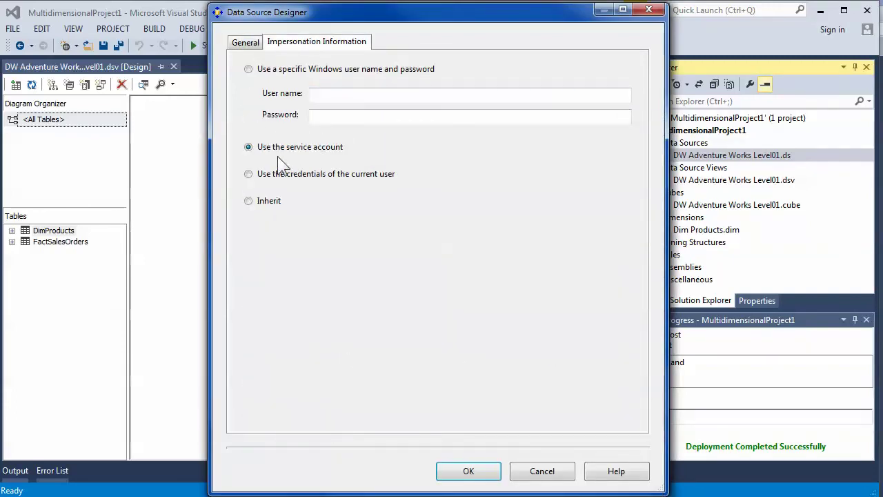
pyautogui.click(469, 471)
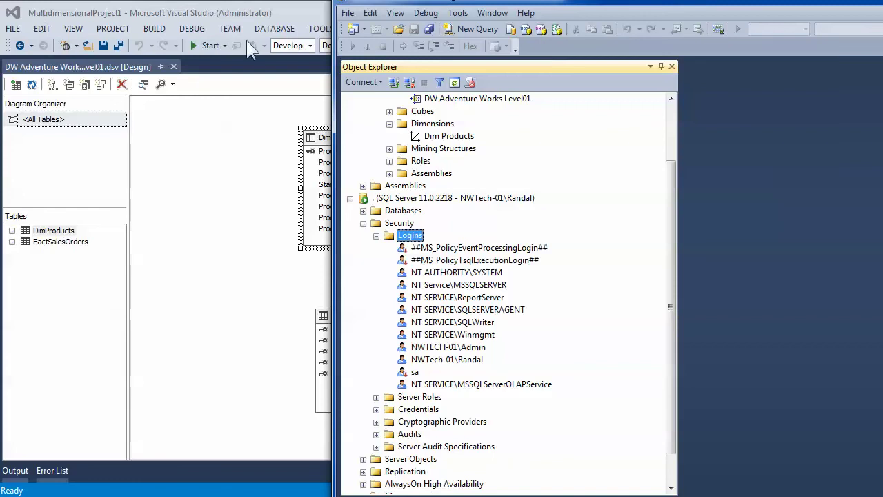
# - Refresh the server logins and open the OLAP service login's database mappings
pyautogui.rightClick(413, 236)
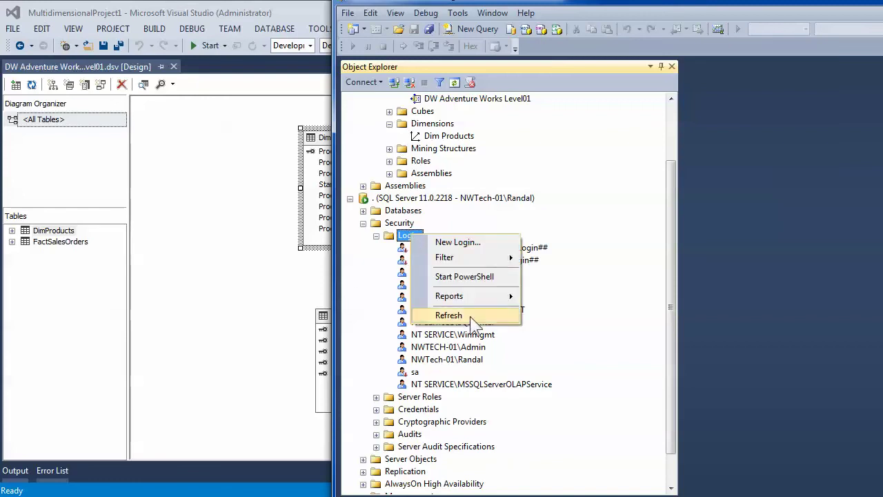
pyautogui.click(470, 316)
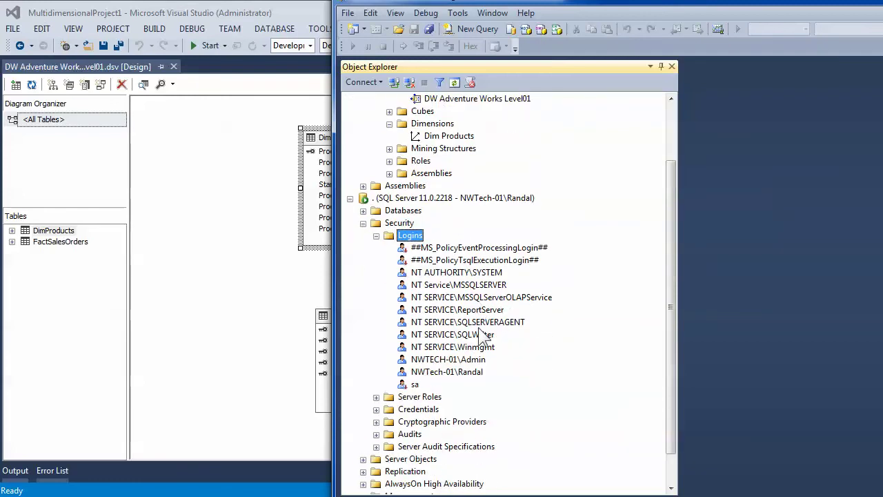
pyautogui.doubleClick(449, 298)
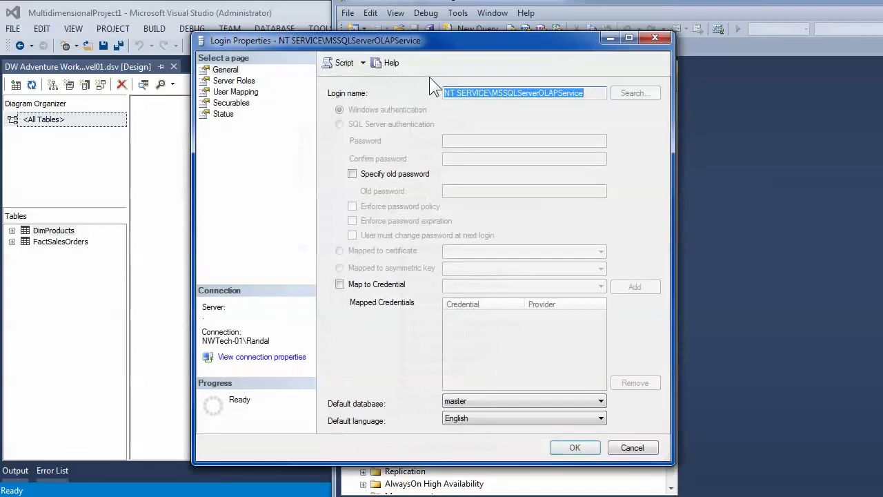
pyautogui.click(233, 91)
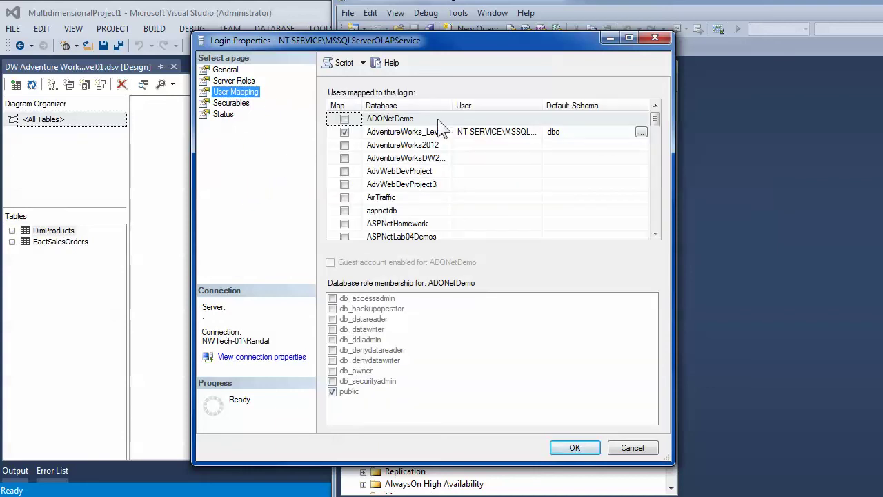
# - Map the login to DWAdventureWorks_Level01 with db_datareader, apply, and return to Visual Studio
pyautogui.click(461, 118)
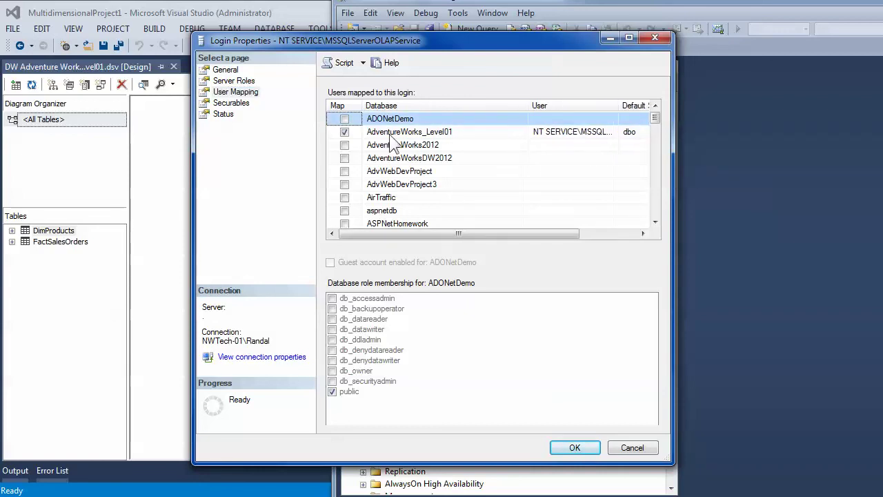
pyautogui.scroll(-3, 386, 210)
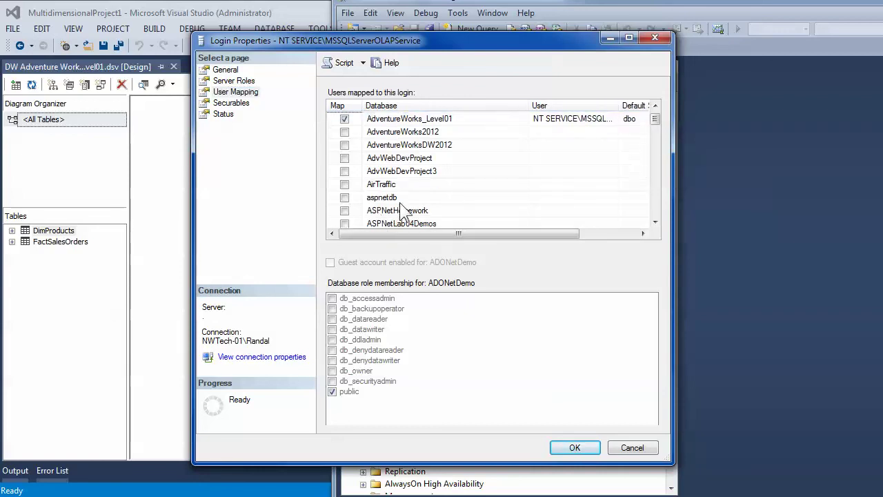
pyautogui.scroll(-4, 391, 207)
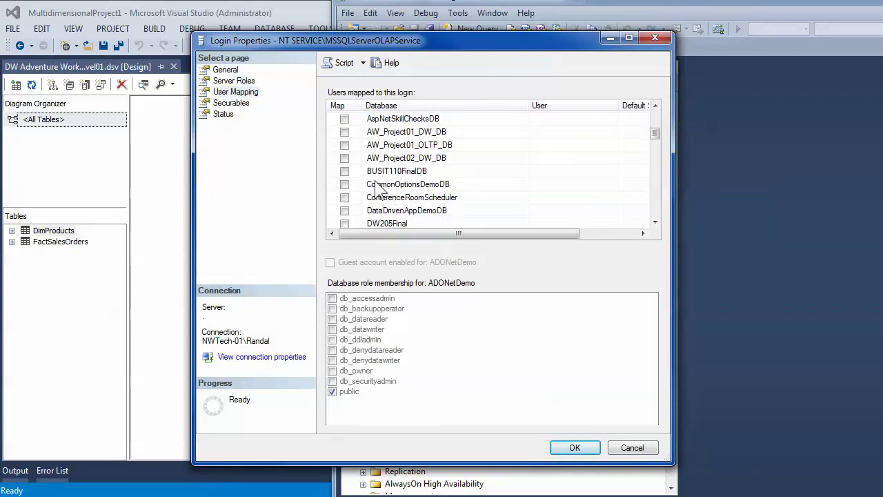
pyautogui.click(406, 173)
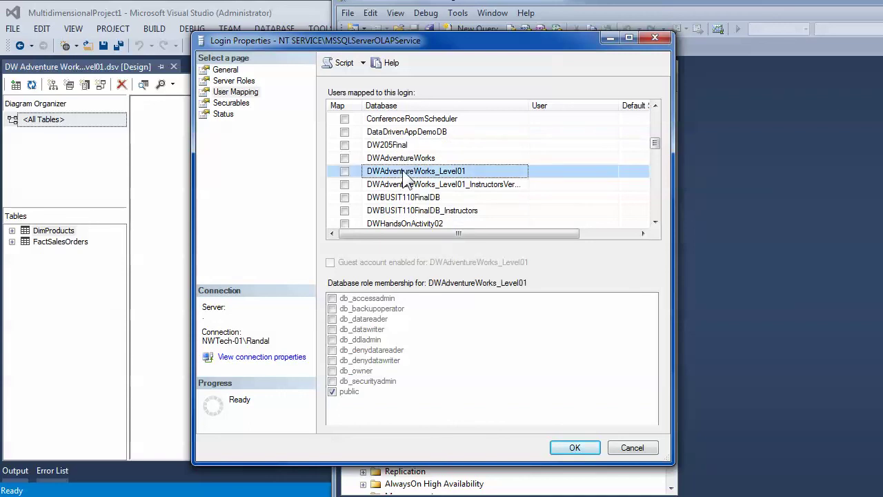
pyautogui.click(344, 172)
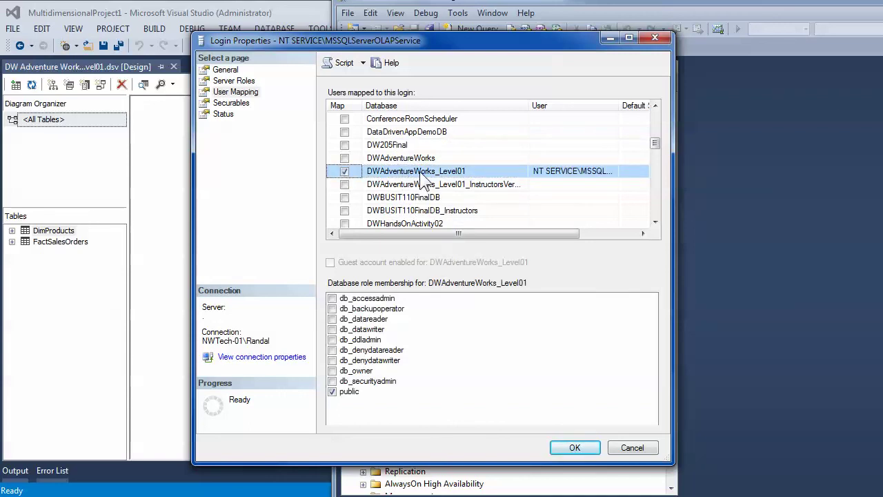
pyautogui.click(351, 319)
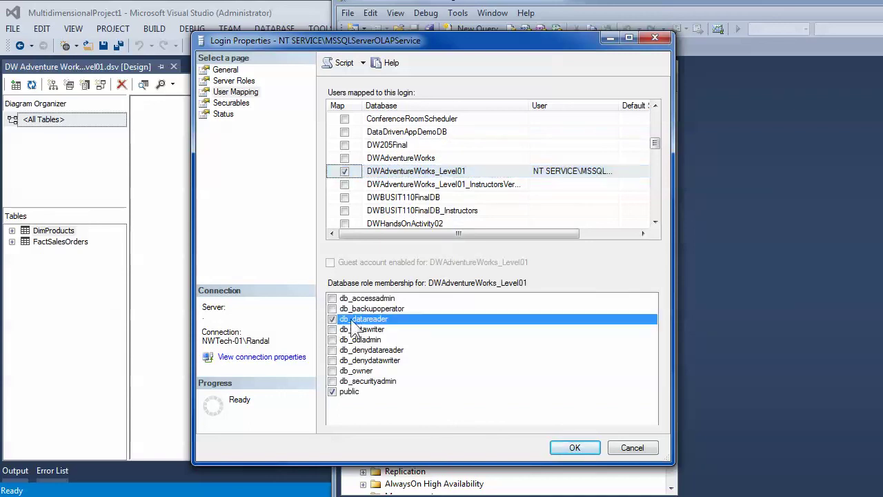
pyautogui.click(572, 449)
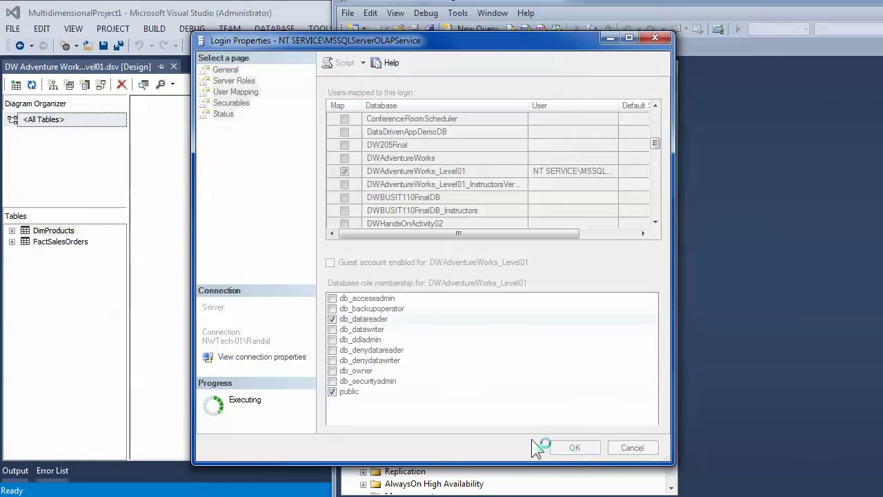
pyautogui.click(245, 221)
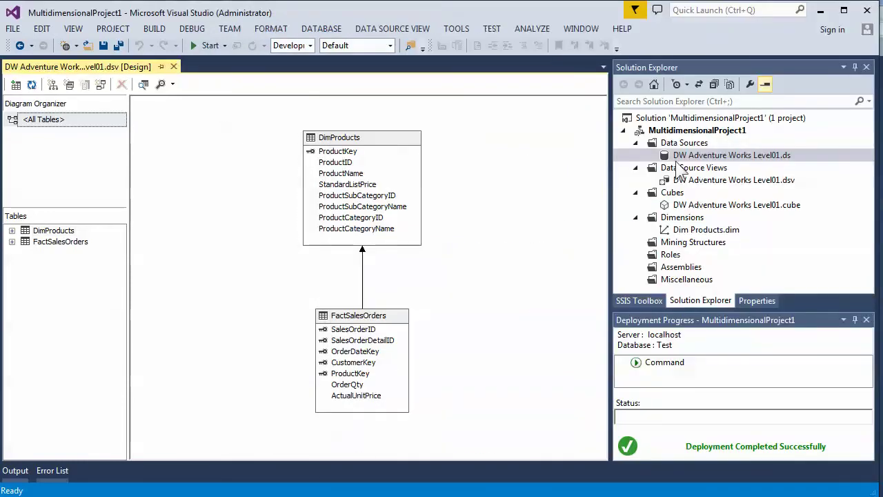
# - Fully process the Test database from MultidimensionalProject1, confirm success, and close both processing dialogs
pyautogui.rightClick(675, 131)
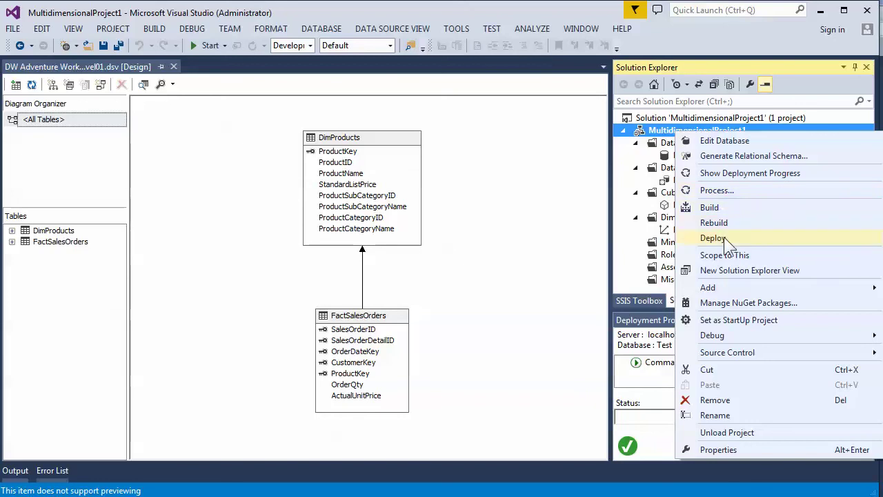
pyautogui.click(717, 193)
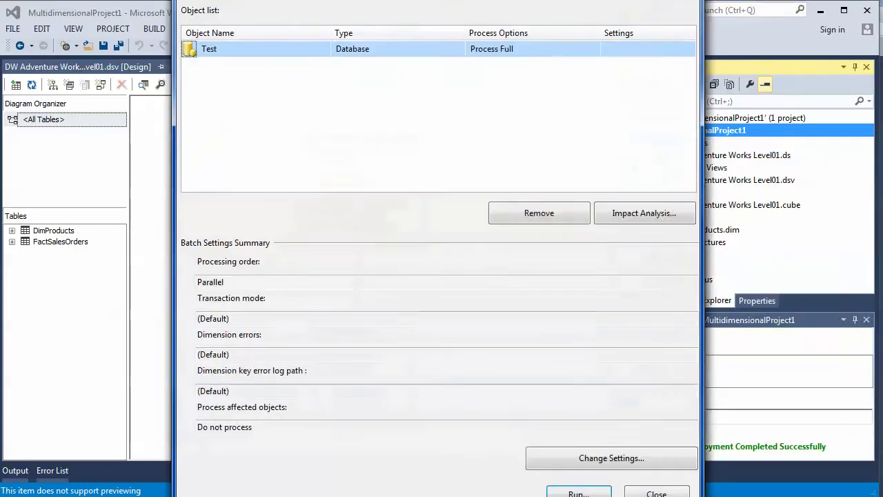
pyautogui.click(578, 492)
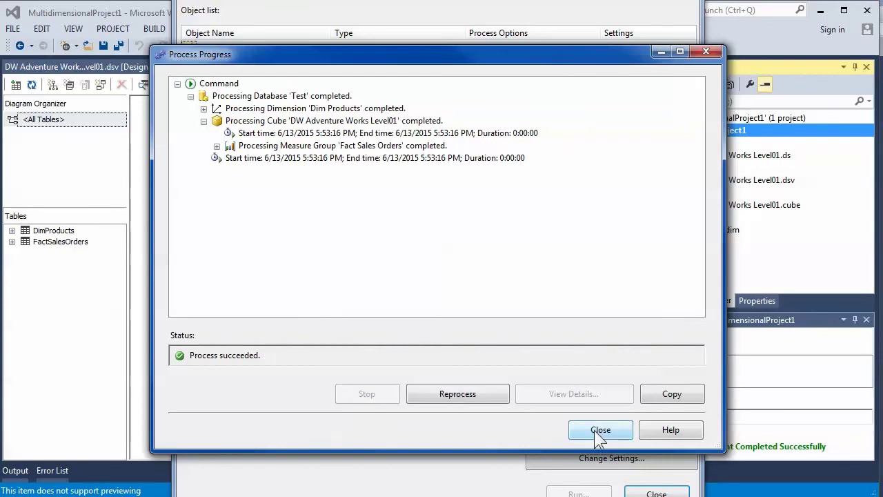
pyautogui.click(598, 432)
pyautogui.click(646, 490)
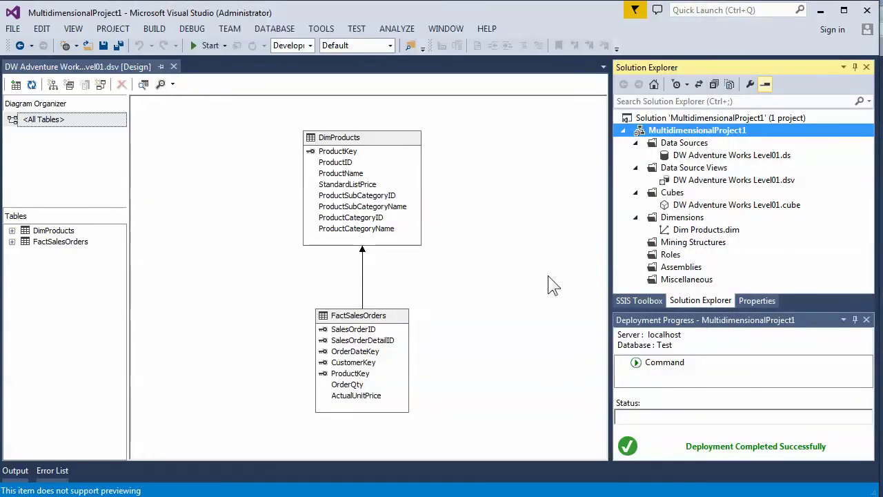
# - Switch the DW Adventure Works Level01 data source's impersonation to 'Use a specific Windows user name and password'
pyautogui.rightClick(652, 132)
pyautogui.click(699, 449)
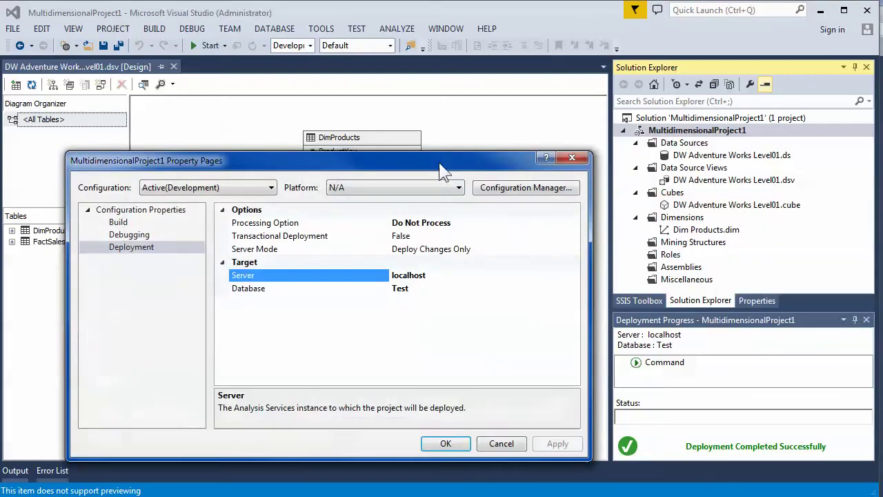
pyautogui.click(572, 158)
pyautogui.doubleClick(717, 155)
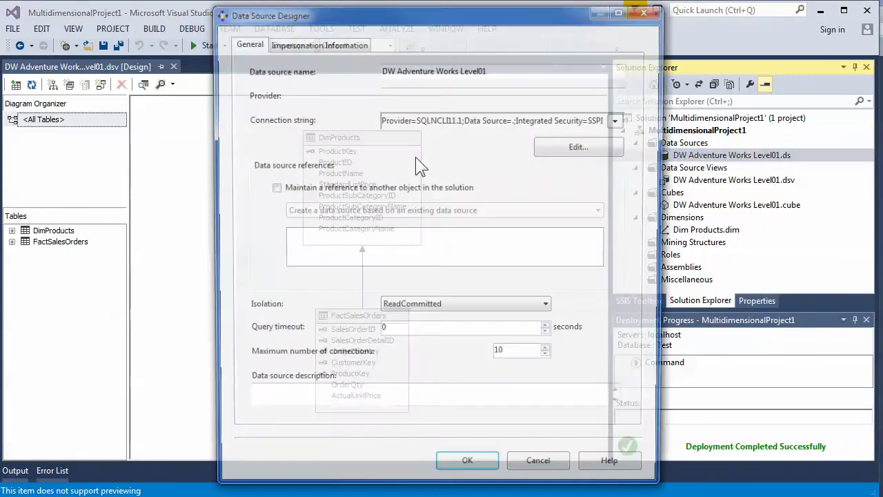
pyautogui.click(299, 45)
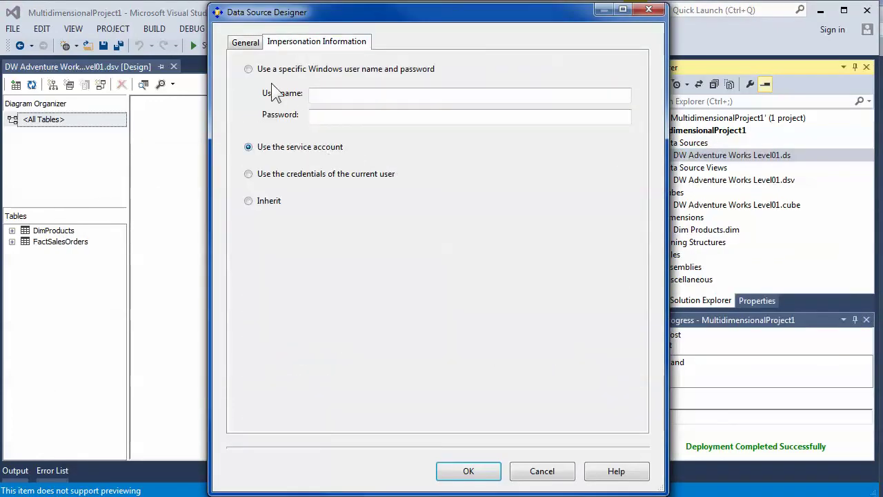
pyautogui.click(248, 69)
# - Enter the local account's user name and look up the computer name in System properties
pyautogui.write('Randa')
pyautogui.press('BackSpace')
pyautogui.press('BackSpace')
pyautogui.press('BackSpace')
pyautogui.press('BackSpace')
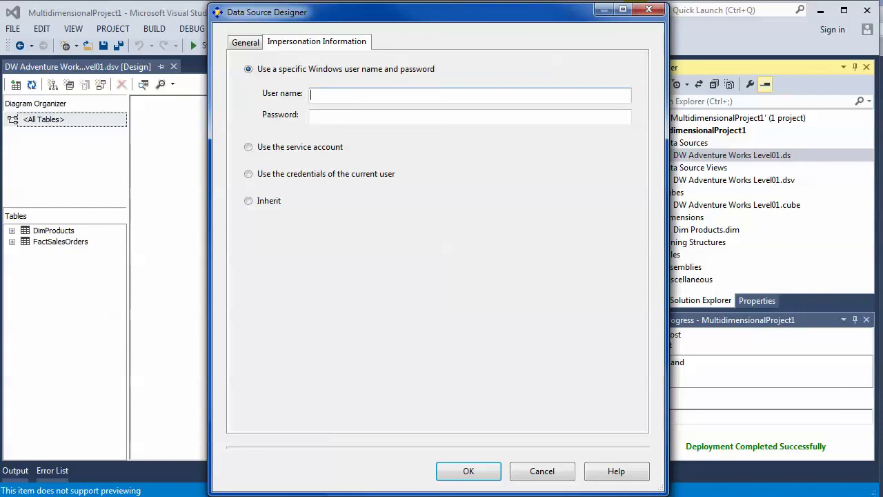
pyautogui.press('super')
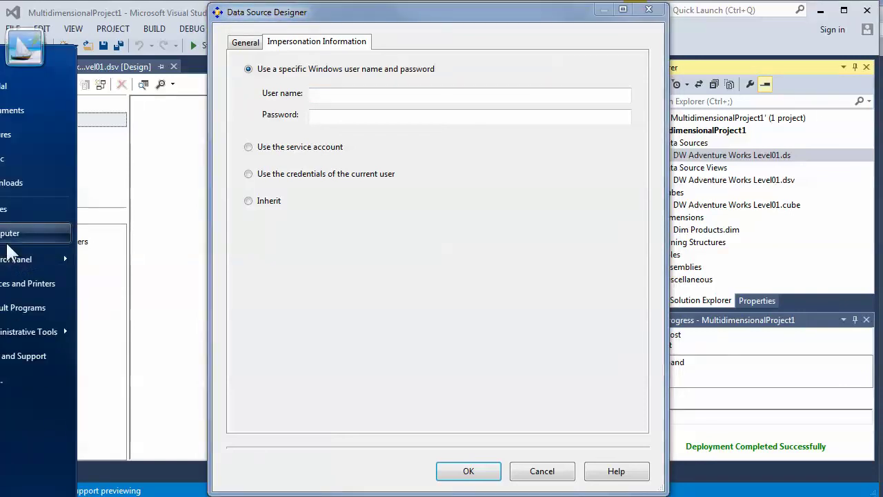
pyautogui.rightClick(7, 239)
pyautogui.click(40, 359)
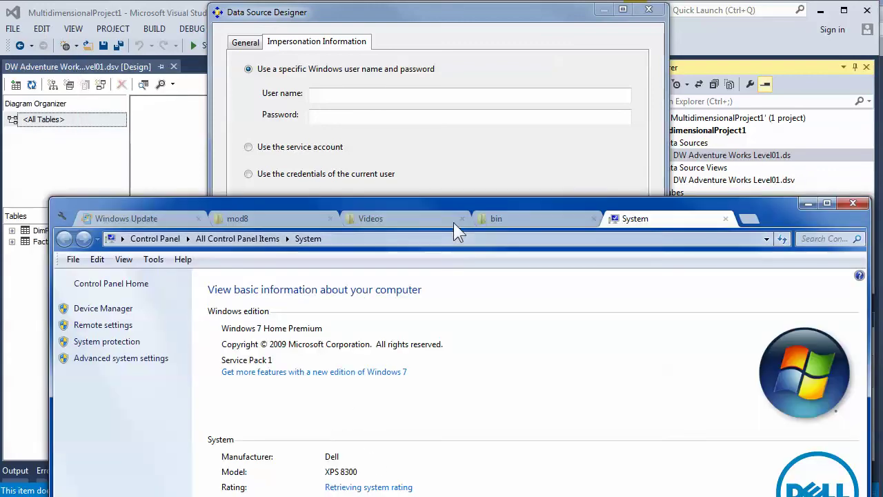
pyautogui.moveTo(459, 232); pyautogui.dragTo(442, 494)
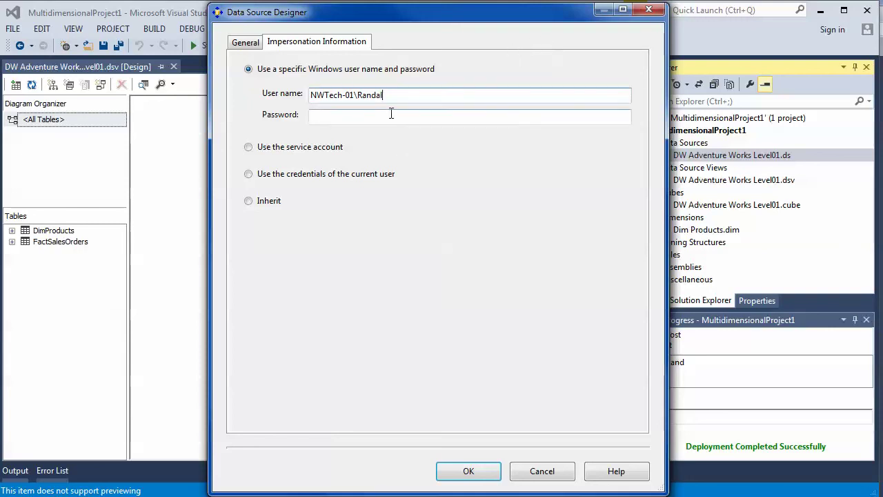
# - Qualify the impersonation user name with the computer name as NWTech-01\<account>
pyautogui.moveTo(390, 98); pyautogui.dragTo(310, 96)
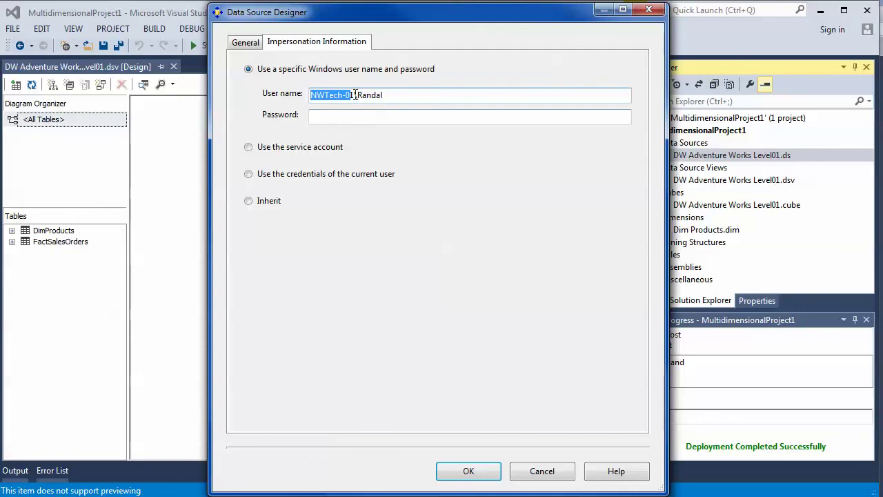
pyautogui.press('BackSpace')
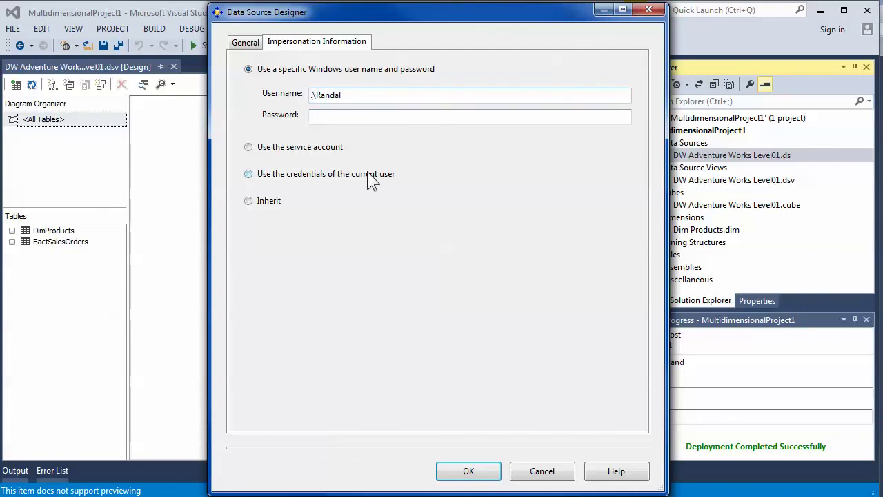
pyautogui.write('.')
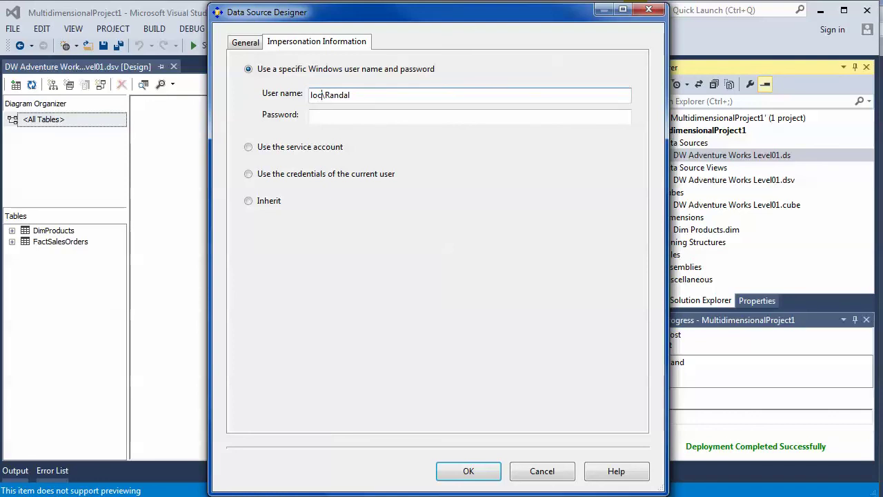
pyautogui.write('(local)')
pyautogui.press('BackSpace')
pyautogui.press('BackSpace')
pyautogui.press('BackSpace')
pyautogui.press('BackSpace')
pyautogui.press('BackSpace')
pyautogui.press('BackSpace')
pyautogui.press('BackSpace')
pyautogui.press('BackSpace')
pyautogui.write('DWAdventureWorksLevel01')
pyautogui.press('BackSpace')
pyautogui.press('BackSpace')
pyautogui.press('BackSpace')
pyautogui.press('BackSpace')
pyautogui.press('BackSpace')
pyautogui.press('BackSpace')
pyautogui.press('BackSpace')
pyautogui.press('BackSpace')
pyautogui.press('BackSpace')
pyautogui.press('BackSpace')
pyautogui.press('BackSpace')
pyautogui.press('BackSpace')
pyautogui.press('BackSpace')
pyautogui.press('BackSpace')
pyautogui.press('BackSpace')
pyautogui.press('BackSpace')
pyautogui.press('BackSpace')
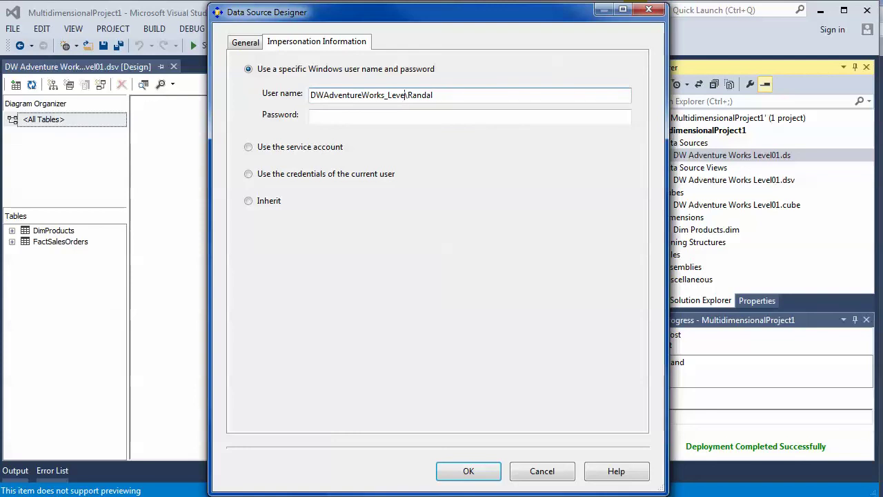
pyautogui.press('BackSpace')
pyautogui.press('BackSpace')
pyautogui.press('BackSpace')
pyautogui.press('BackSpace')
pyautogui.press('BackSpace')
pyautogui.press('BackSpace')
pyautogui.write('N')
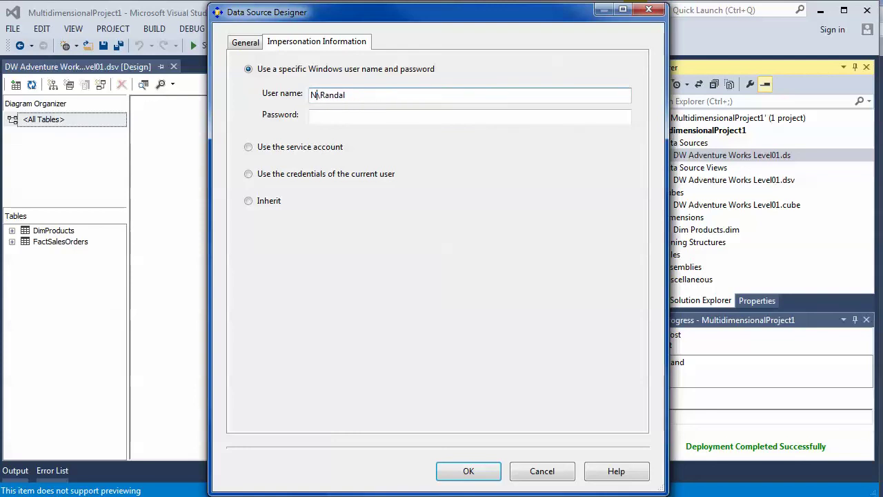
pyautogui.write('WTech-01')
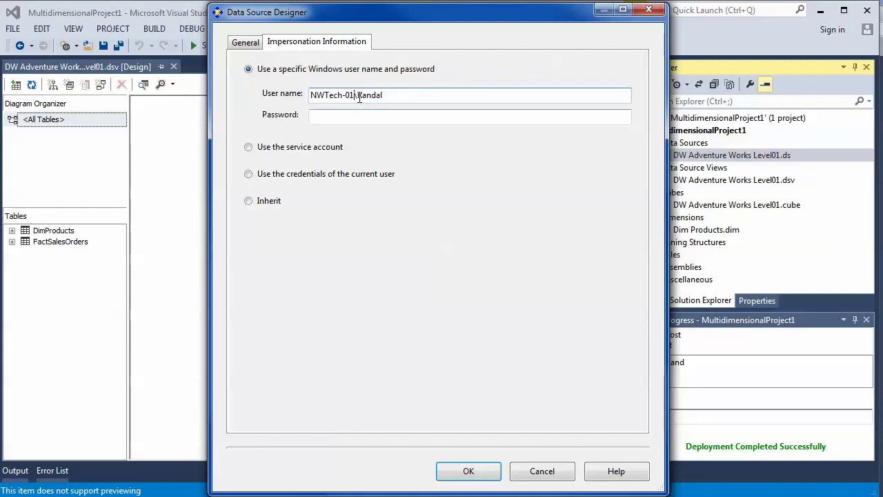
pyautogui.moveTo(355, 96); pyautogui.dragTo(288, 94)
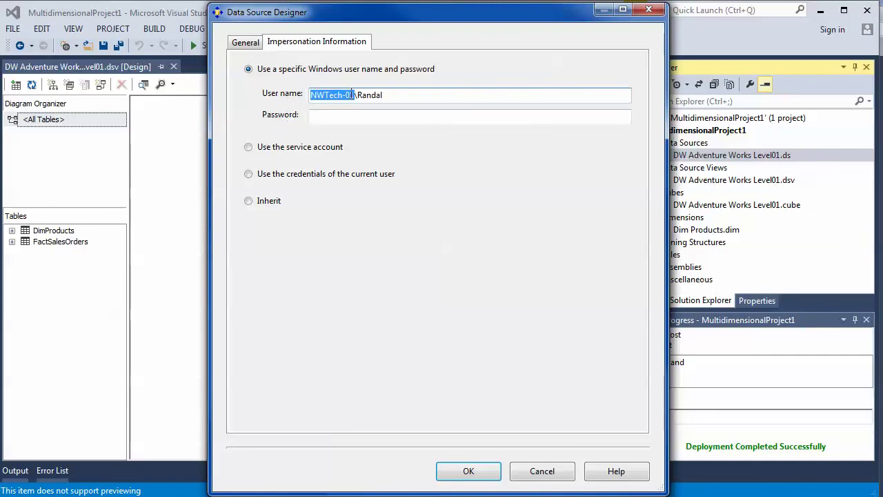
pyautogui.moveTo(355, 95); pyautogui.dragTo(426, 99)
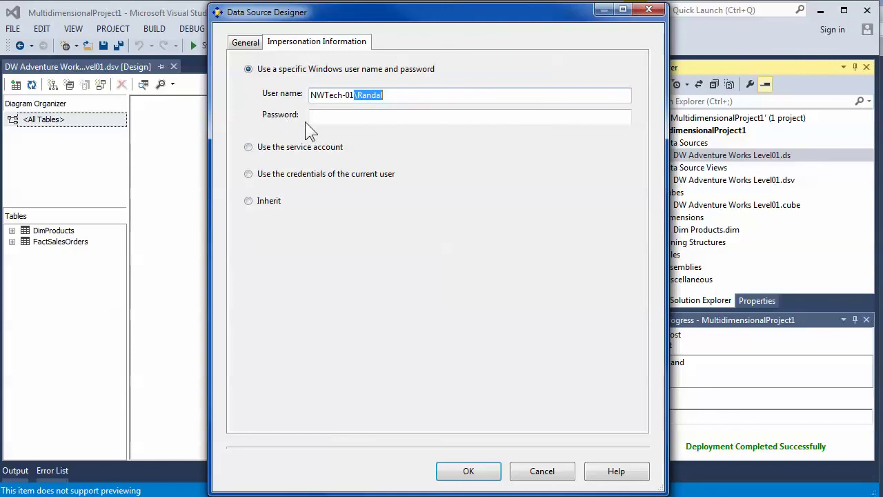
# - Enter the account's password and save the impersonation credentials with OK
pyautogui.click(351, 119)
pyautogui.write('**')
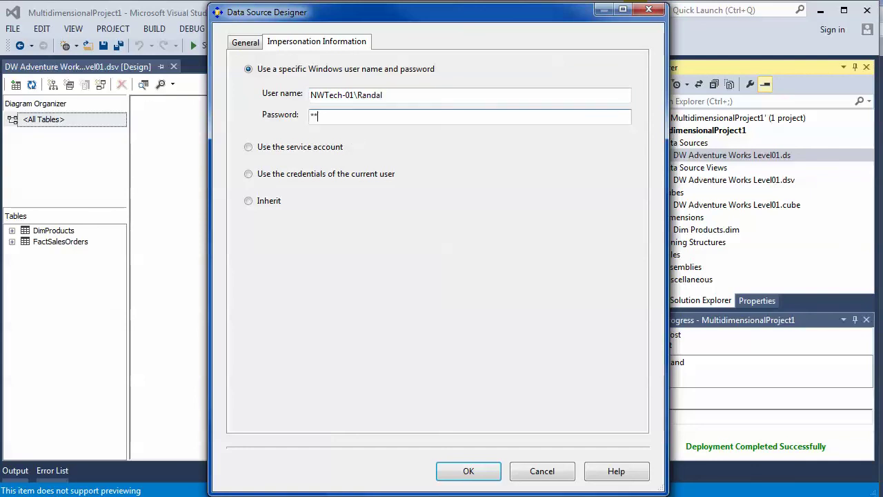
pyautogui.write('****')
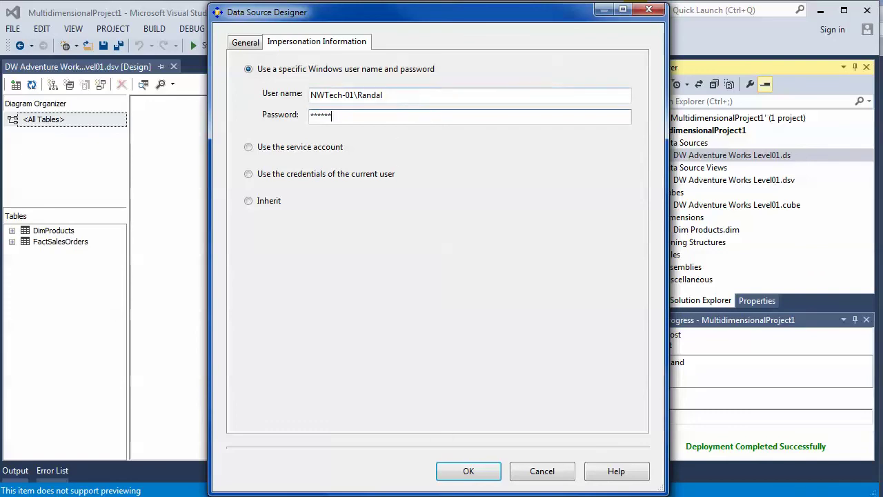
pyautogui.click(466, 473)
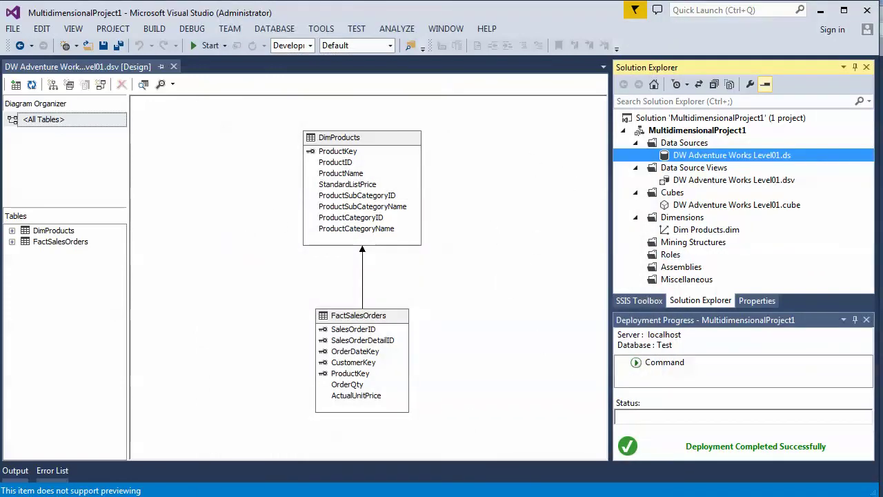
pyautogui.hotkey('alt', 'Tab')
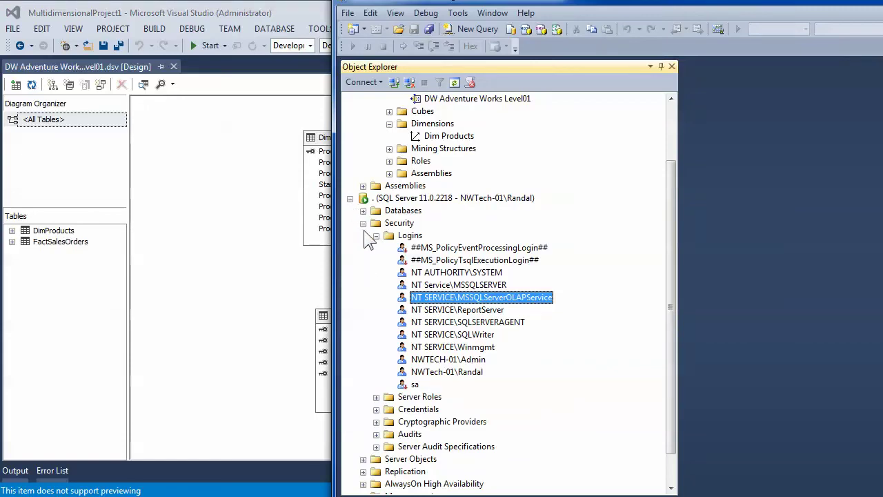
# - Check that the Windows login's properties list the sysadmin server role
pyautogui.doubleClick(446, 372)
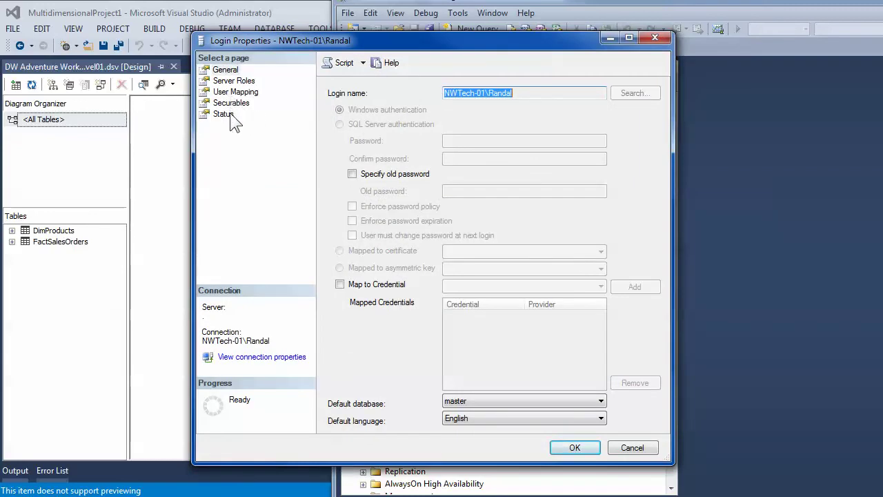
pyautogui.click(234, 81)
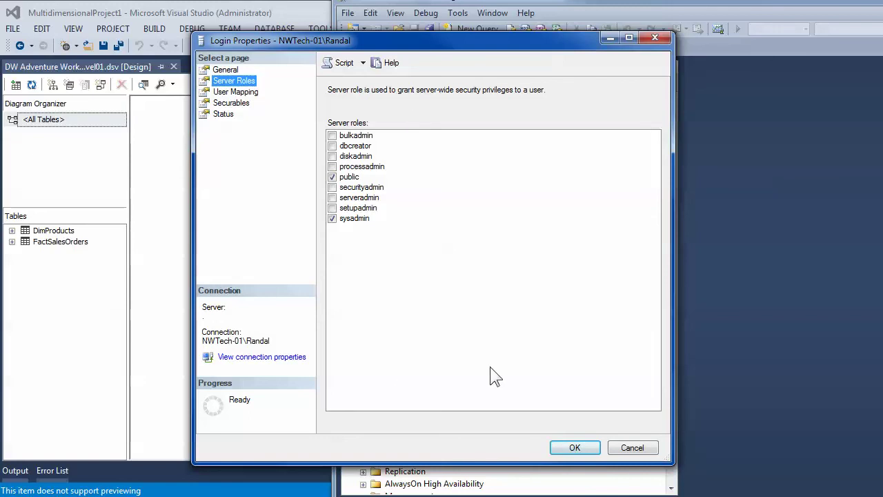
pyautogui.click(575, 448)
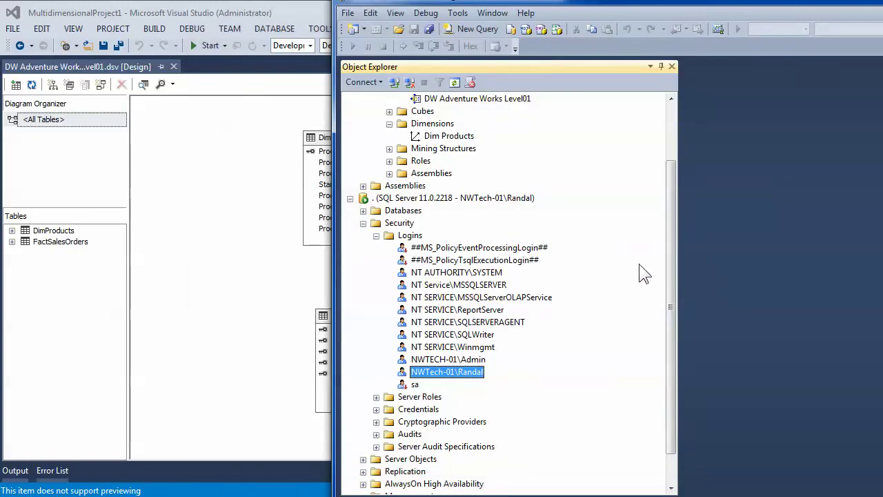
# - Collapse the SQL Server node and Analysis Server databases, leaving just the two connections
pyautogui.moveTo(672, 300); pyautogui.dragTo(675, 125)
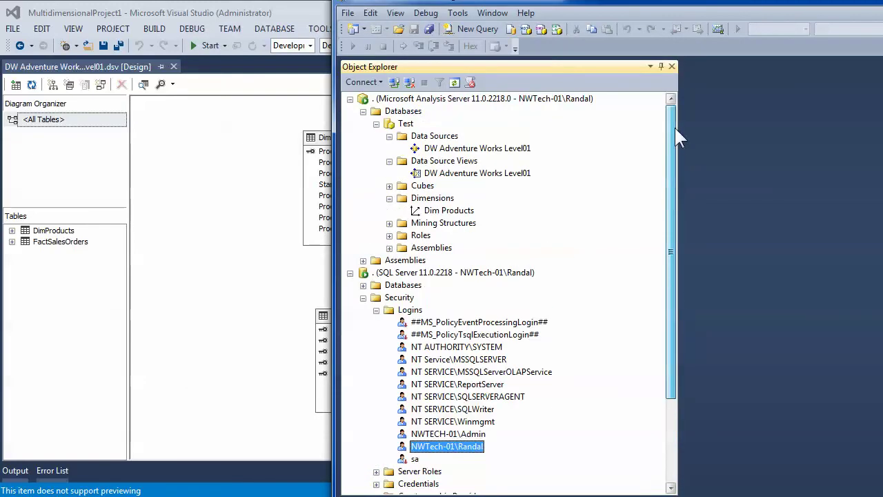
pyautogui.click(350, 274)
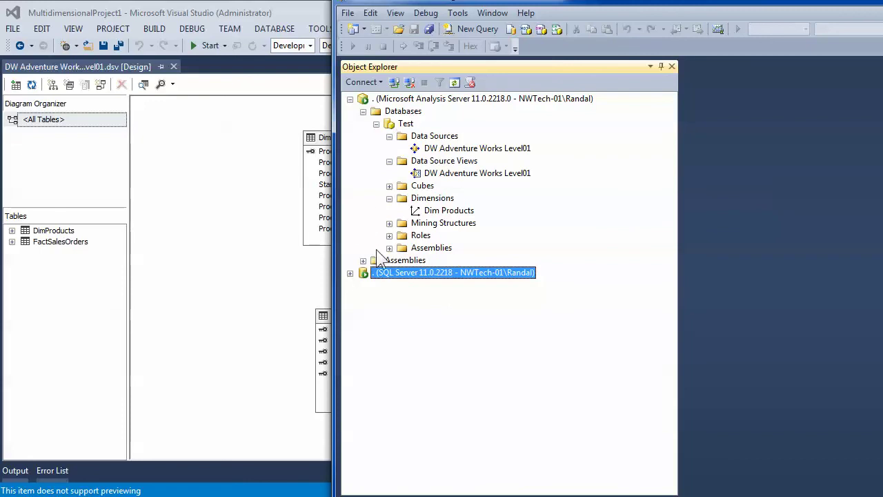
pyautogui.click(363, 111)
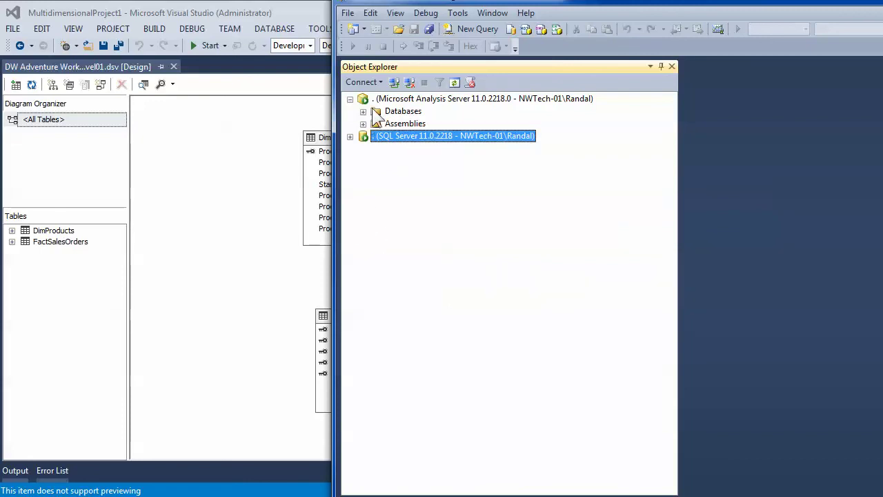
pyautogui.click(416, 99)
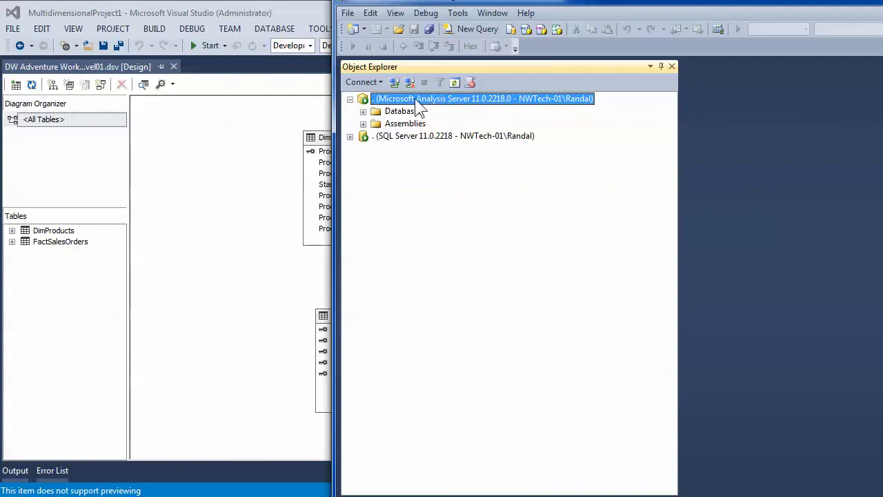
pyautogui.rightClick(414, 100)
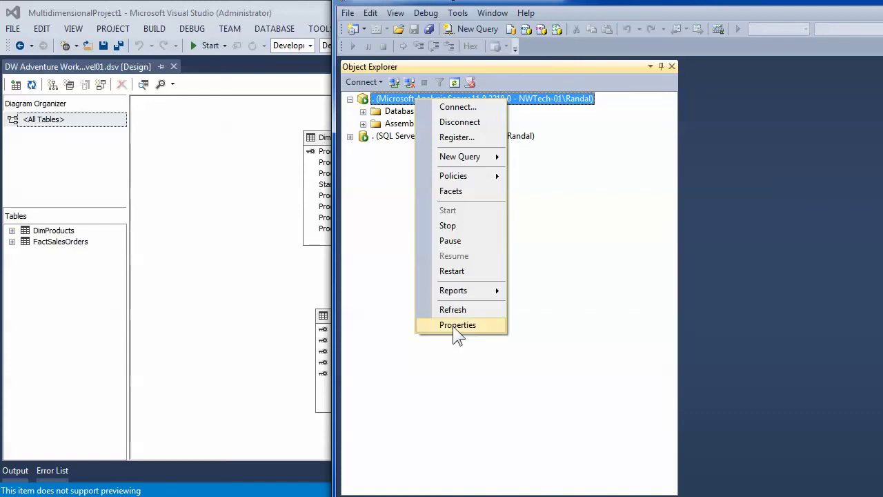
pyautogui.click(455, 326)
pyautogui.click(232, 132)
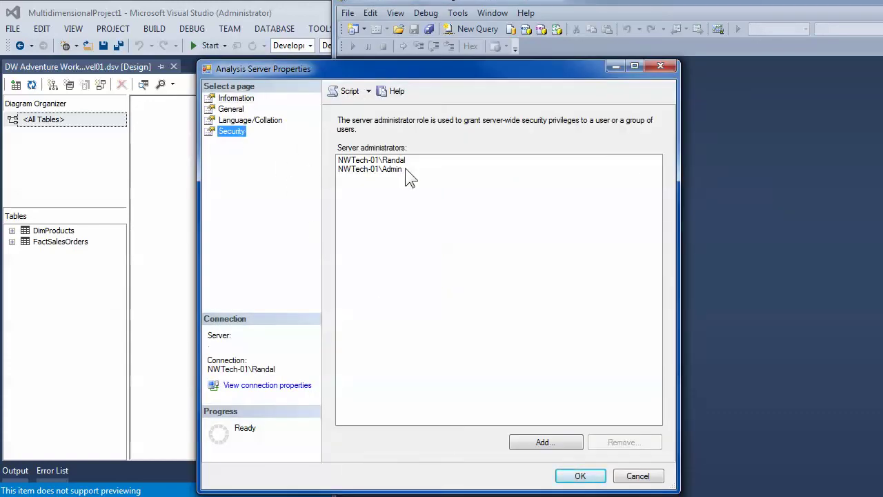
pyautogui.click(384, 161)
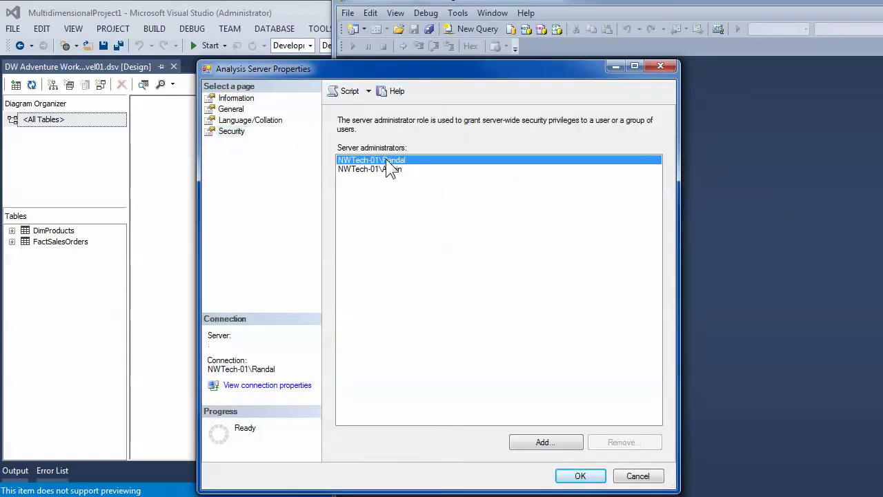
pyautogui.click(546, 442)
pyautogui.rightClick(254, 197)
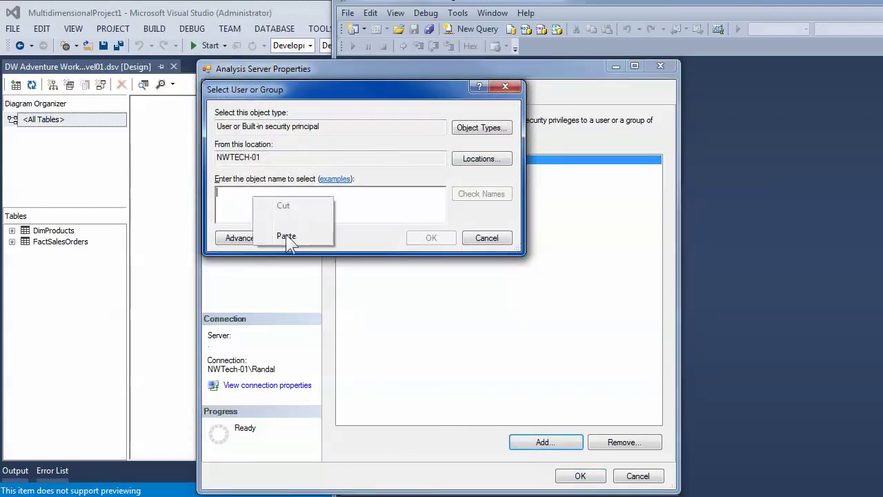
pyautogui.click(286, 236)
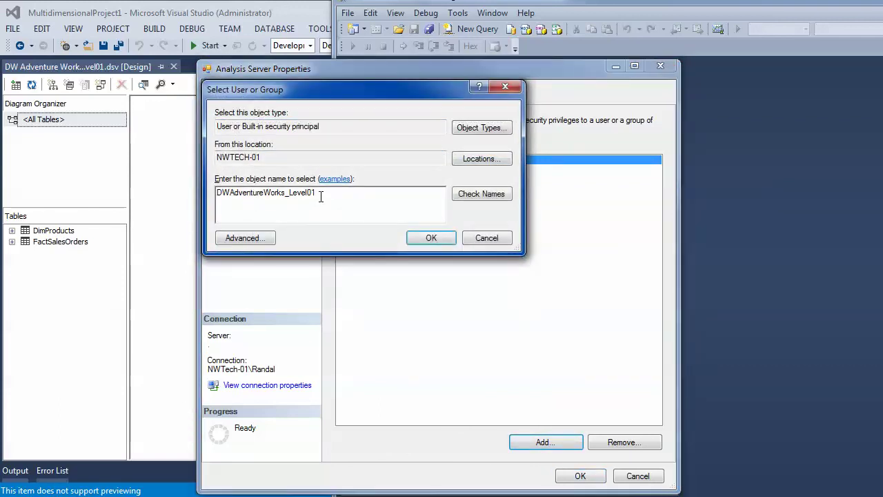
pyautogui.moveTo(320, 195); pyautogui.dragTo(197, 193)
pyautogui.press('BackSpace')
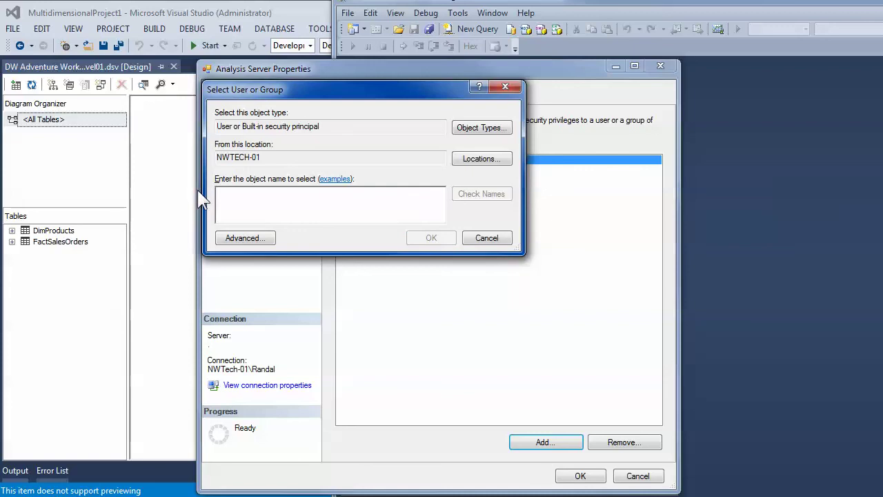
pyautogui.write('Randall')
pyautogui.click(474, 198)
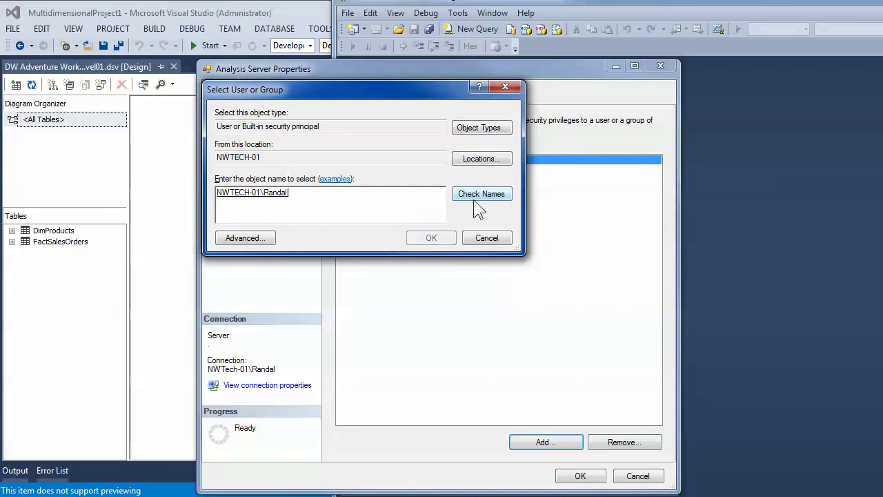
pyautogui.click(433, 239)
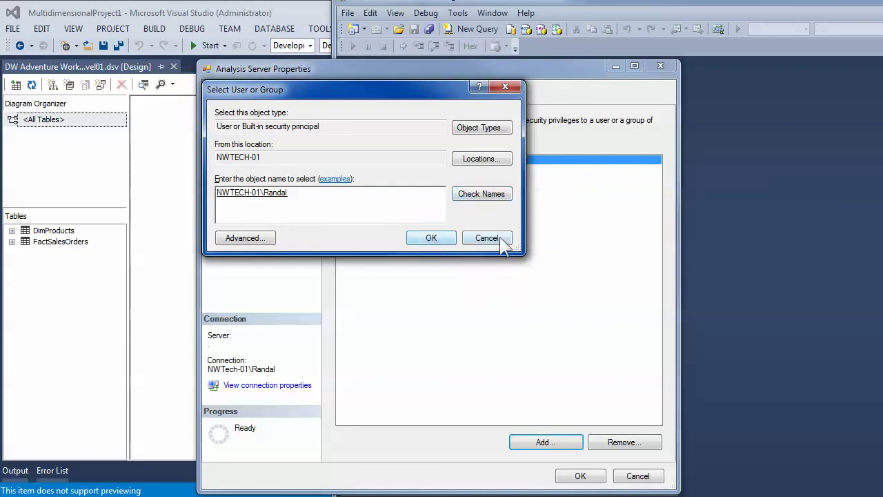
pyautogui.click(635, 476)
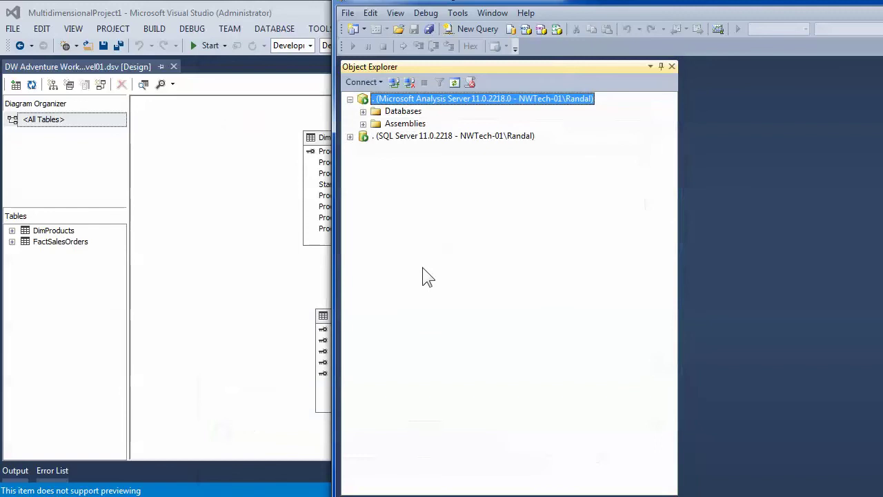
pyautogui.click(262, 221)
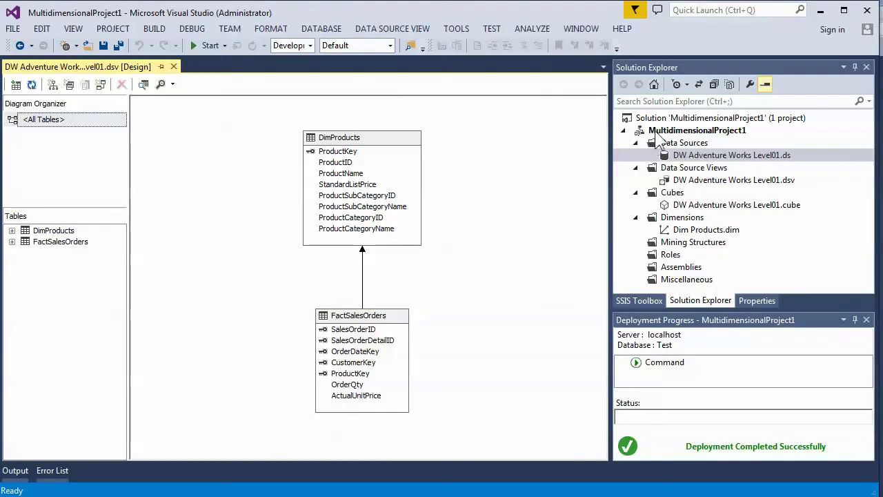
# - Build the project and redeploy it, overwriting the existing Test database
pyautogui.rightClick(655, 131)
pyautogui.click(699, 204)
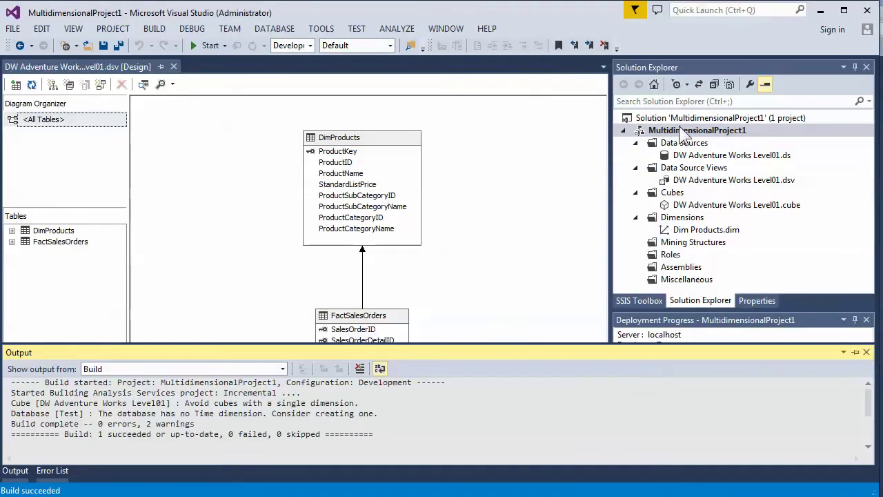
pyautogui.rightClick(680, 130)
pyautogui.click(699, 230)
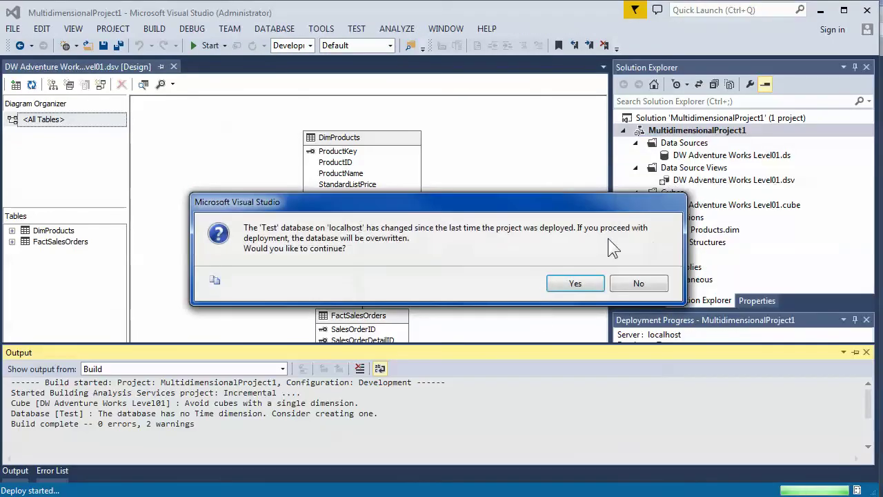
pyautogui.click(572, 284)
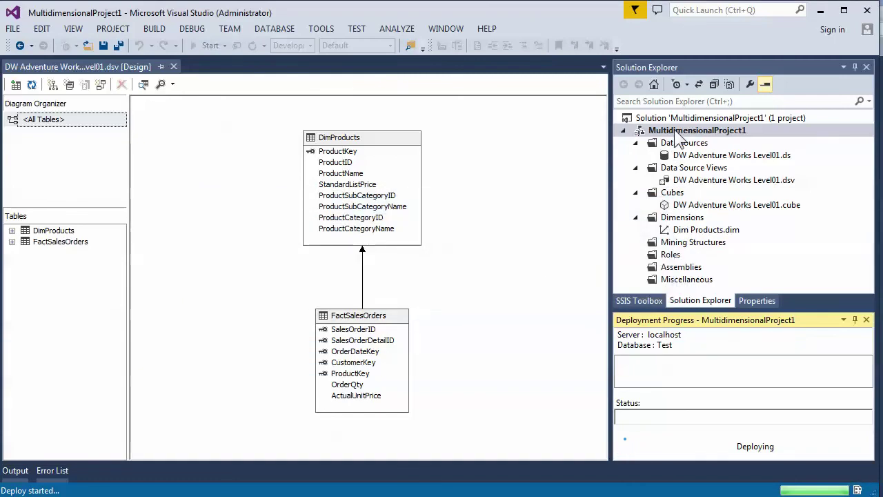
# - Run a full process of the Test database and close the dialogs after it succeeds
pyautogui.rightClick(677, 131)
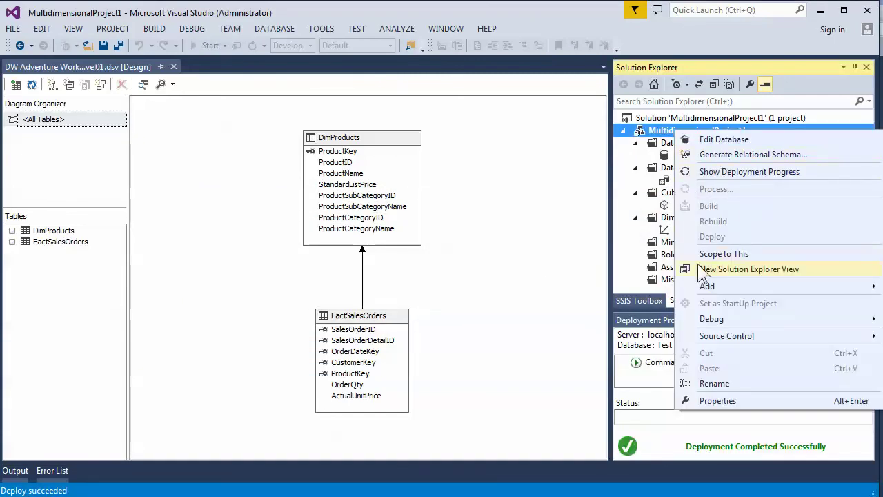
pyautogui.click(479, 176)
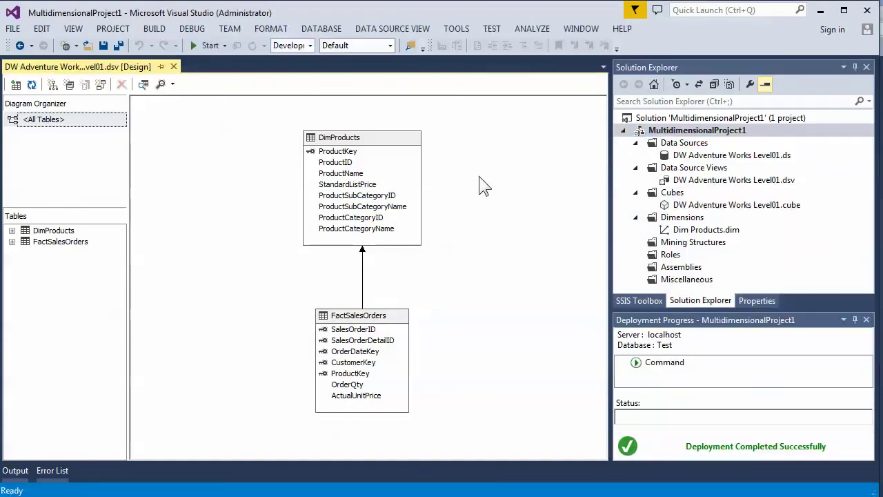
pyautogui.rightClick(683, 122)
pyautogui.click(673, 131)
pyautogui.rightClick(677, 131)
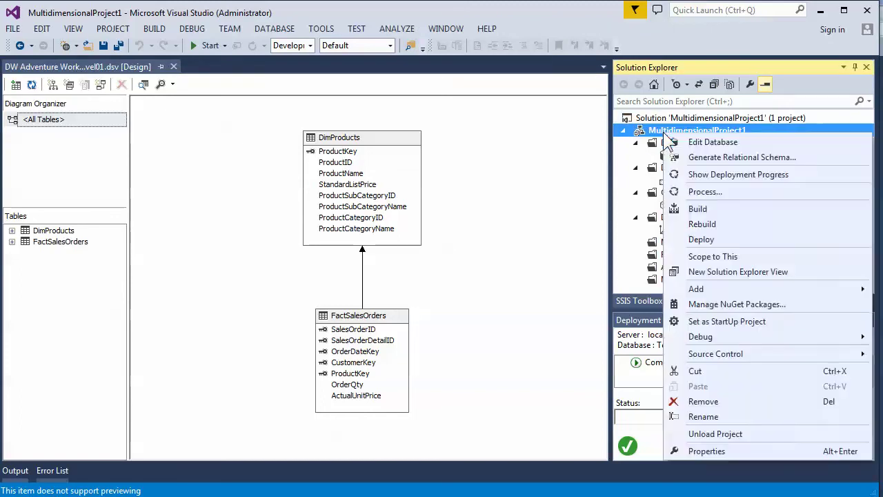
pyautogui.click(717, 191)
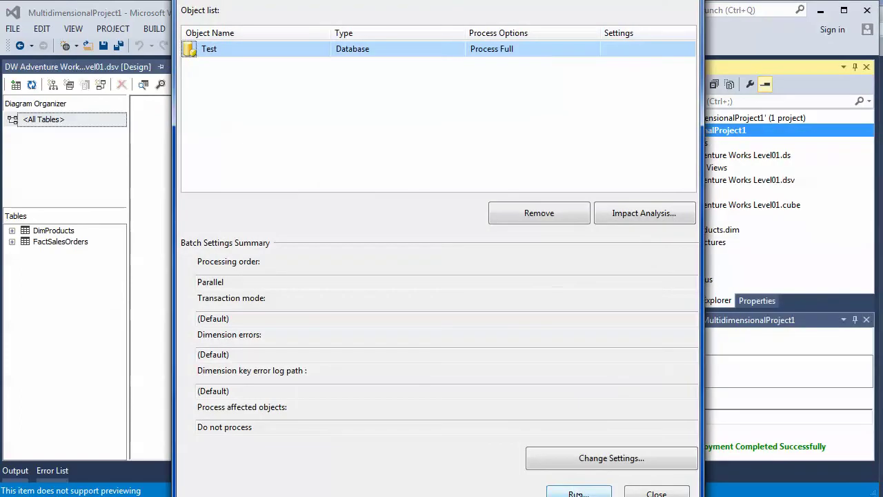
pyautogui.click(578, 493)
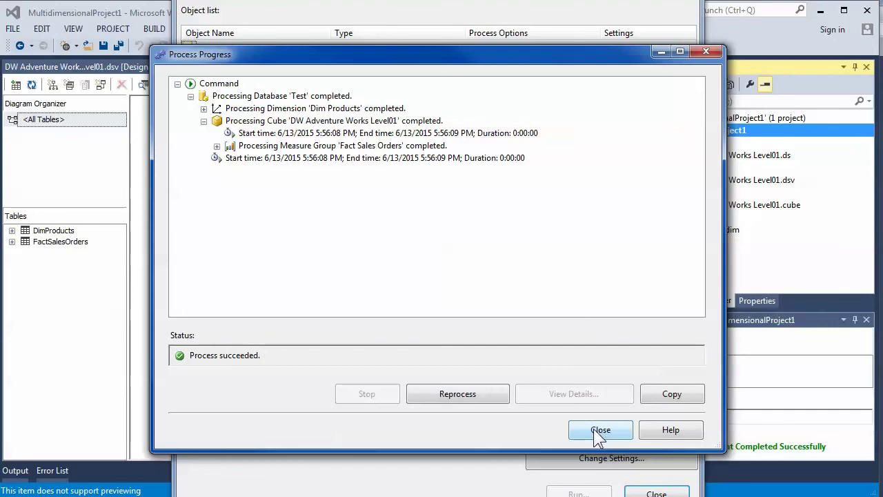
pyautogui.click(598, 428)
pyautogui.click(656, 492)
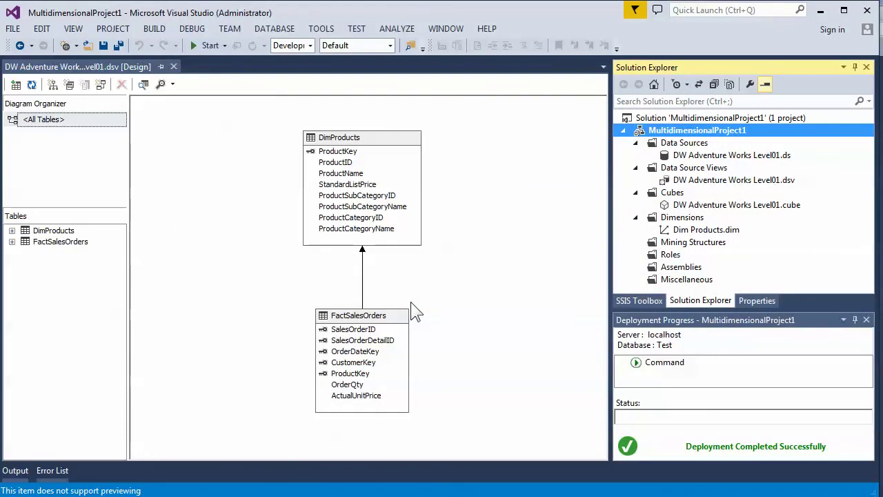